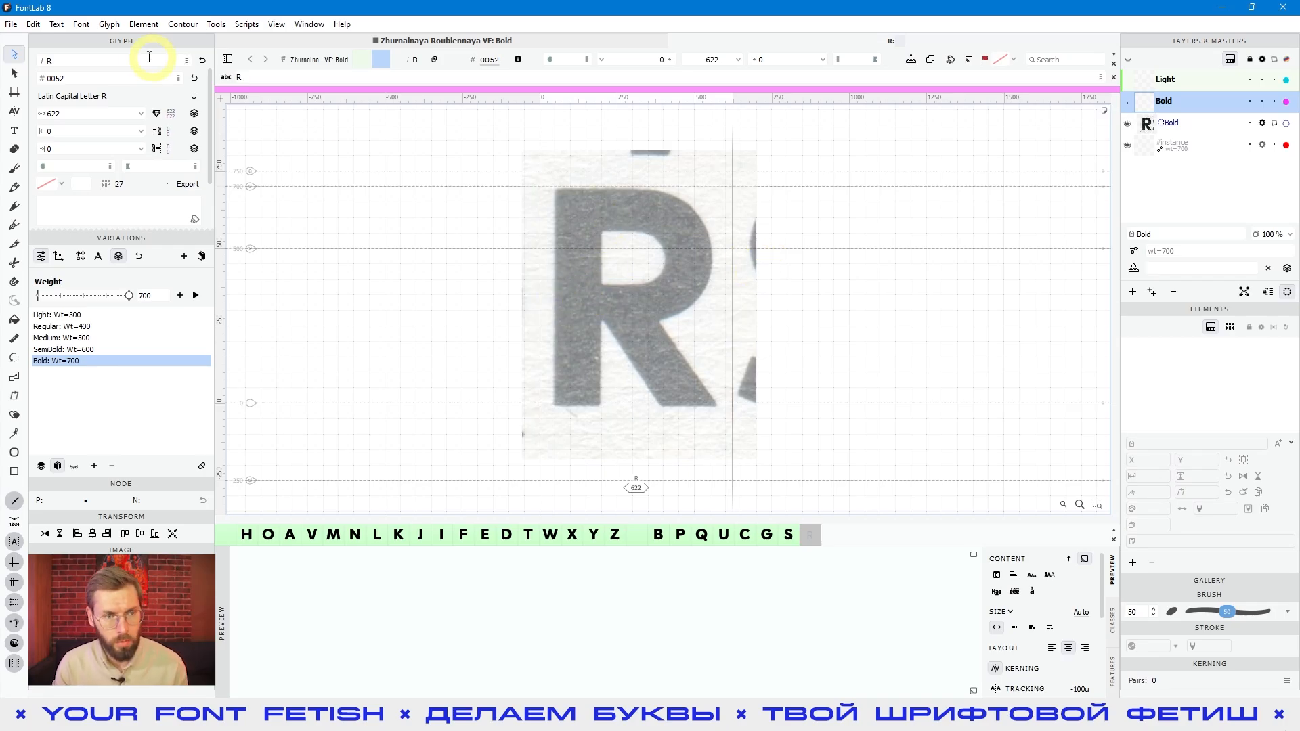
- Add P after R in the glyph text string so both letters are displayed side by side
left_click(289, 80)
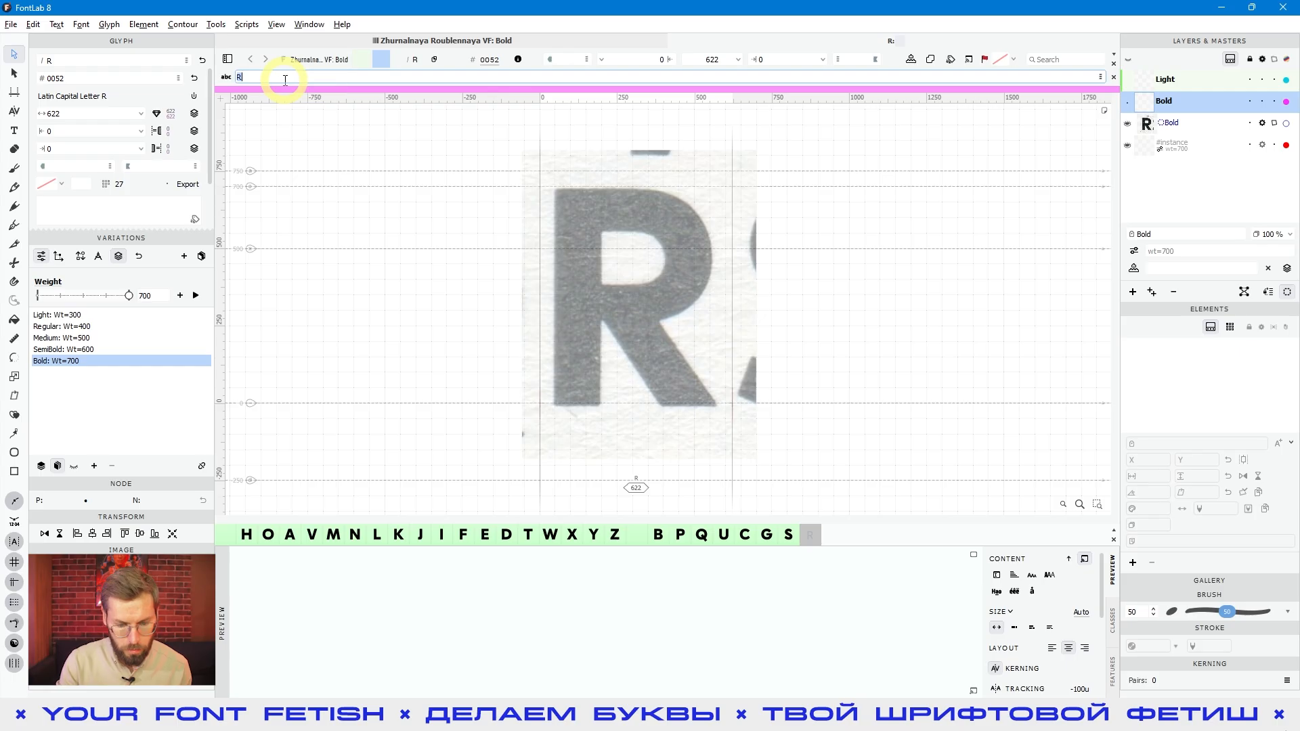
type("3")
key("BackSpace")
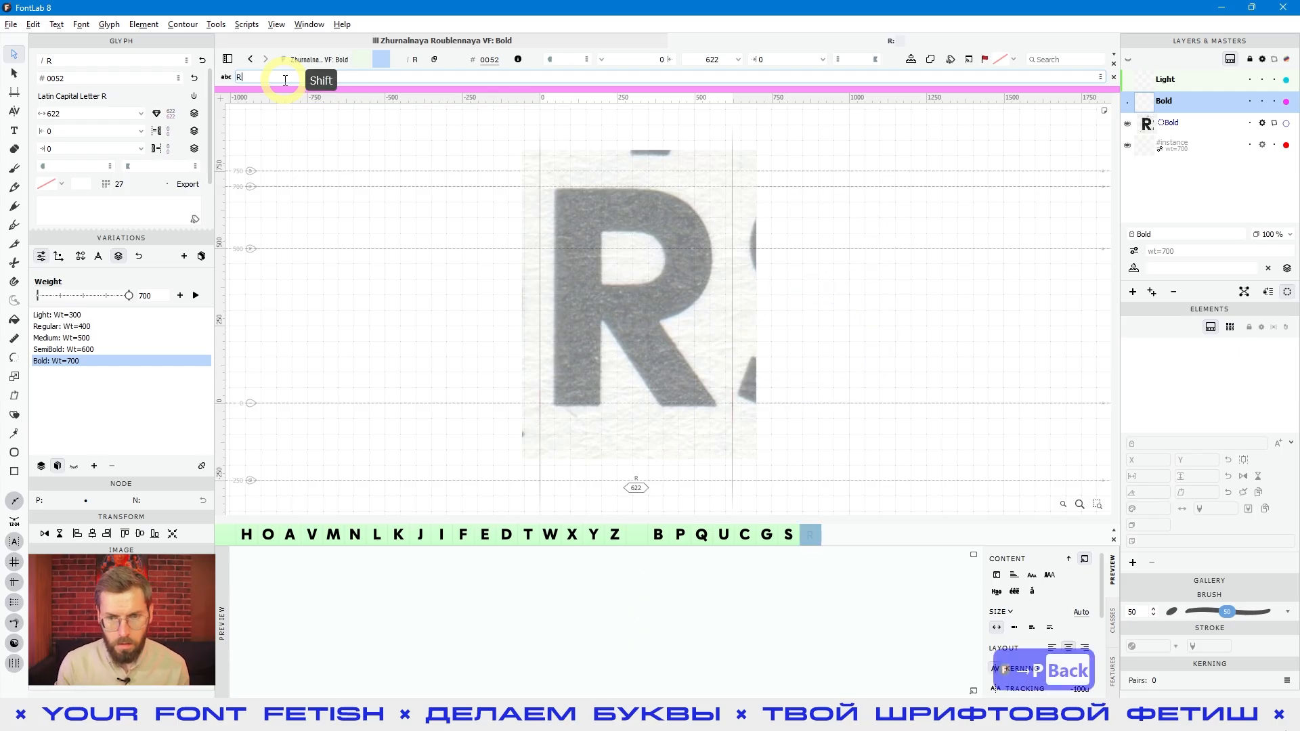
type("P")
- Copy the full outline of the P and paste it into the Bold layer of the R glyph
left_click_drag(1039, 159, 751, 441)
key("ctrl+c")
left_click(642, 320)
key("ctrl+v")
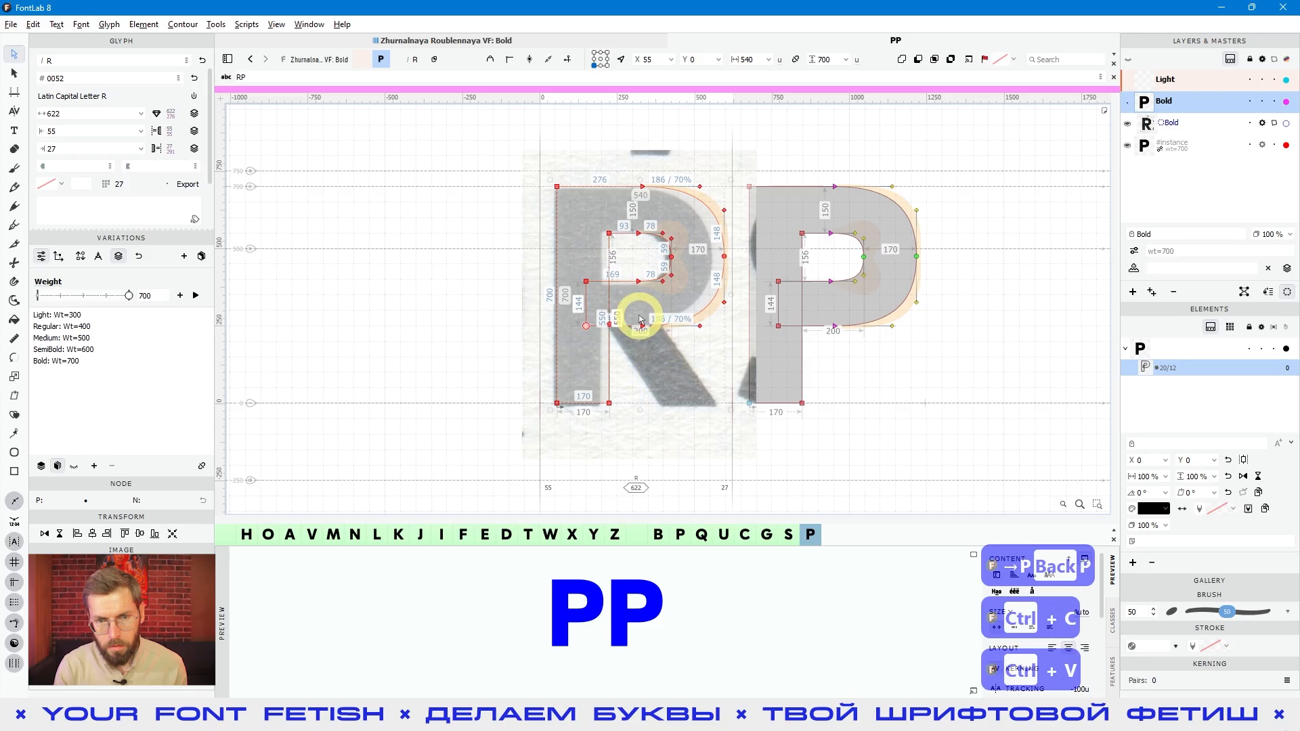
- Shift the pasted P outline left over the scanned R, giving it a left sidebearing of 27
key("shift+Left")
key("shift+Left")
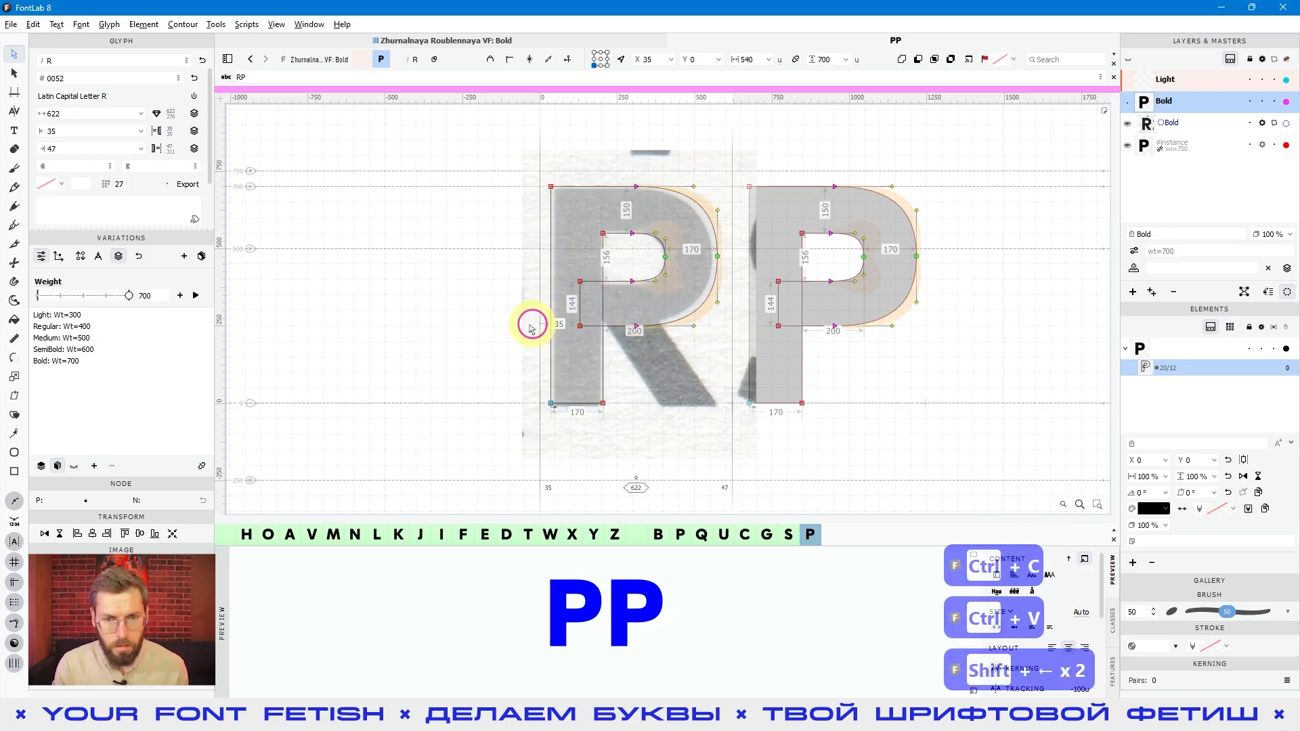
left_click(530, 321)
key("ctrl+a")
key("shift+Left")
key("shift+Left")
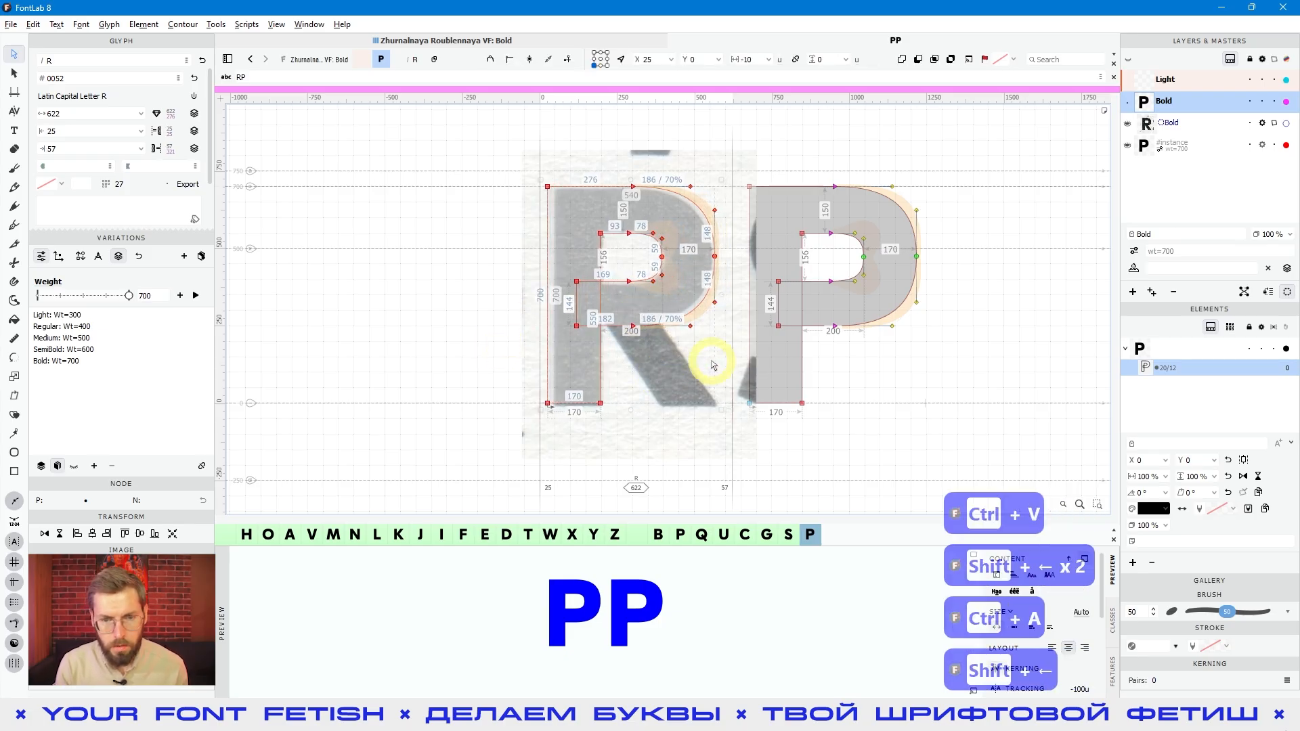
left_click(430, 369)
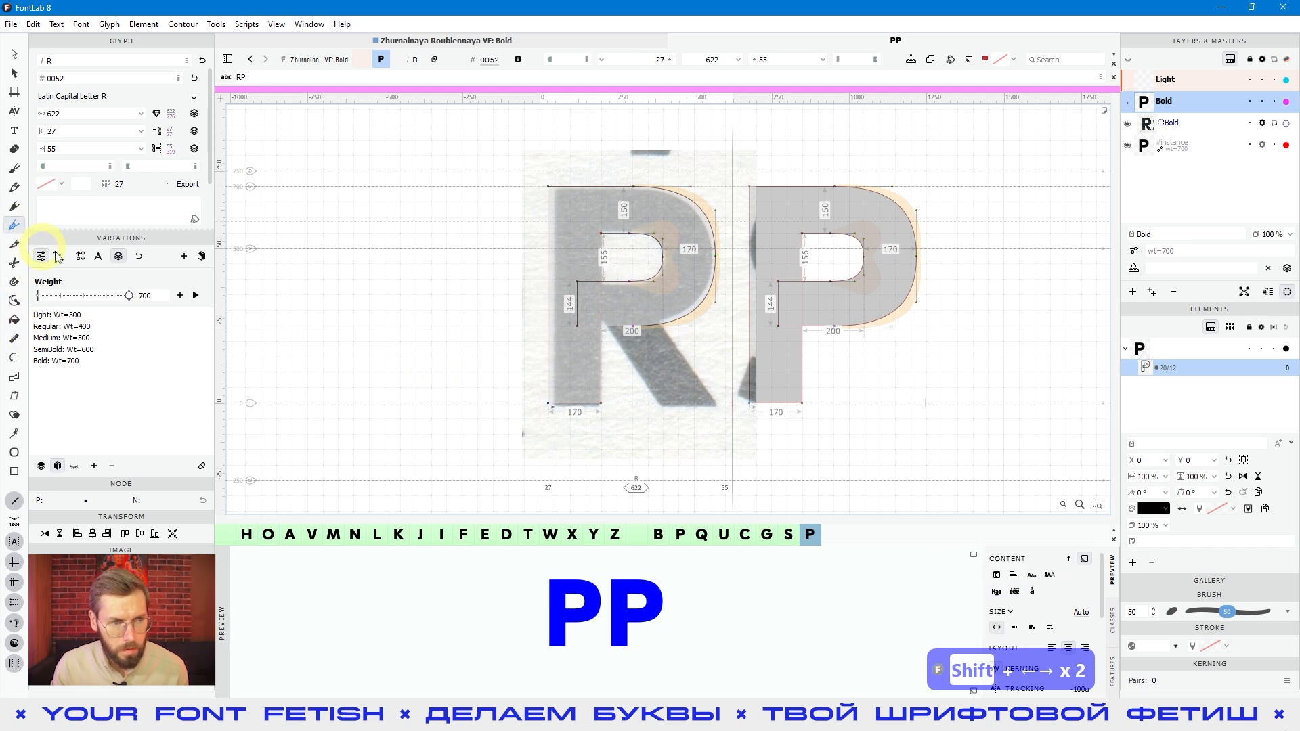
- Draw the R's diagonal leg as a closed four-point contour over the scan, about 181 units wide at the baseline
left_click(649, 319)
left_click_drag(653, 319, 719, 404)
left_click(662, 404)
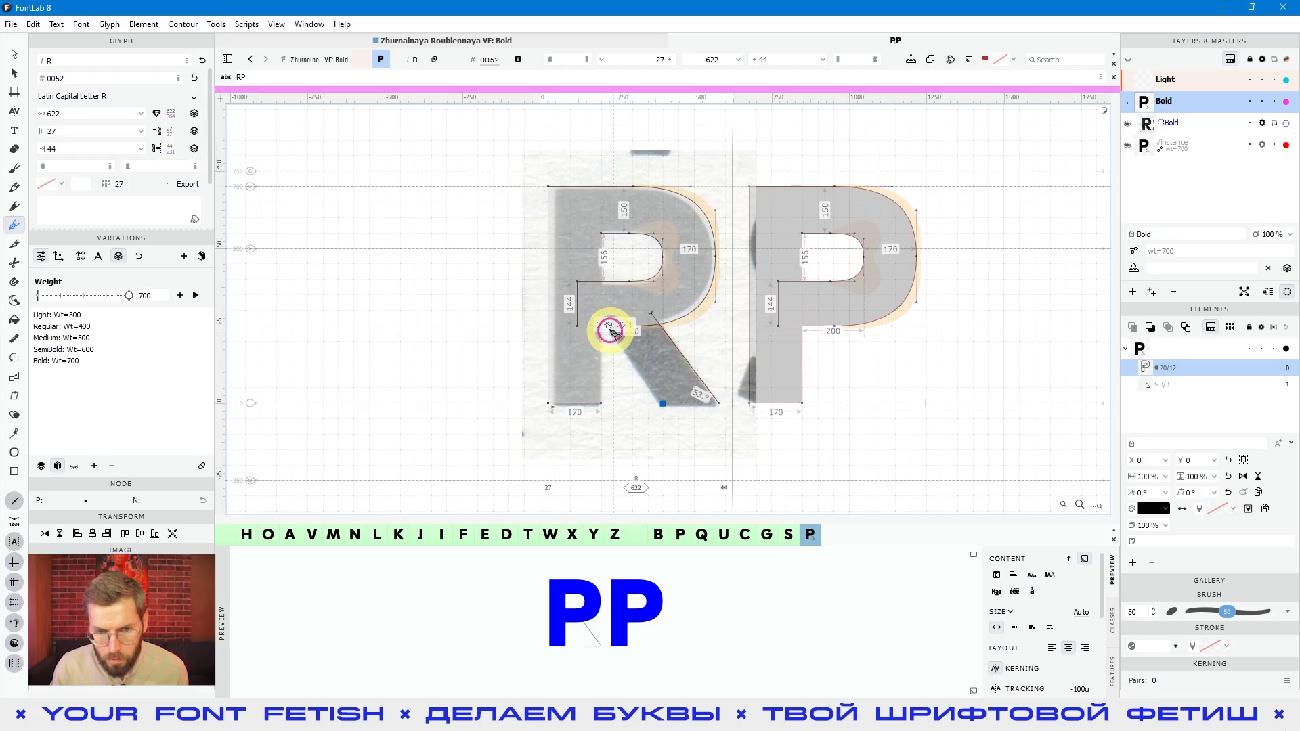
left_click(601, 318)
left_click(652, 314)
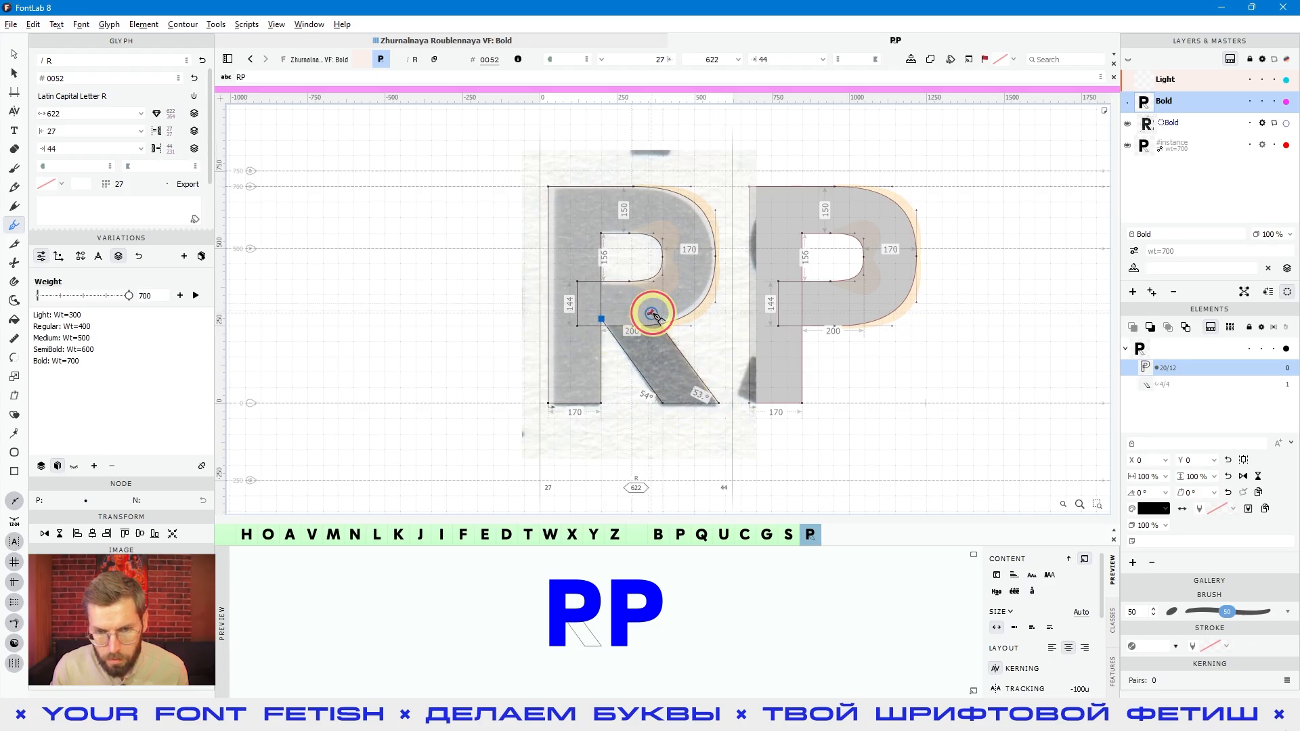
- Reverse the leg contour's direction, preview the filled letters and check the leg's thickness
key("a")
right_click(672, 407)
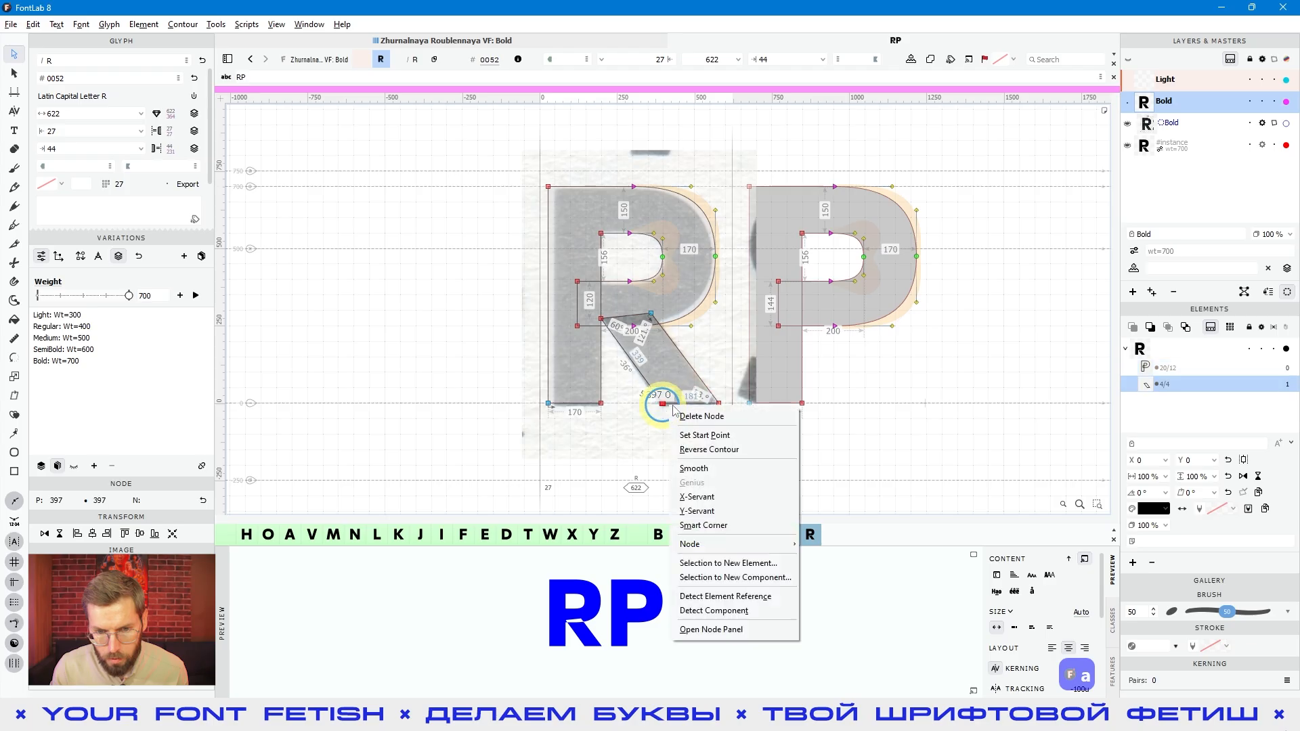
left_click(708, 449)
scroll(874, 416, "down", 1)
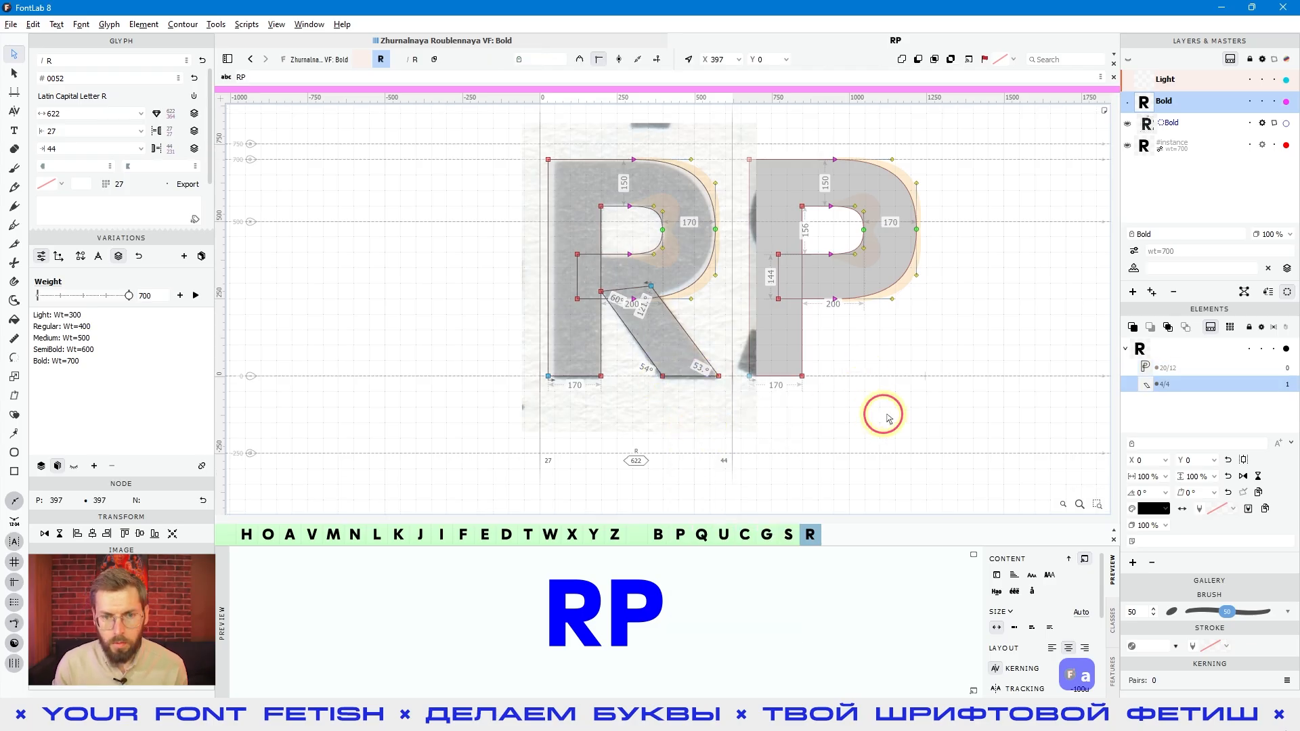
key("space")
left_click_drag(824, 409, 776, 415)
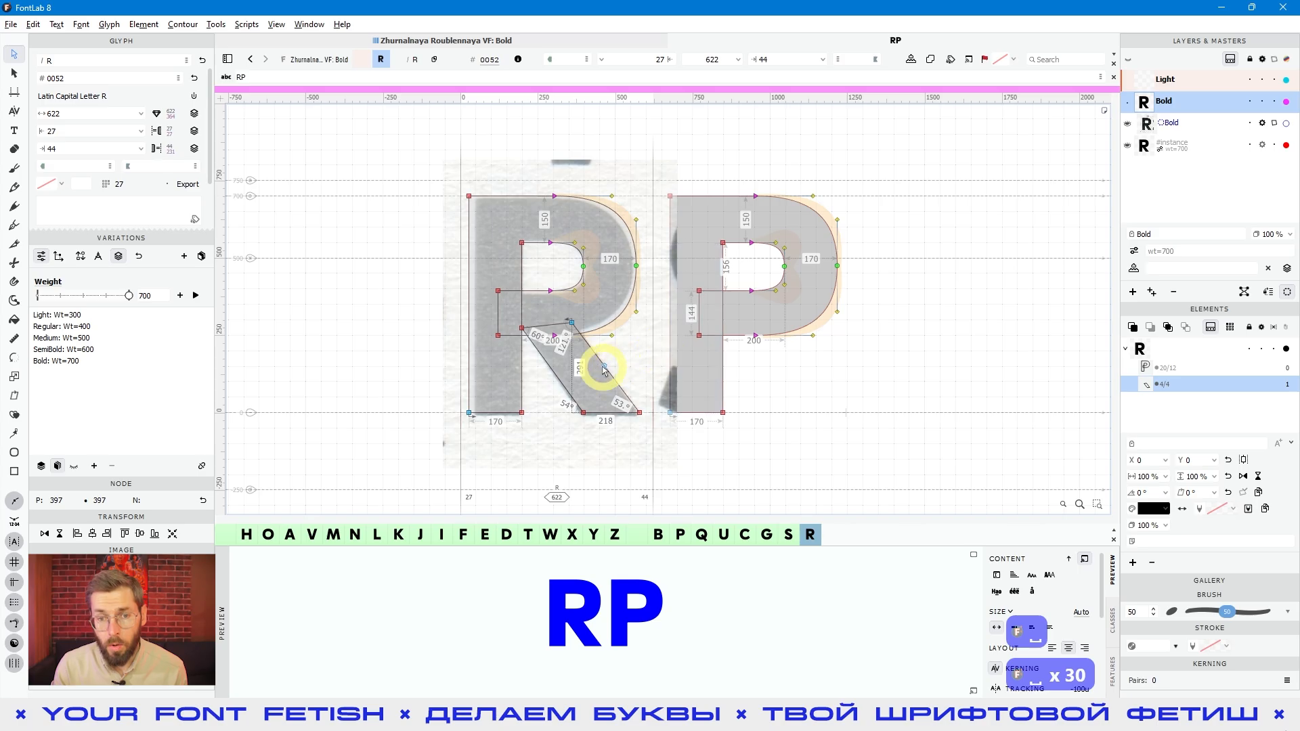
left_click(600, 376)
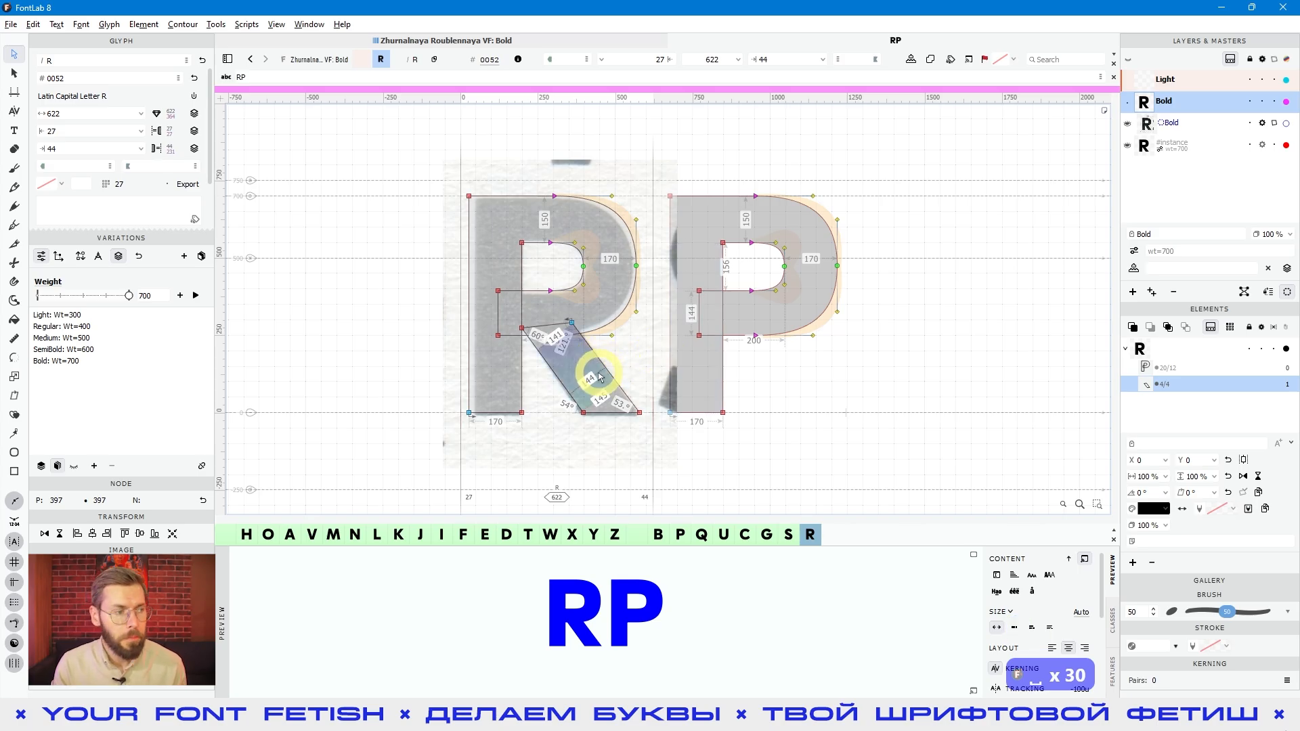
left_click(601, 367)
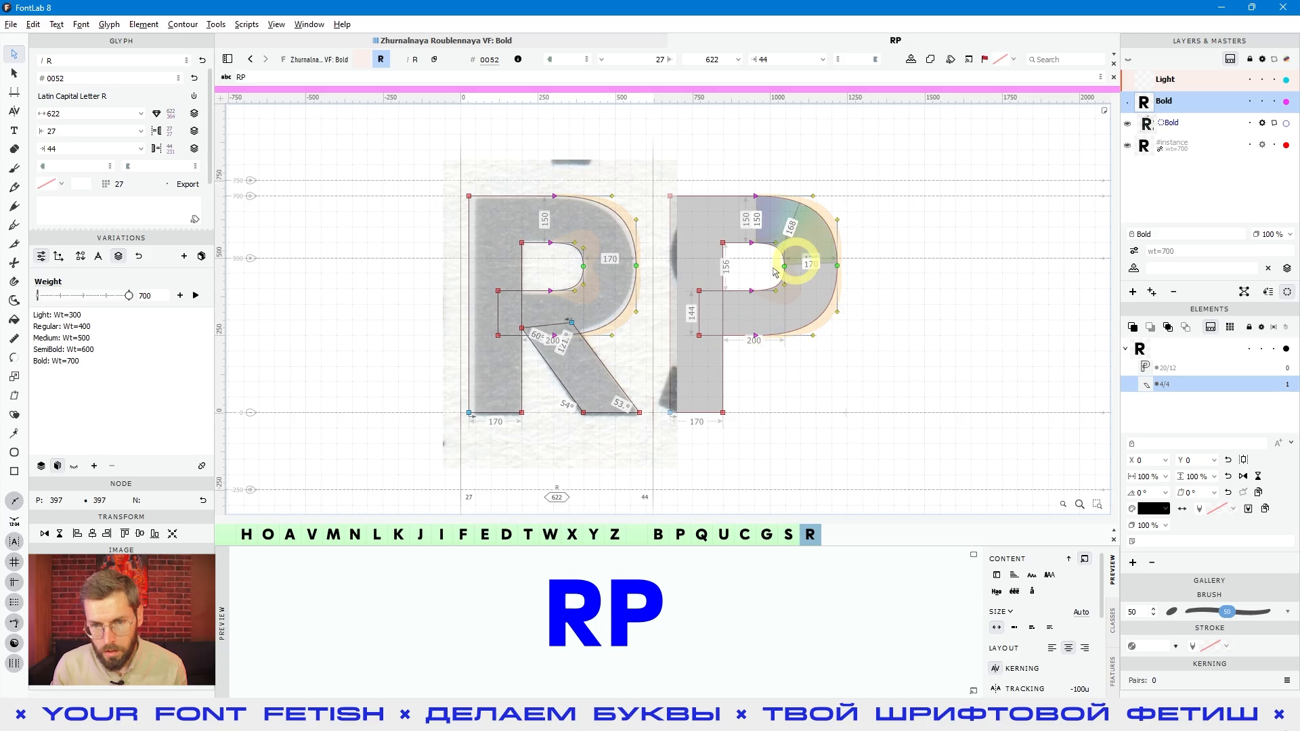
- In the P glyph, try extending the bowl's inner and outer horizontal curve handles by 50 units and preview the result
left_click(812, 306)
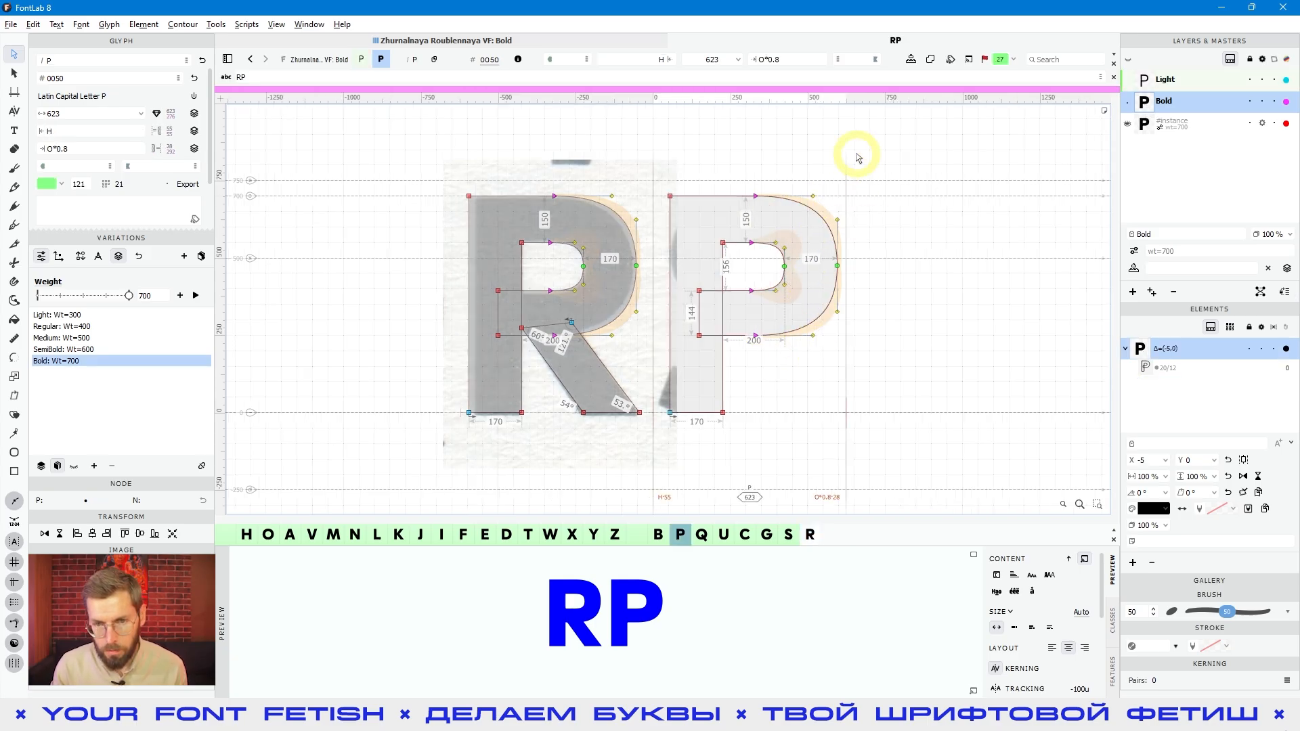
left_click_drag(857, 169, 770, 218)
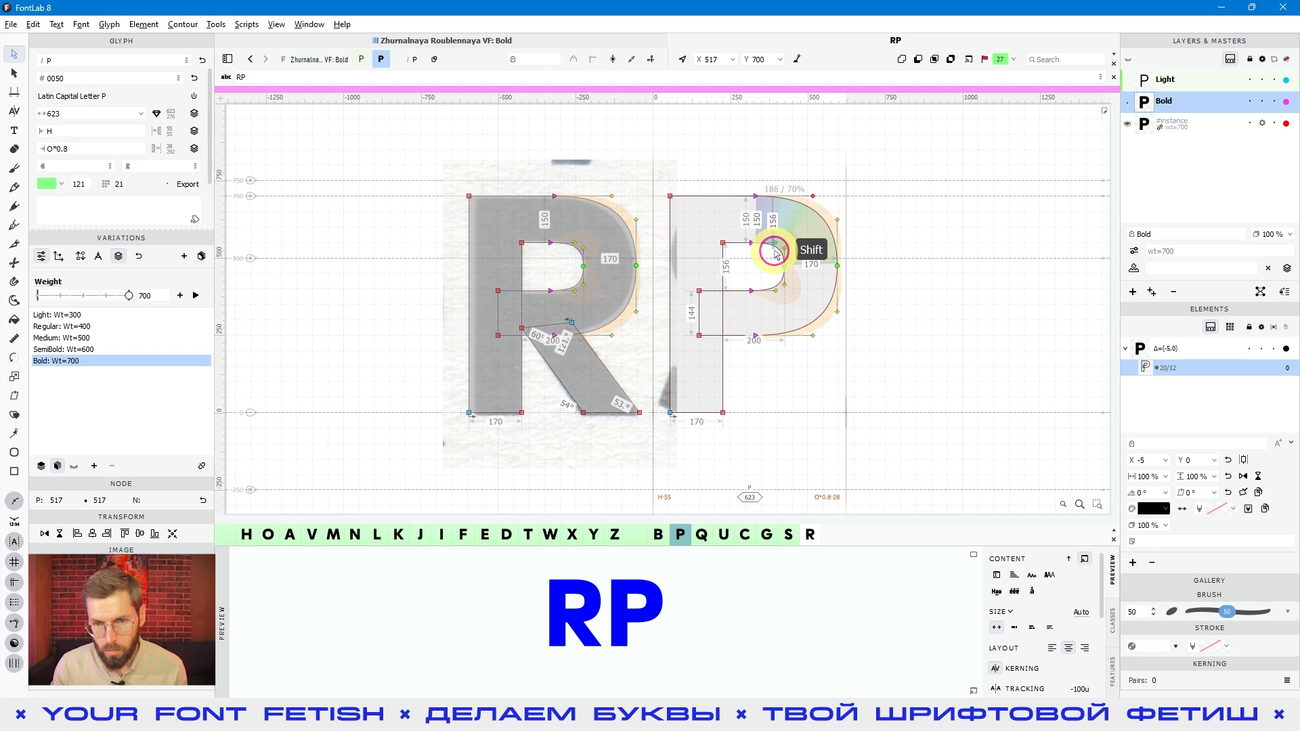
left_click_drag(804, 369, 780, 282)
key("shift+Right")
key("shift+Right")
key("shift+Right")
key("space")
key("shift+Right")
key("shift+Right")
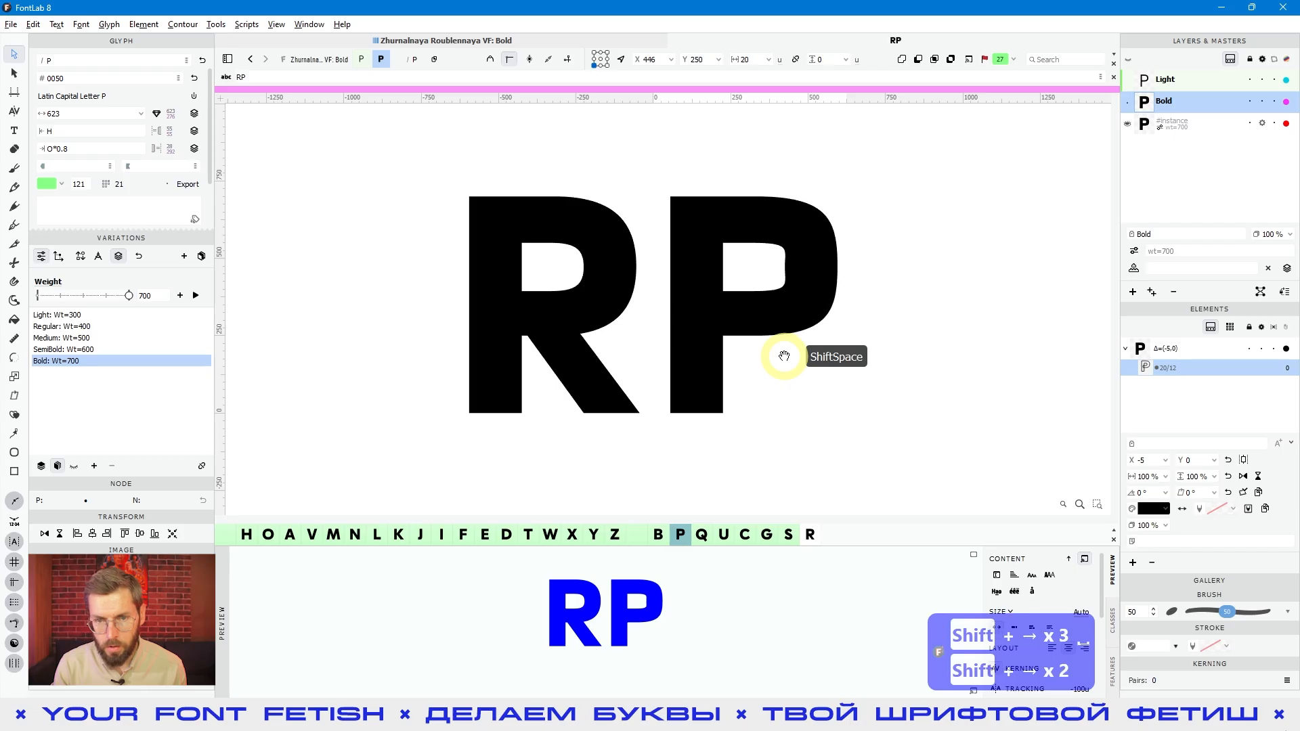
key("shift+Left")
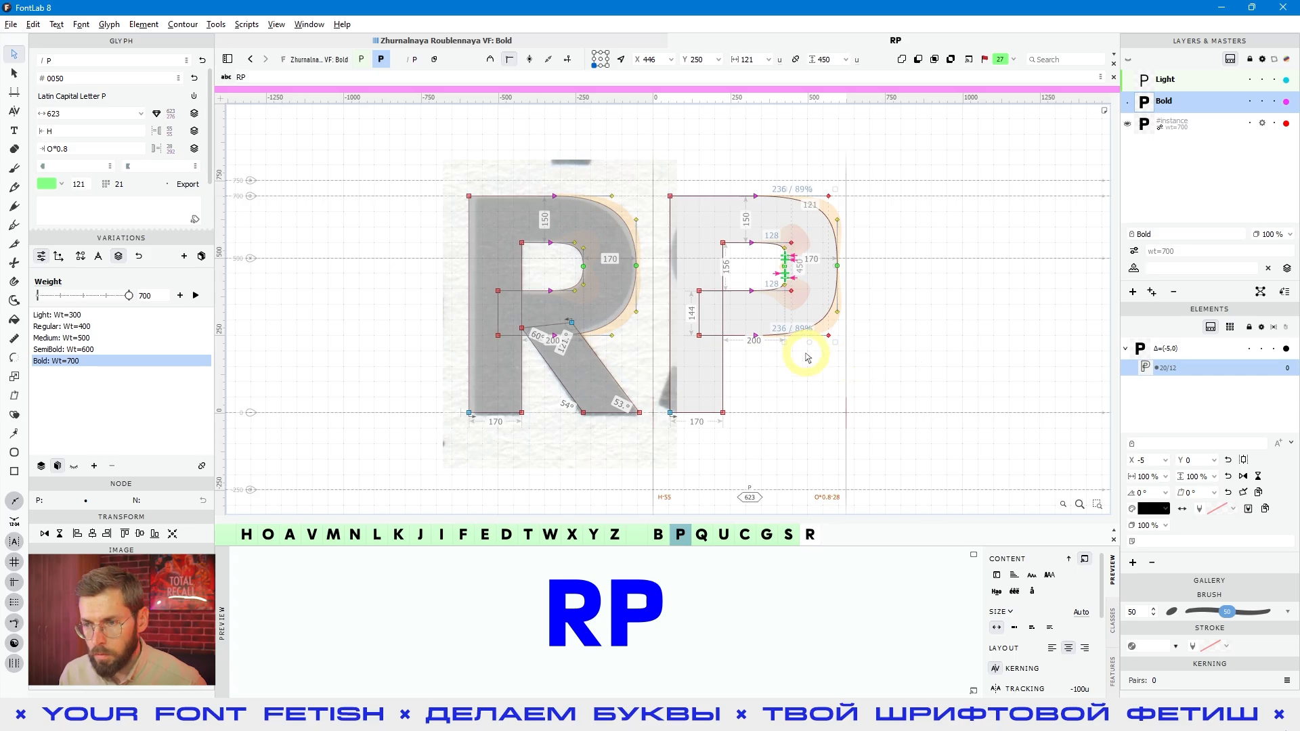
- Undo the handle changes on the P's bowl and deselect the nodes
key("ctrl+z")
key("ctrl+z")
left_click(813, 383)
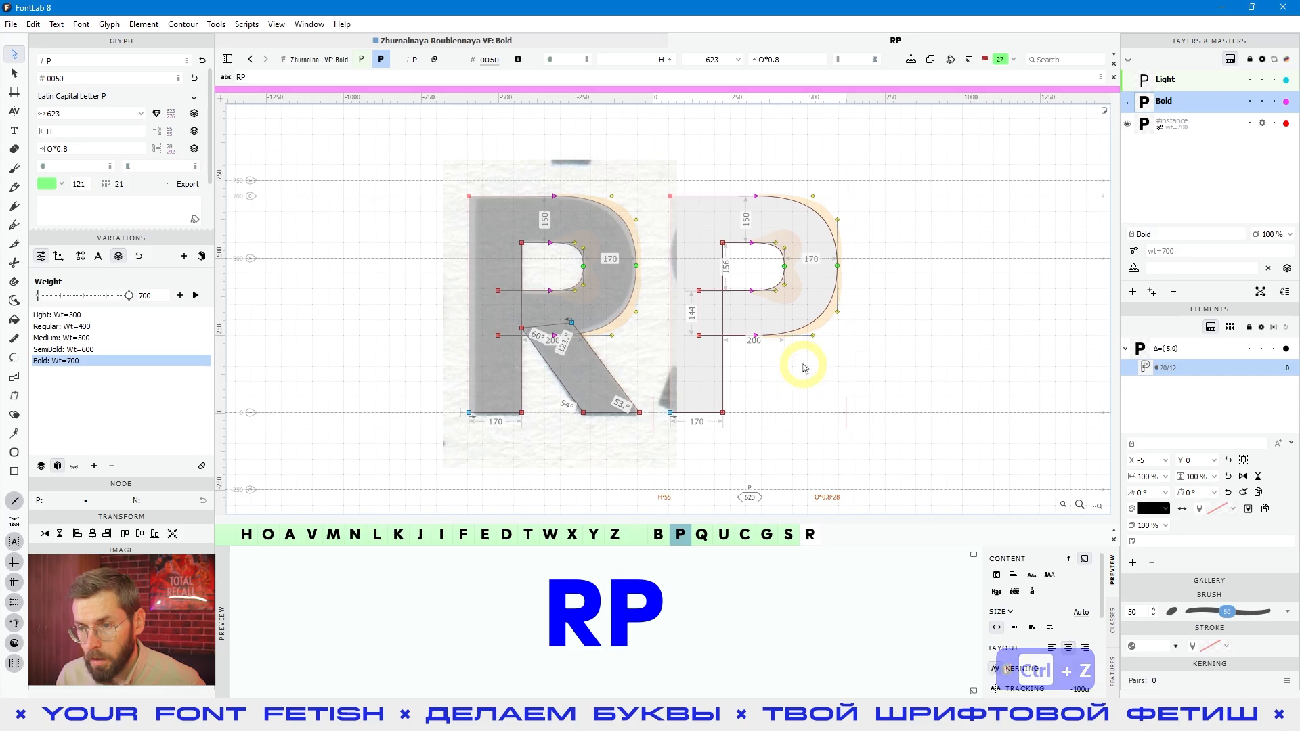
- Select the P glyph's outline as a whole element, copy it and make the R glyph active
key("v")
left_click(702, 425)
left_click(719, 371)
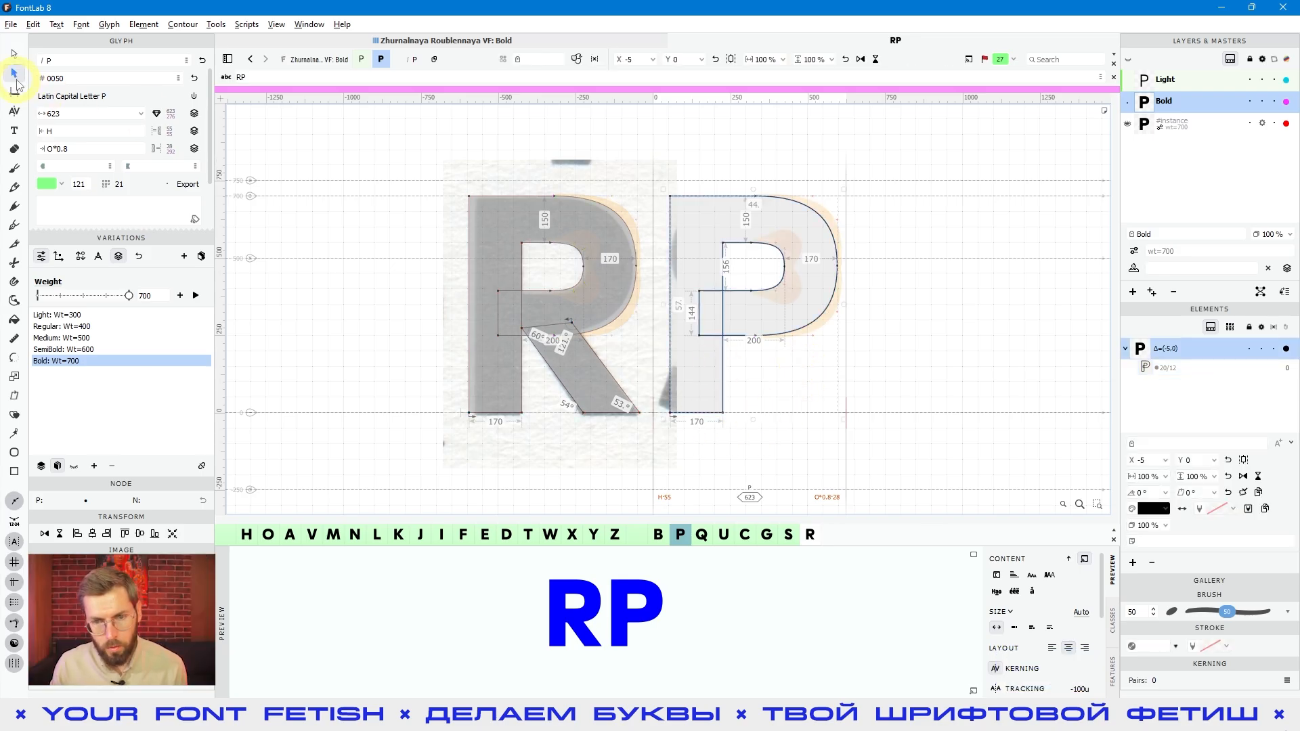
left_click(778, 293)
left_click(701, 391)
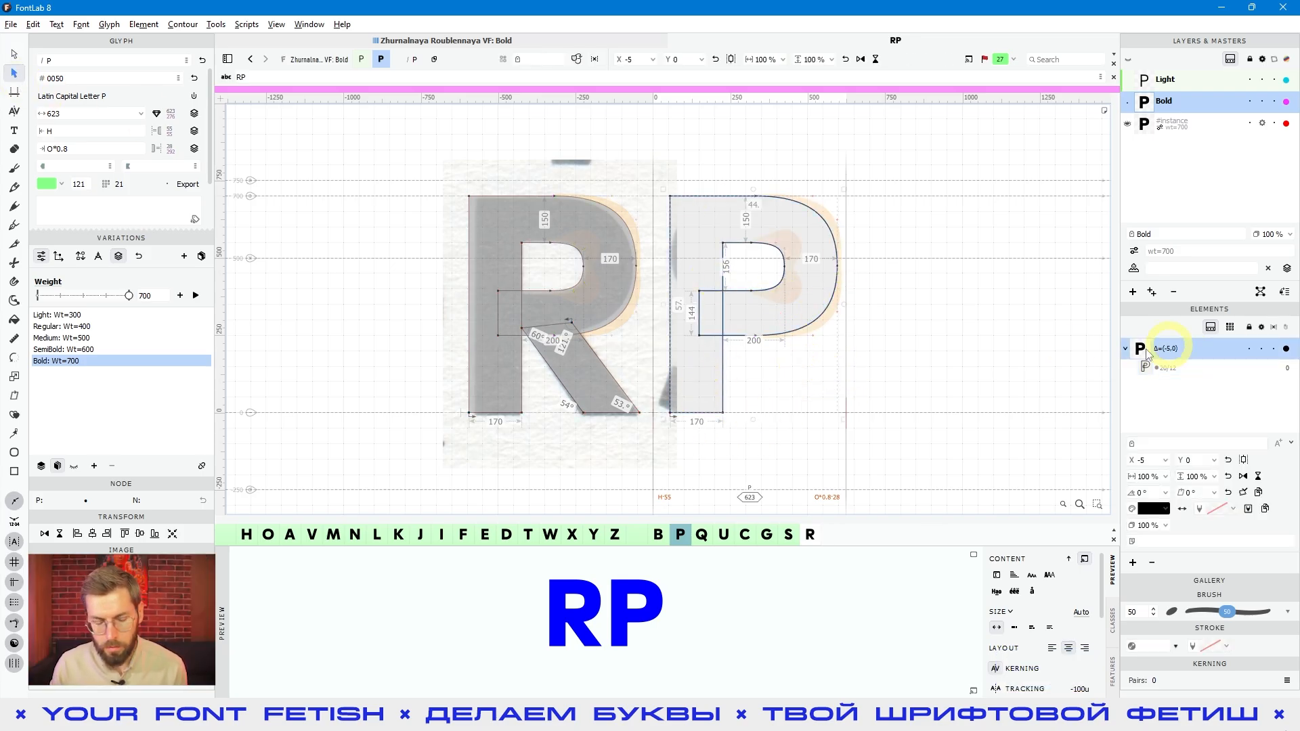
left_click(572, 457, "ctrl")
key("ctrl+c")
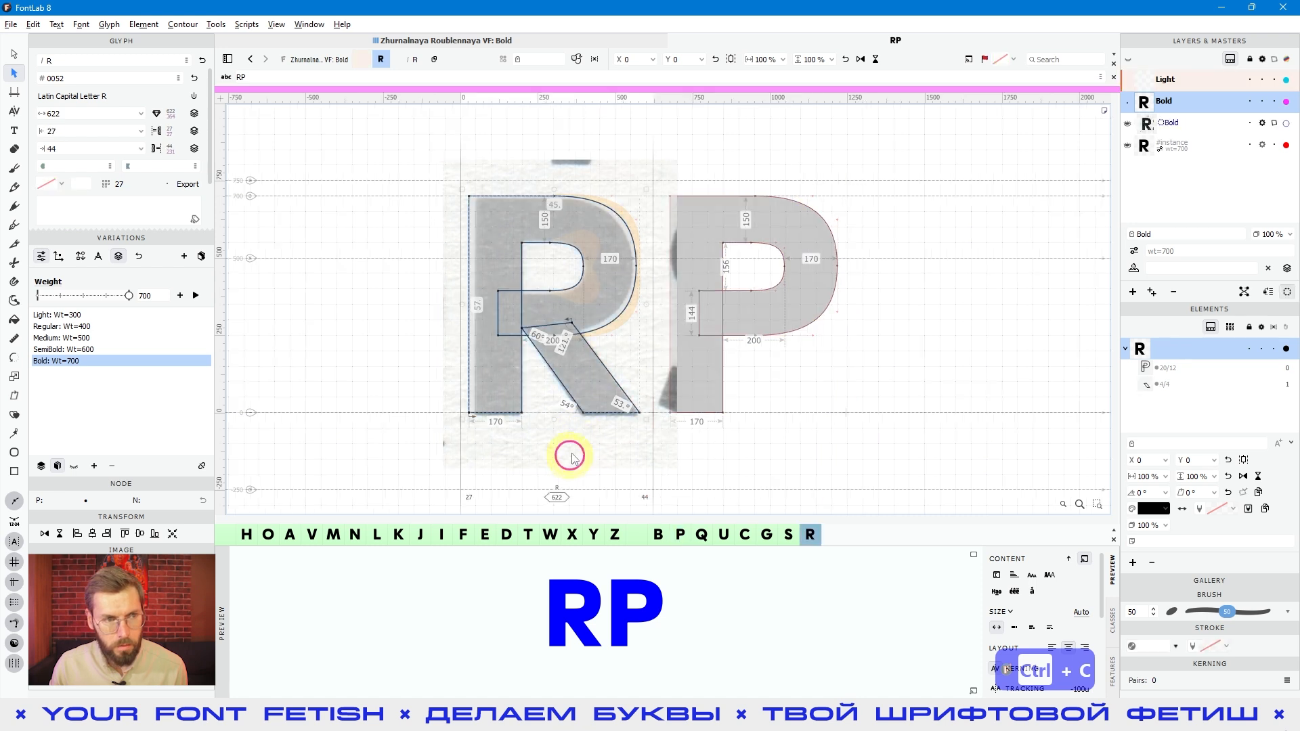
- Delete all contours from the R's Bold layer and paste the copied P as an element reference
key("ctrl+a")
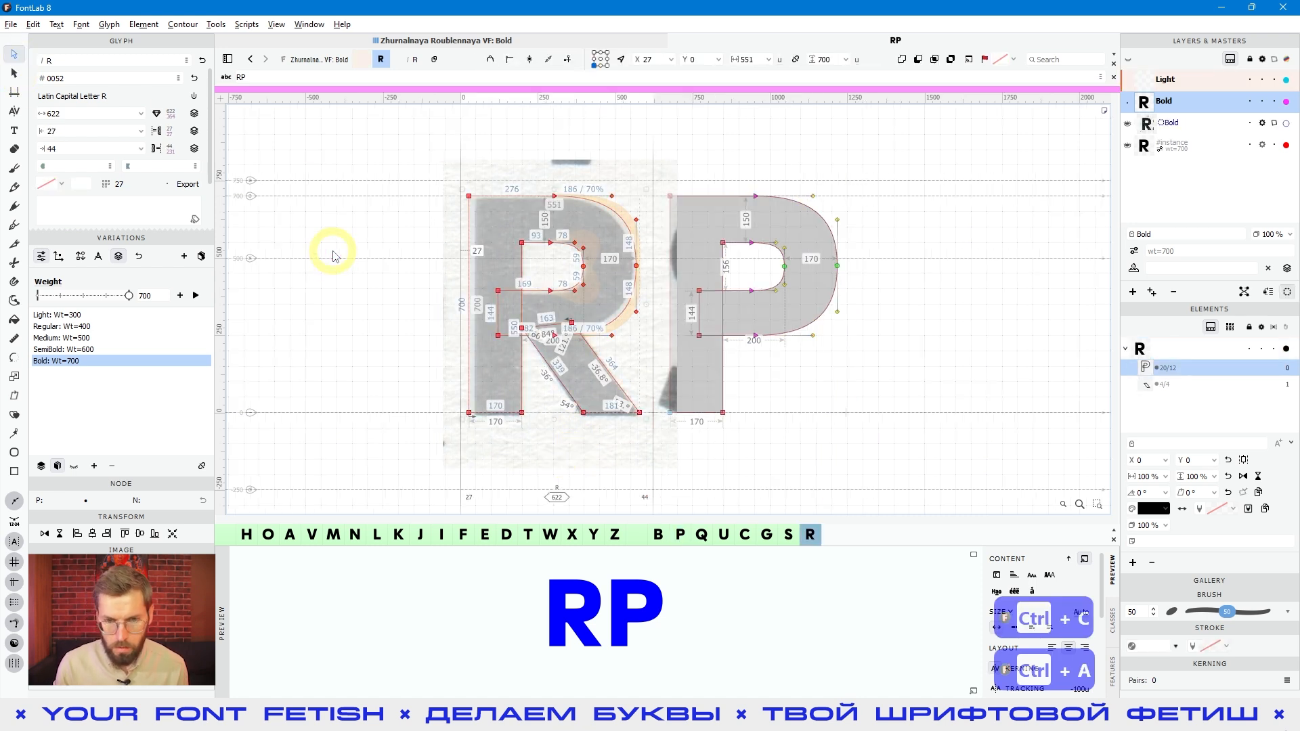
key("Delete")
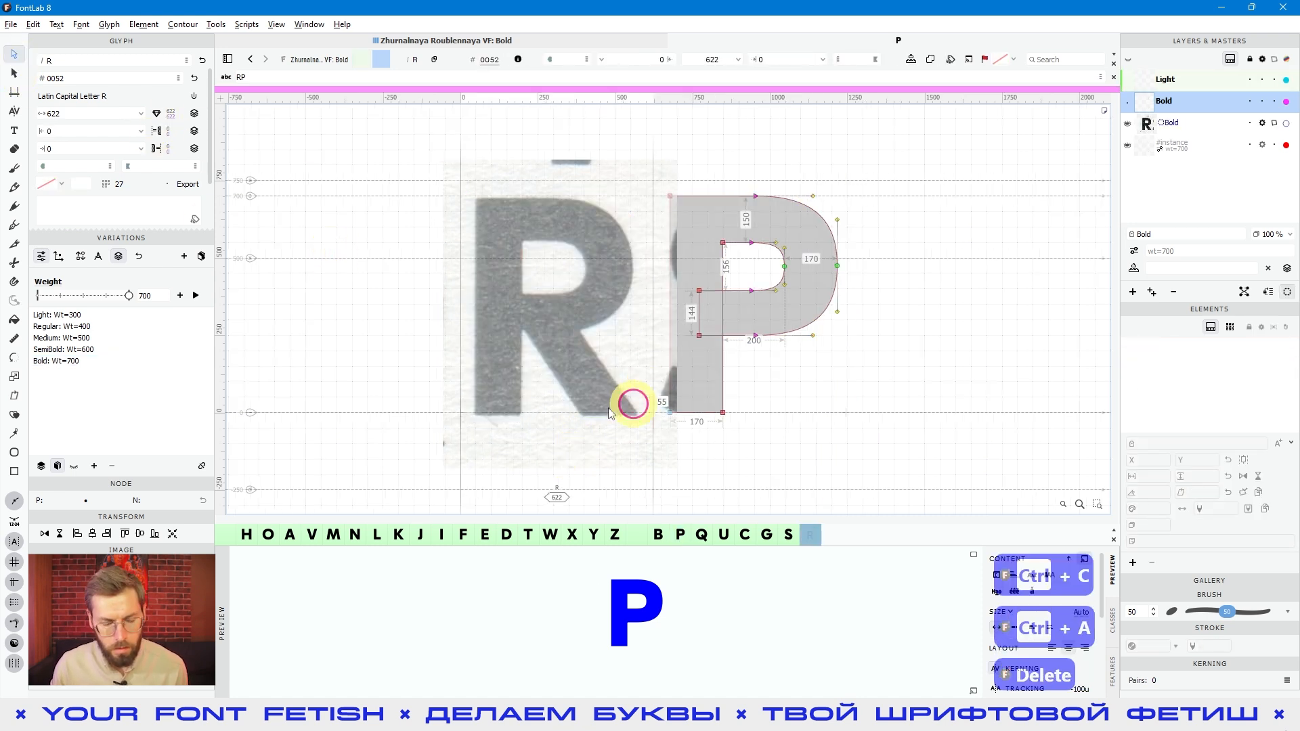
key("ctrl")
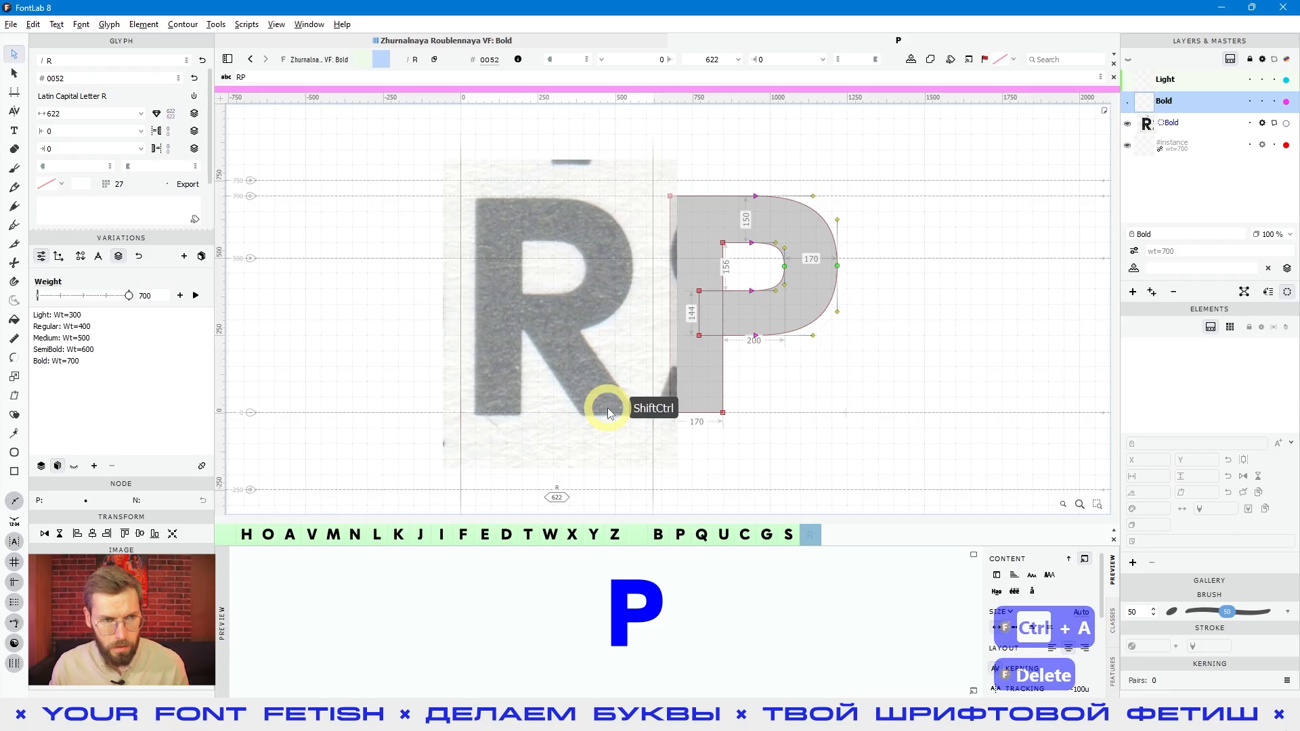
left_click(32, 24)
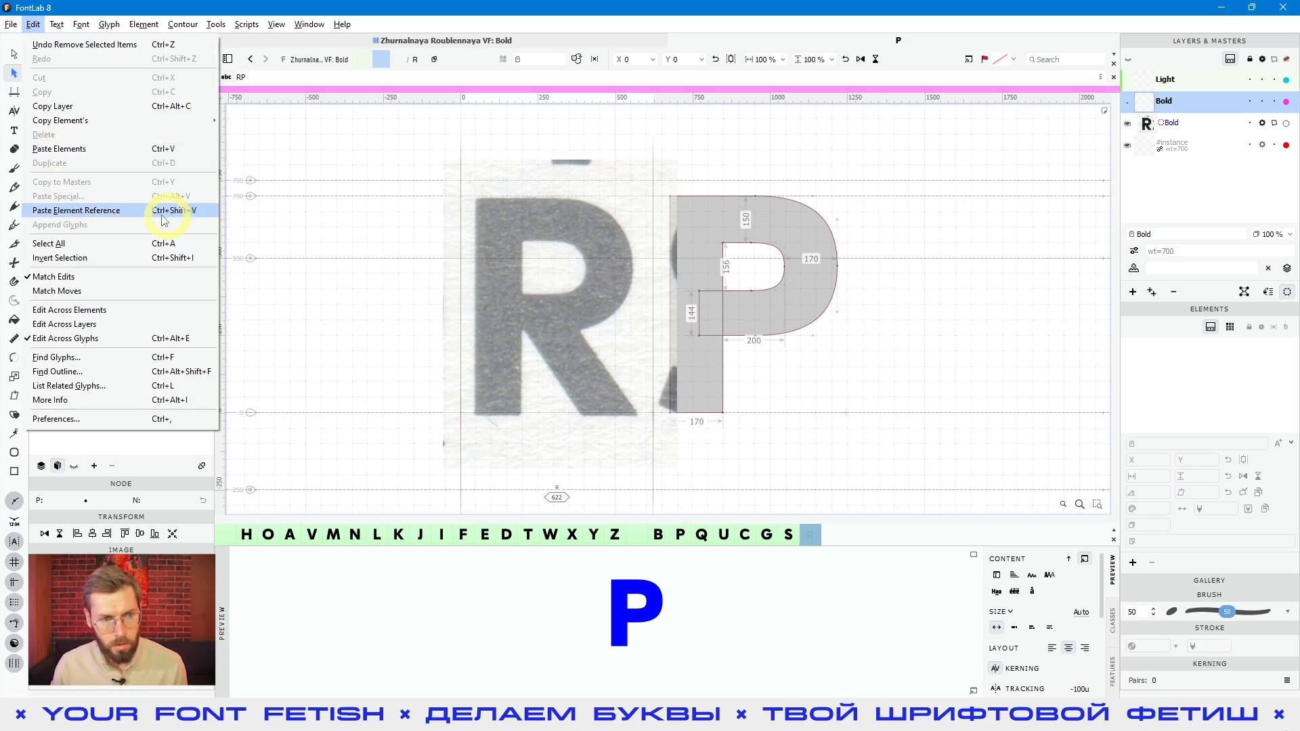
left_click(528, 327)
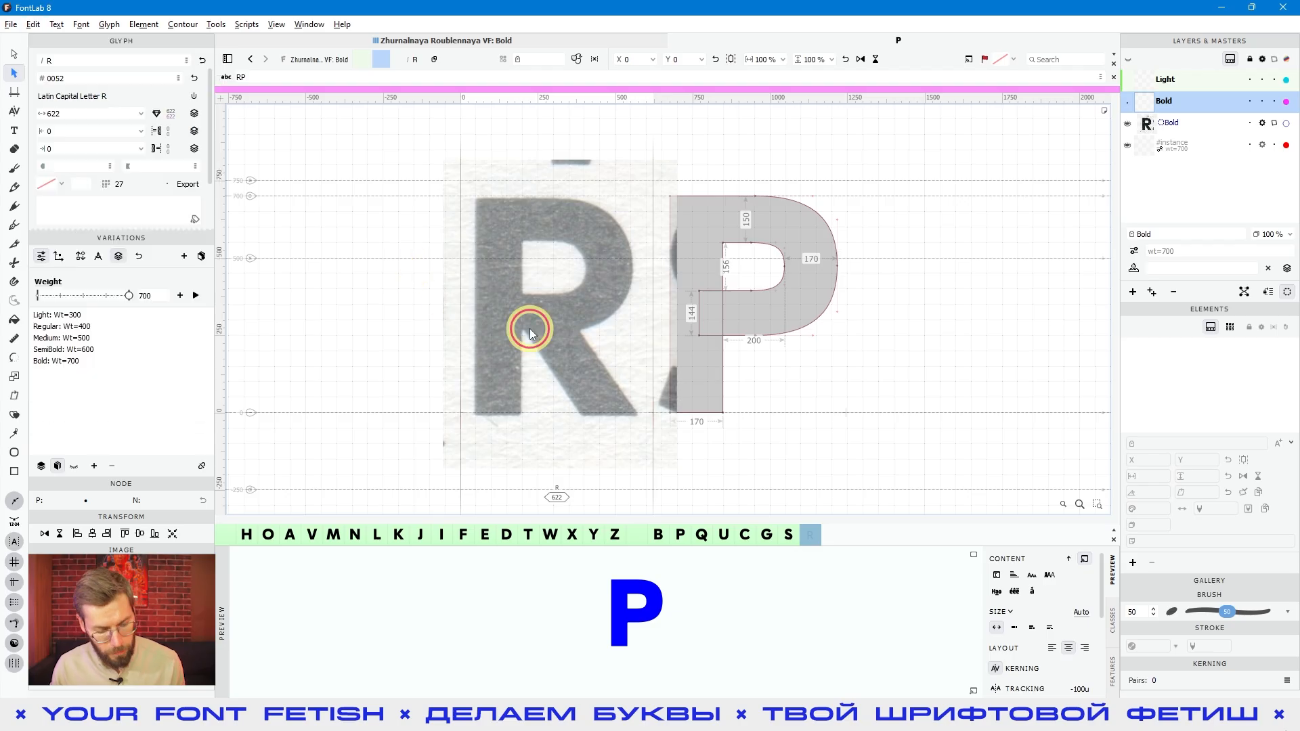
key("ctrl+shift+v")
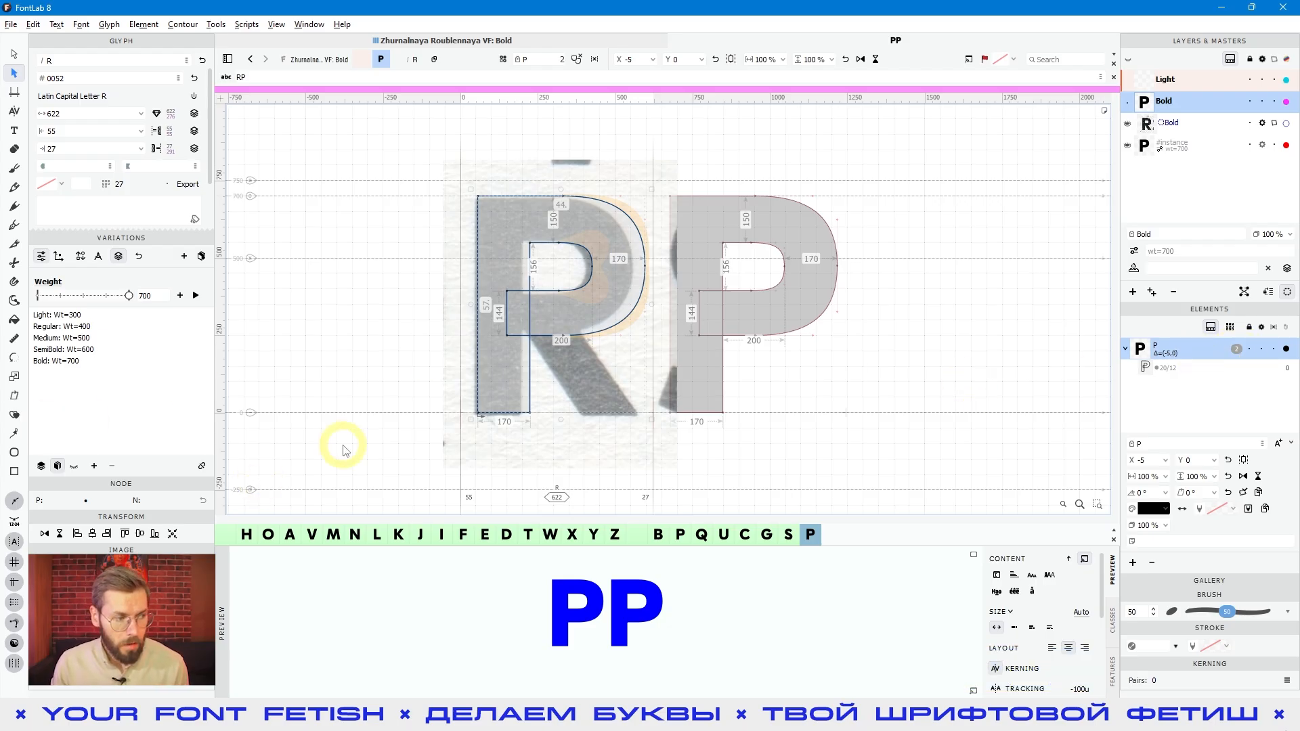
- Draw the R's diagonal leg as a closed four-point contour inside the referenced P element, following the scan
left_click(580, 319)
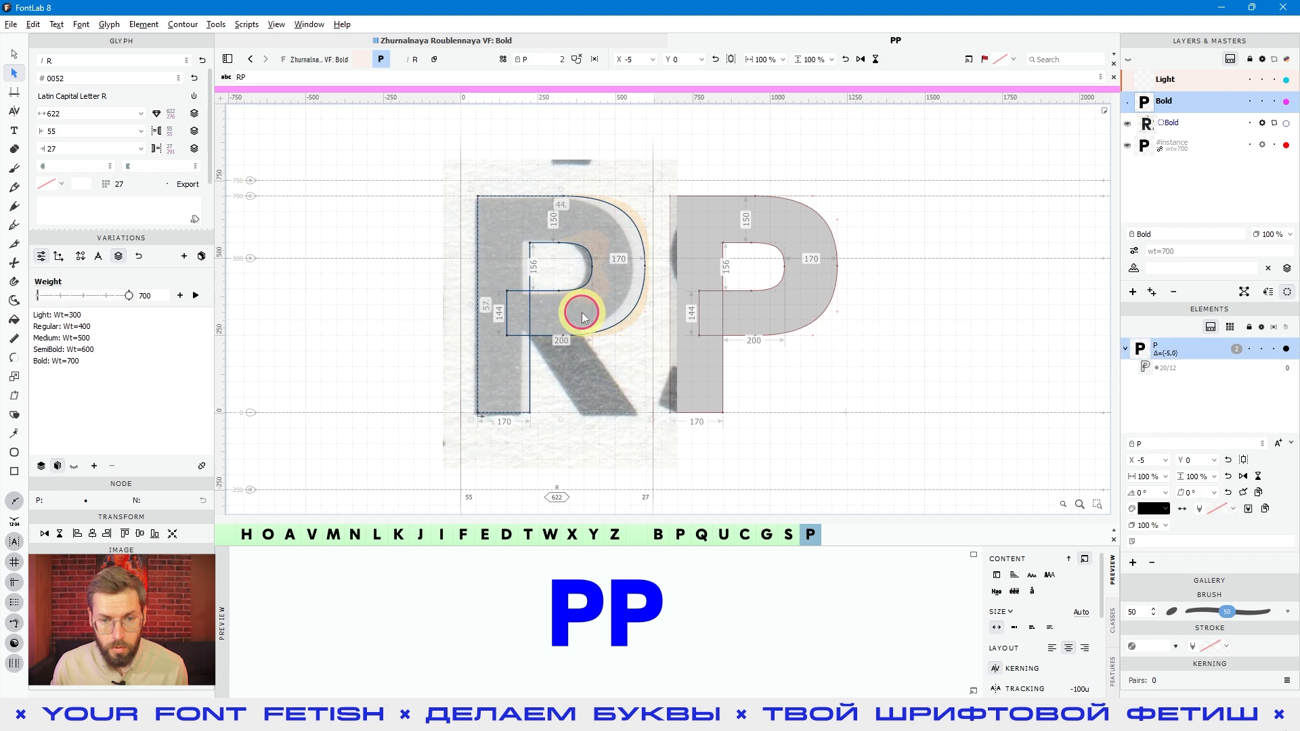
key("a")
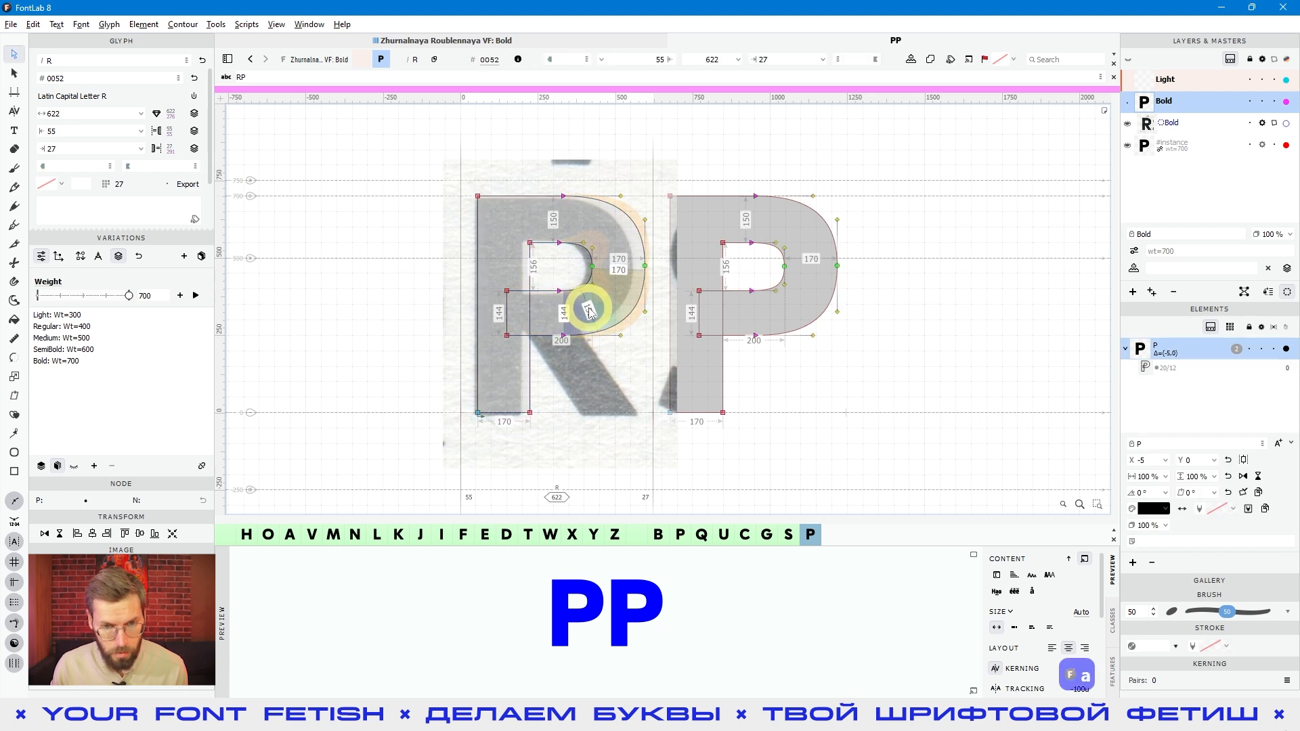
left_click(12, 228)
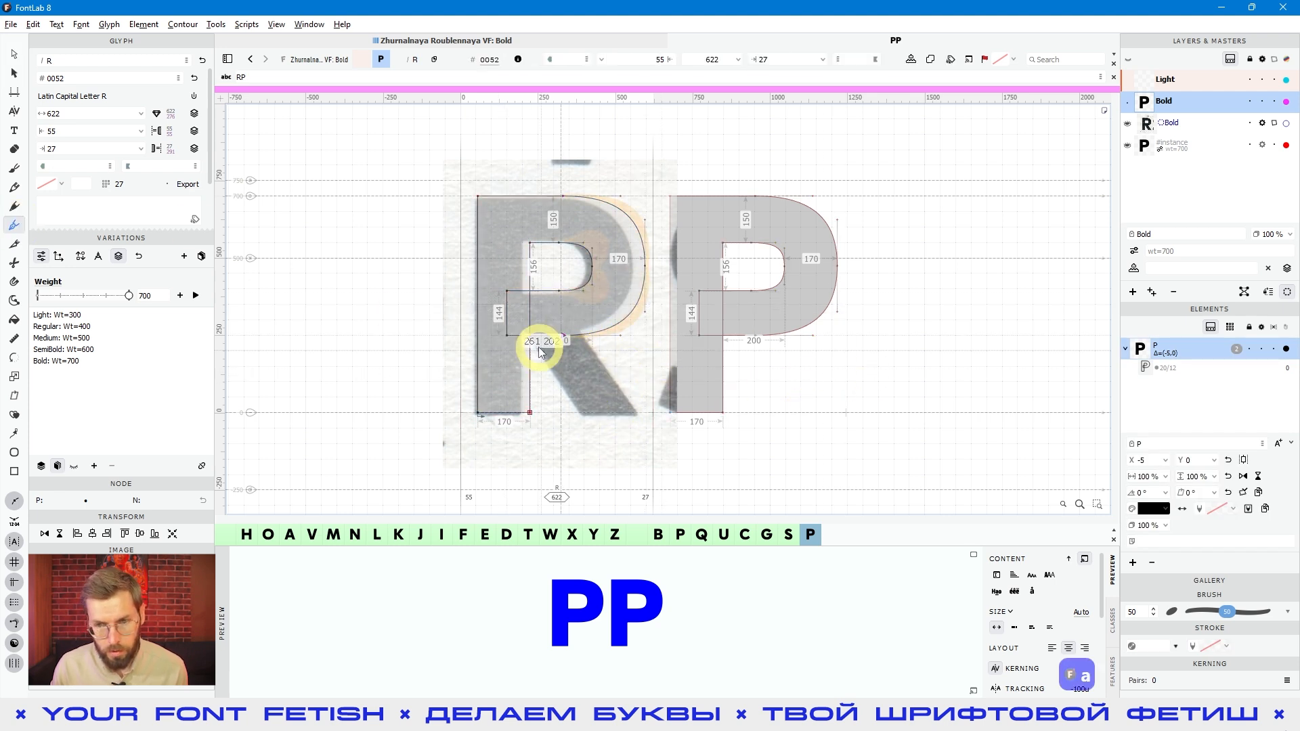
left_click(1155, 350)
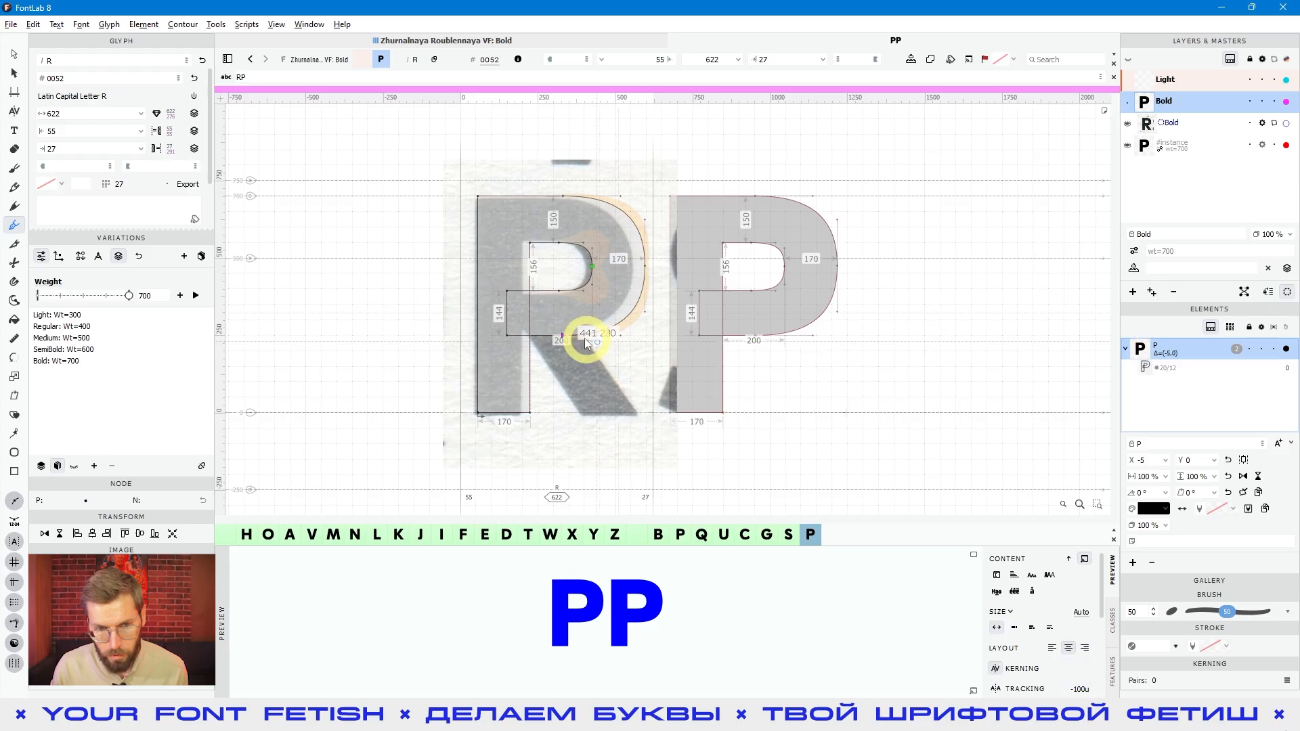
left_click(539, 324)
left_click(580, 413)
left_click(644, 412)
left_click(594, 324)
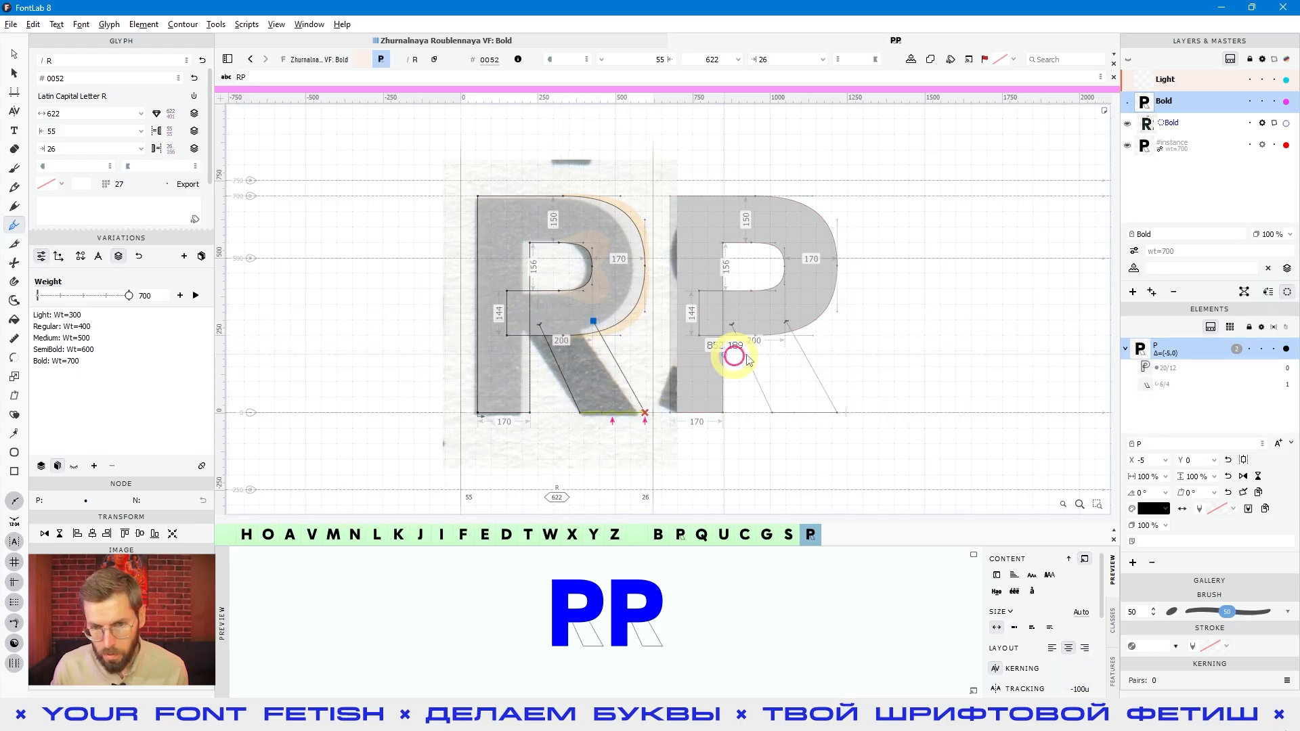
left_click(540, 322)
- Delete the leg contour from the referenced P element
key("v")
left_click(579, 373)
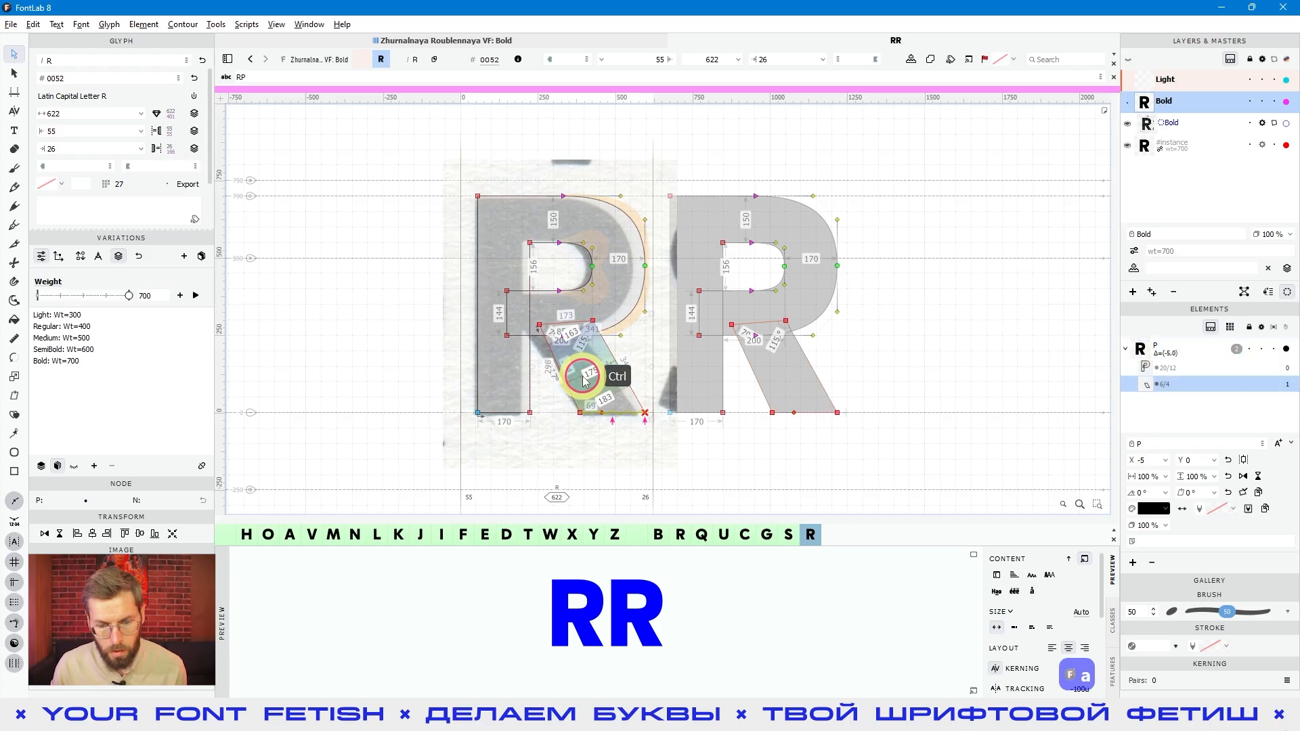
key("Delete")
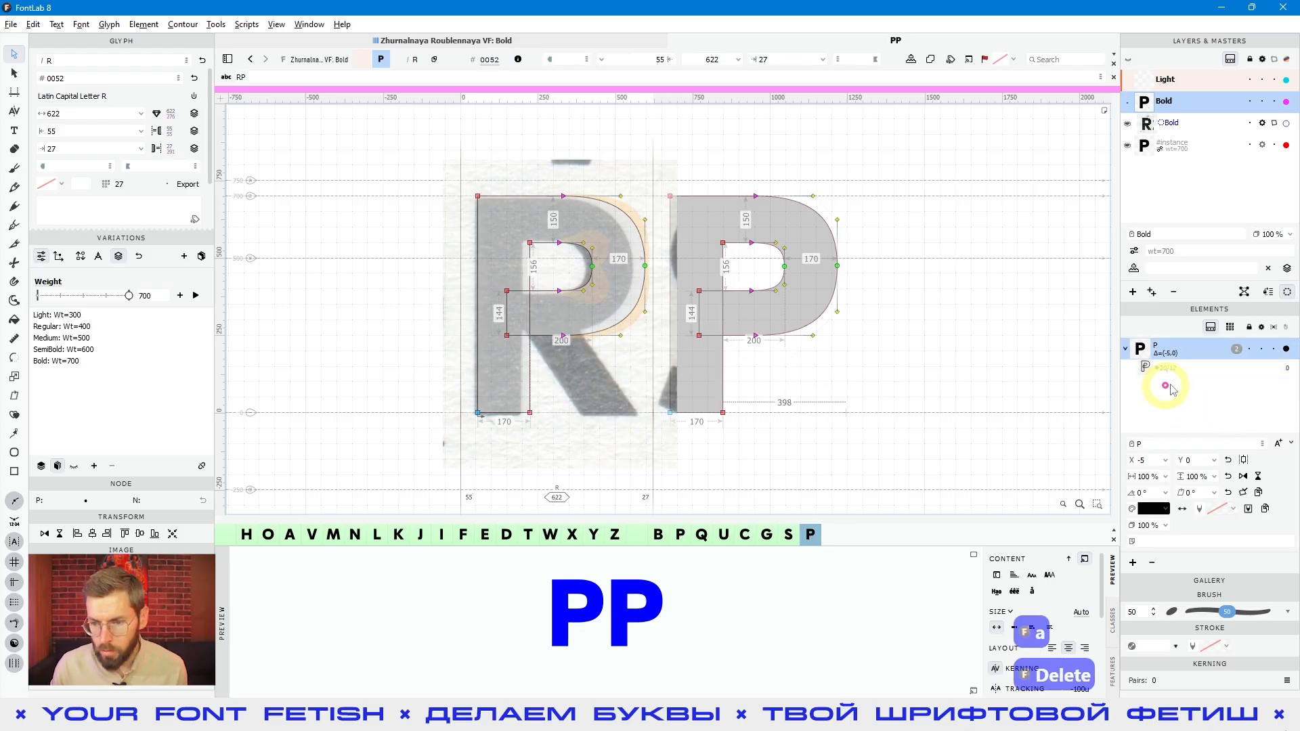
- Add a new empty element to the R's Bold layer alongside the P reference
left_click(1132, 564)
left_click(1146, 581)
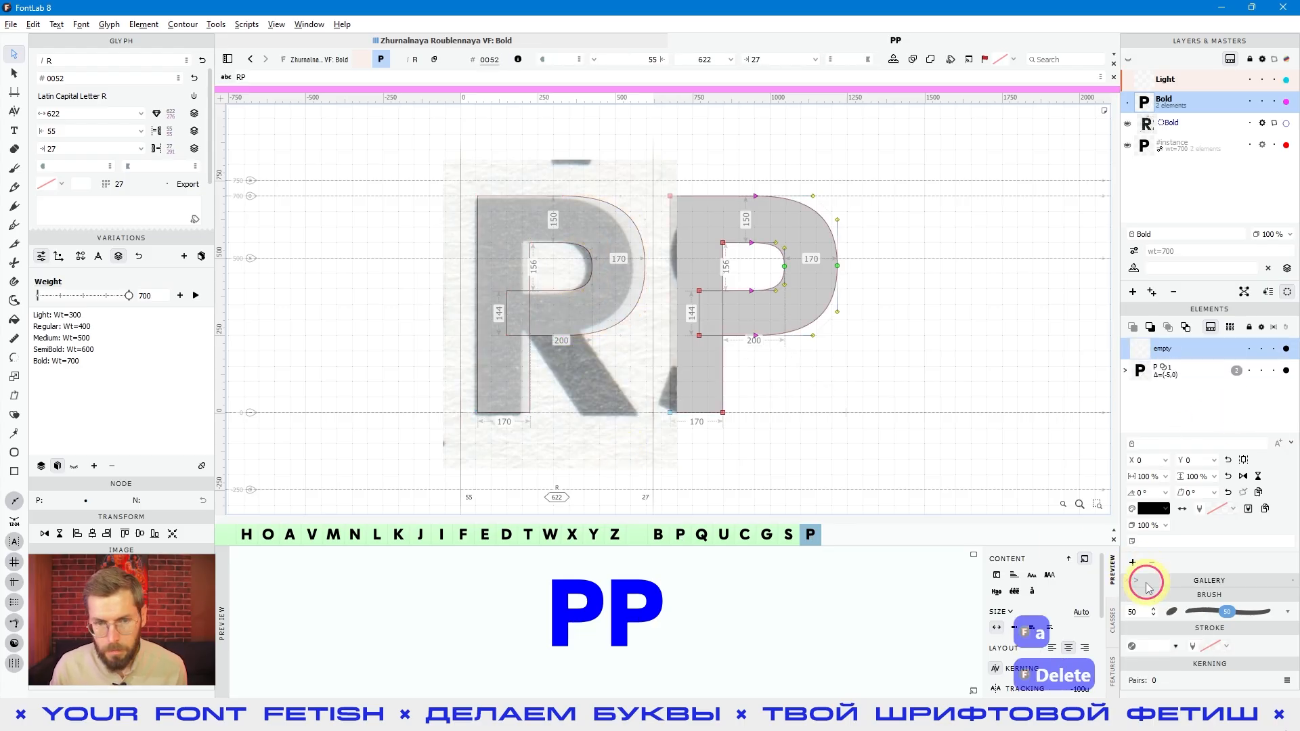
- Draw the R's diagonal leg as a closed four-point contour in the new element, tracing the scan from the bowl to the baseline
left_click(14, 224)
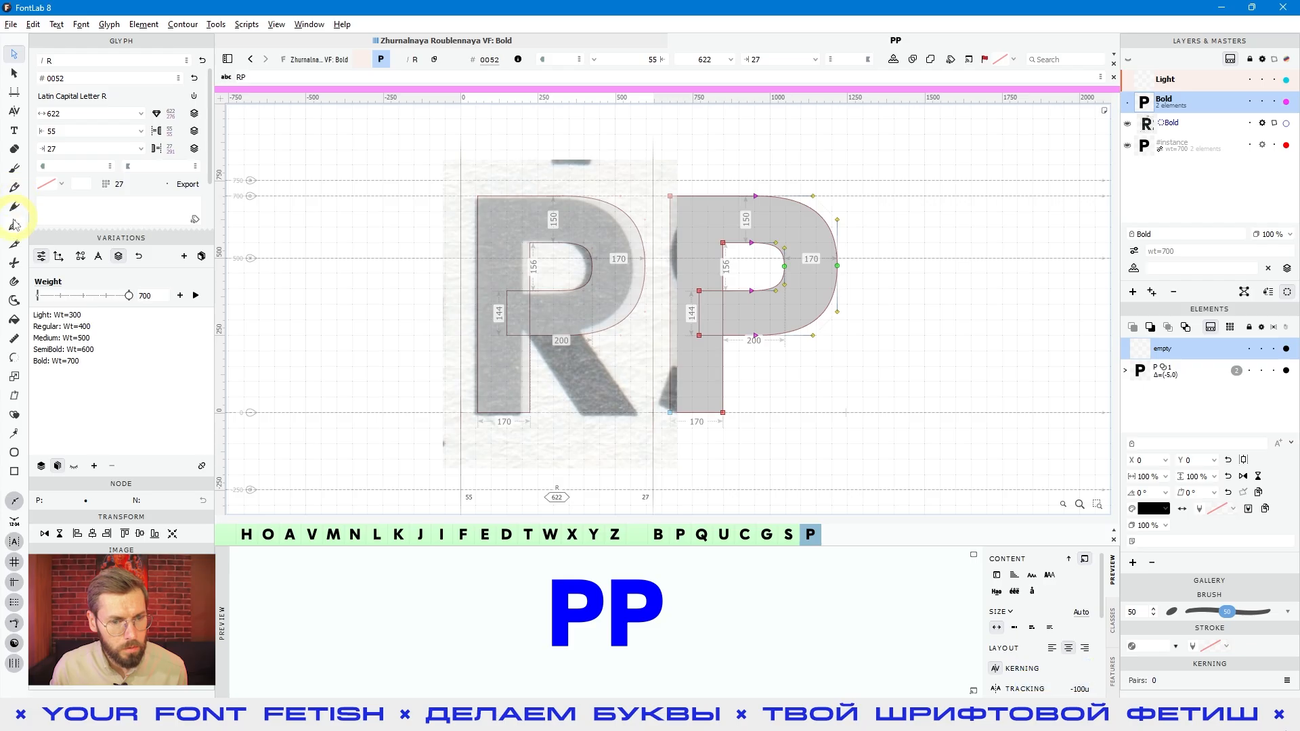
scroll(586, 359, "up", 3)
scroll(514, 325, "up", 2)
left_click(591, 248)
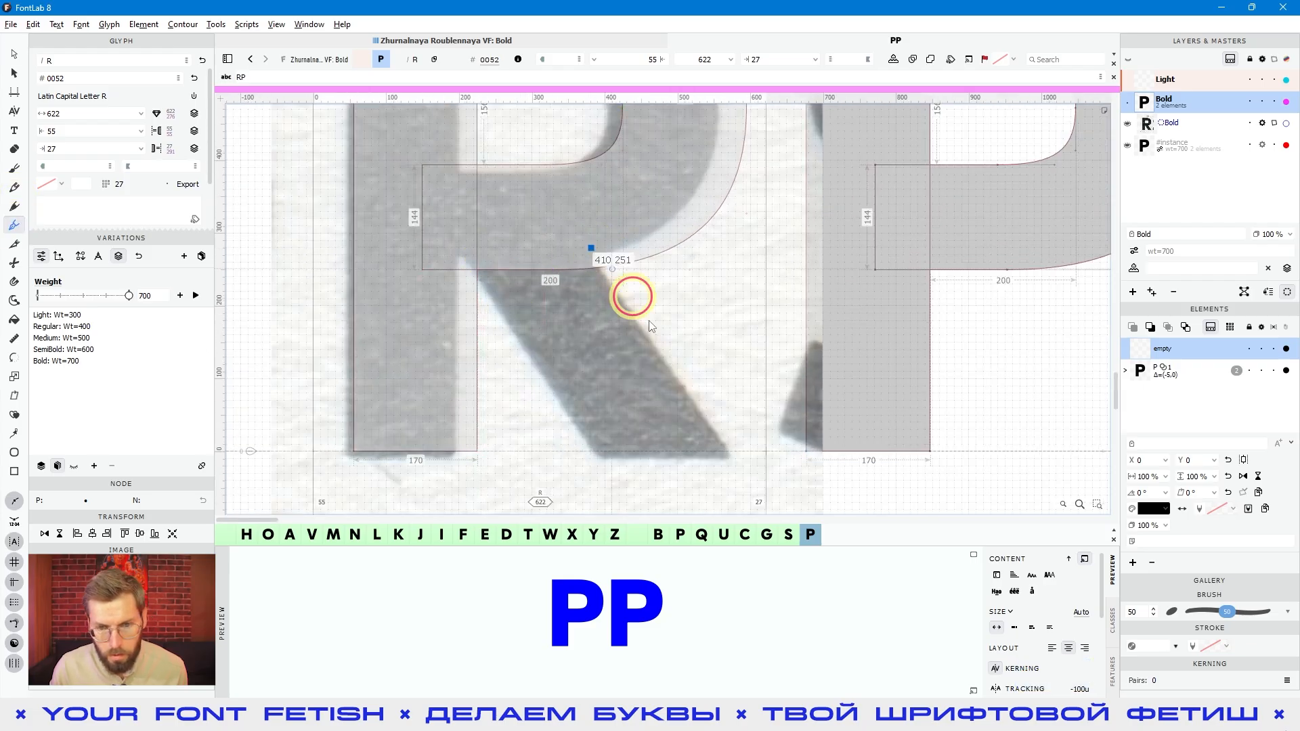
left_click(730, 451)
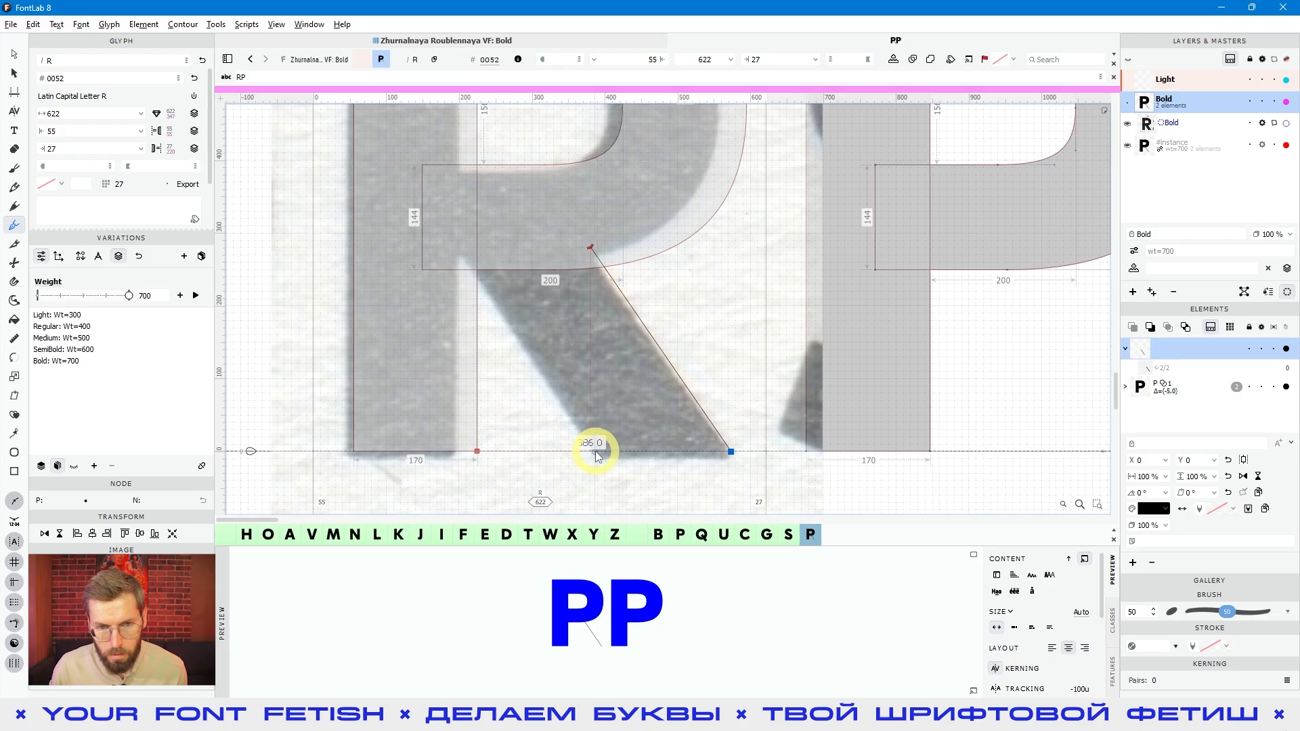
left_click(594, 451)
left_click(464, 254)
left_click(591, 248)
- Reverse the direction of the leg contour so it fills correctly with the P reference
key("v")
right_click(591, 242)
left_click(590, 247)
right_click(591, 248)
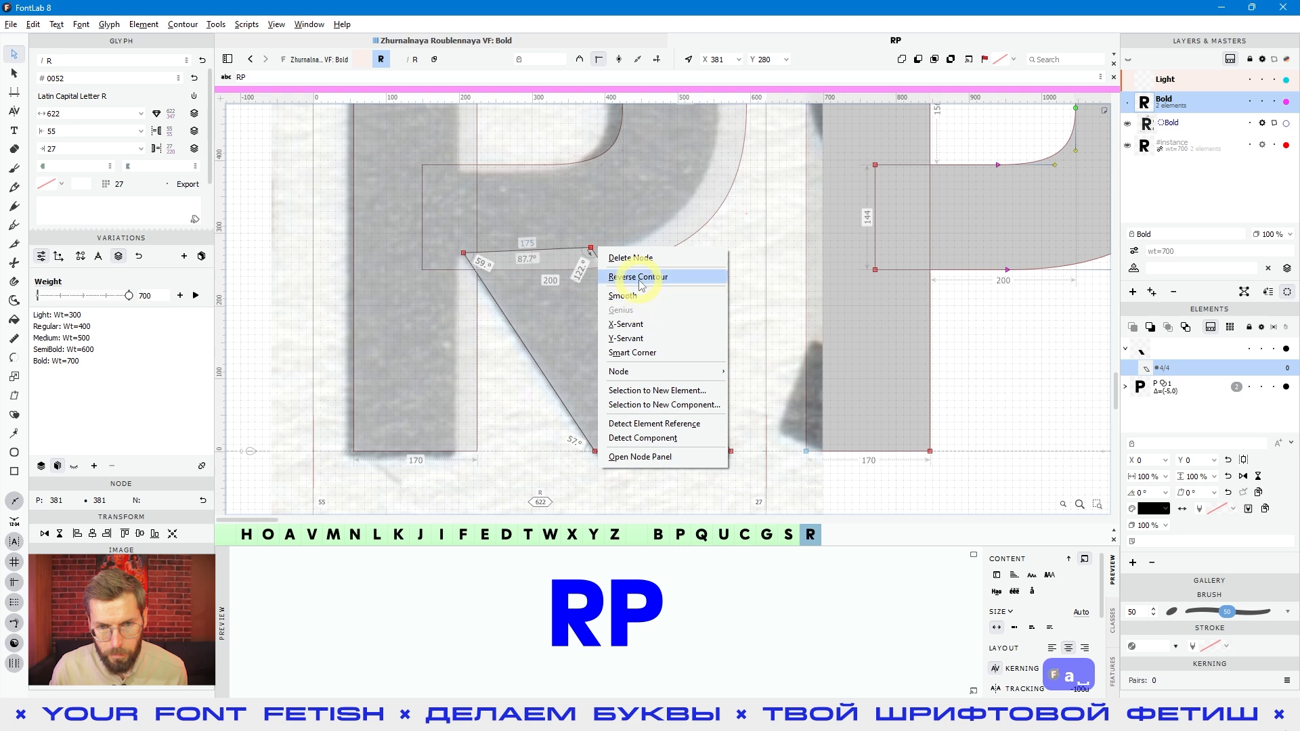
left_click(638, 277)
left_click(706, 318)
- Shift the leg's two top nodes 30 units to the right
scroll(706, 318, "down", 3)
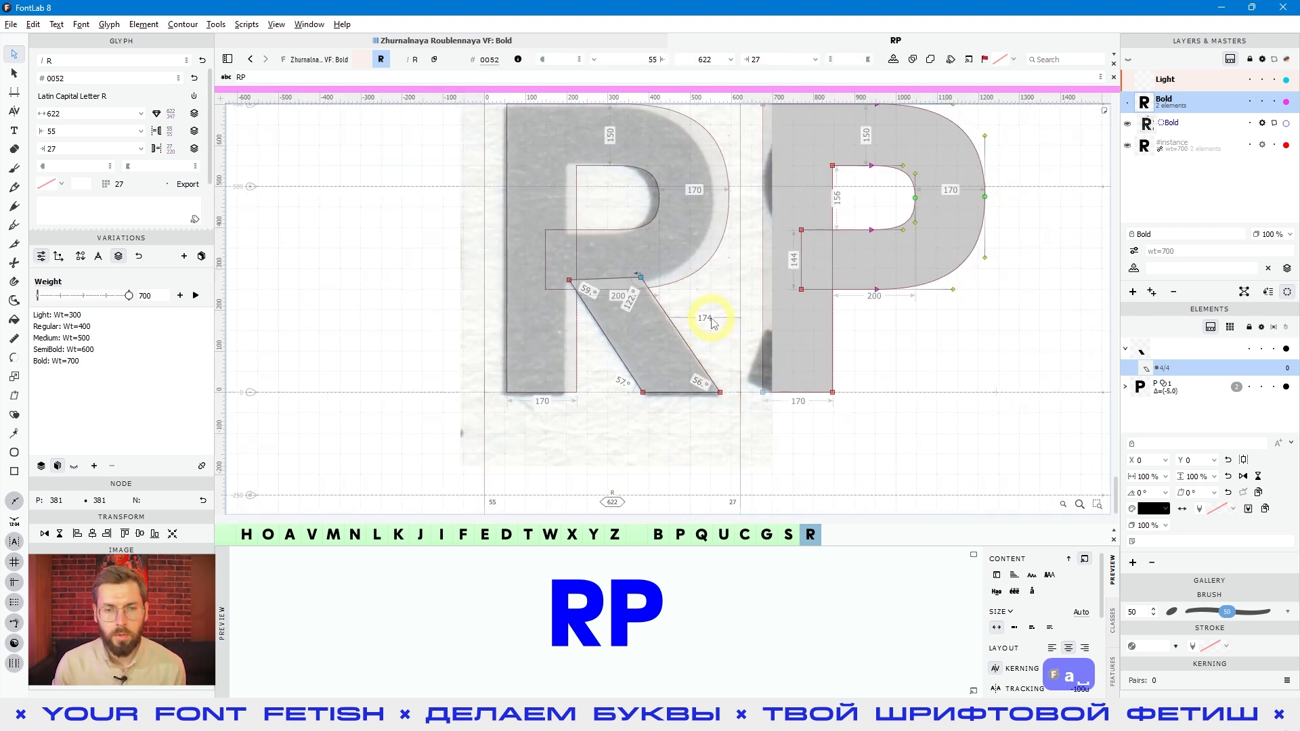
key("space")
left_click_drag(699, 302, 590, 347)
left_click(542, 319)
key("shift+space")
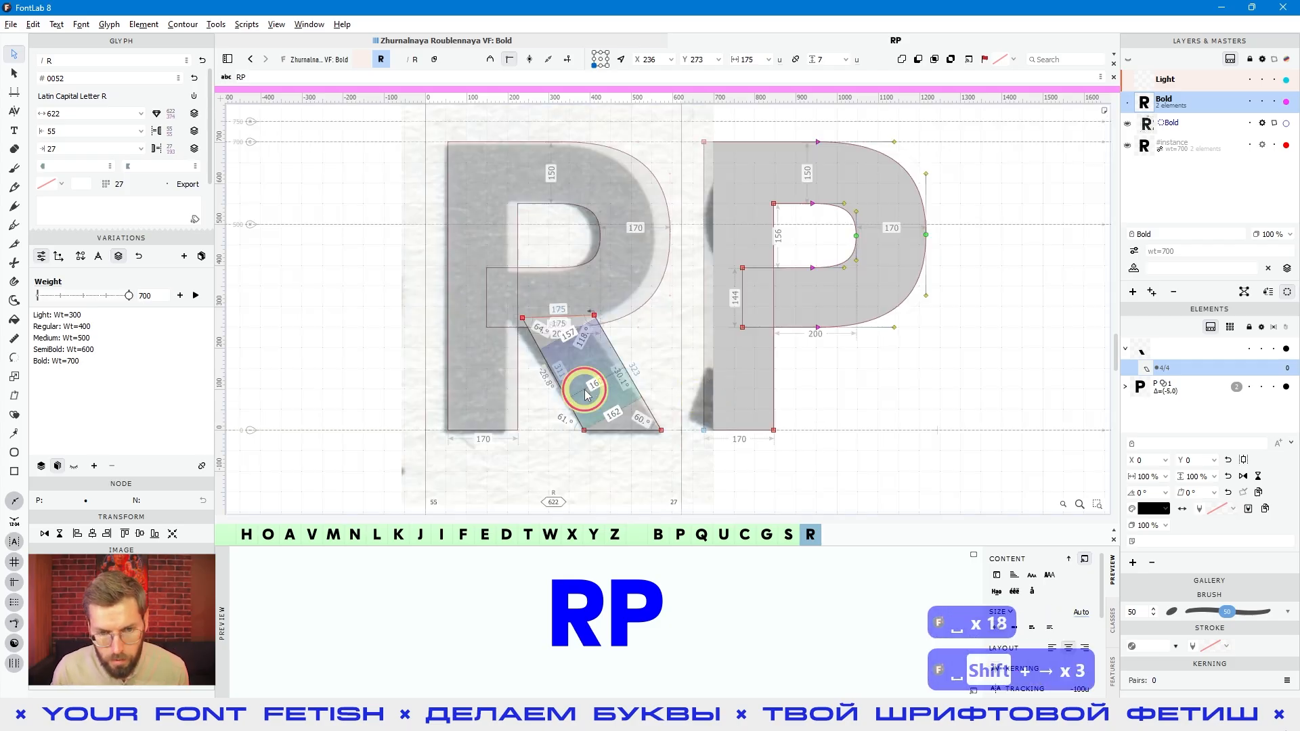
- Move the leg's left edge 20 units to the left and check the filled letter in preview
left_click(586, 389)
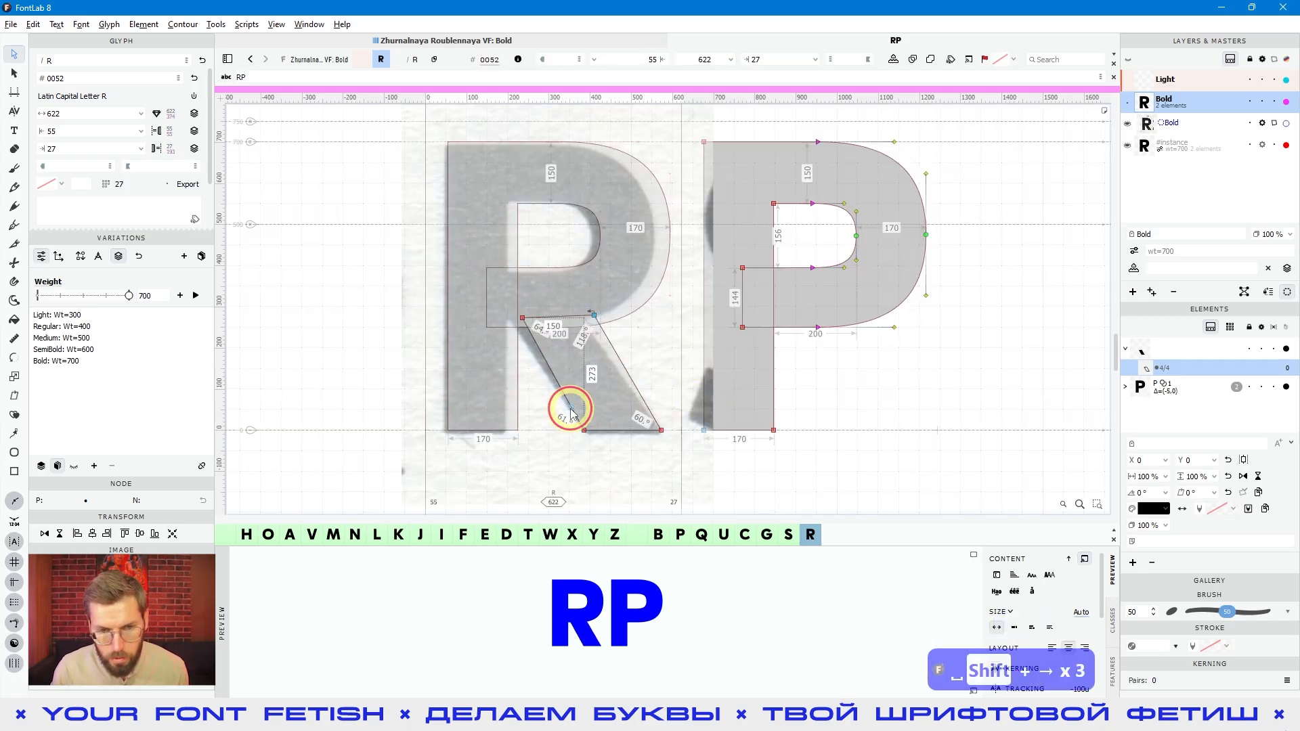
left_click(575, 407, "shift")
key("shift+Left")
key("shift+Left")
key("space")
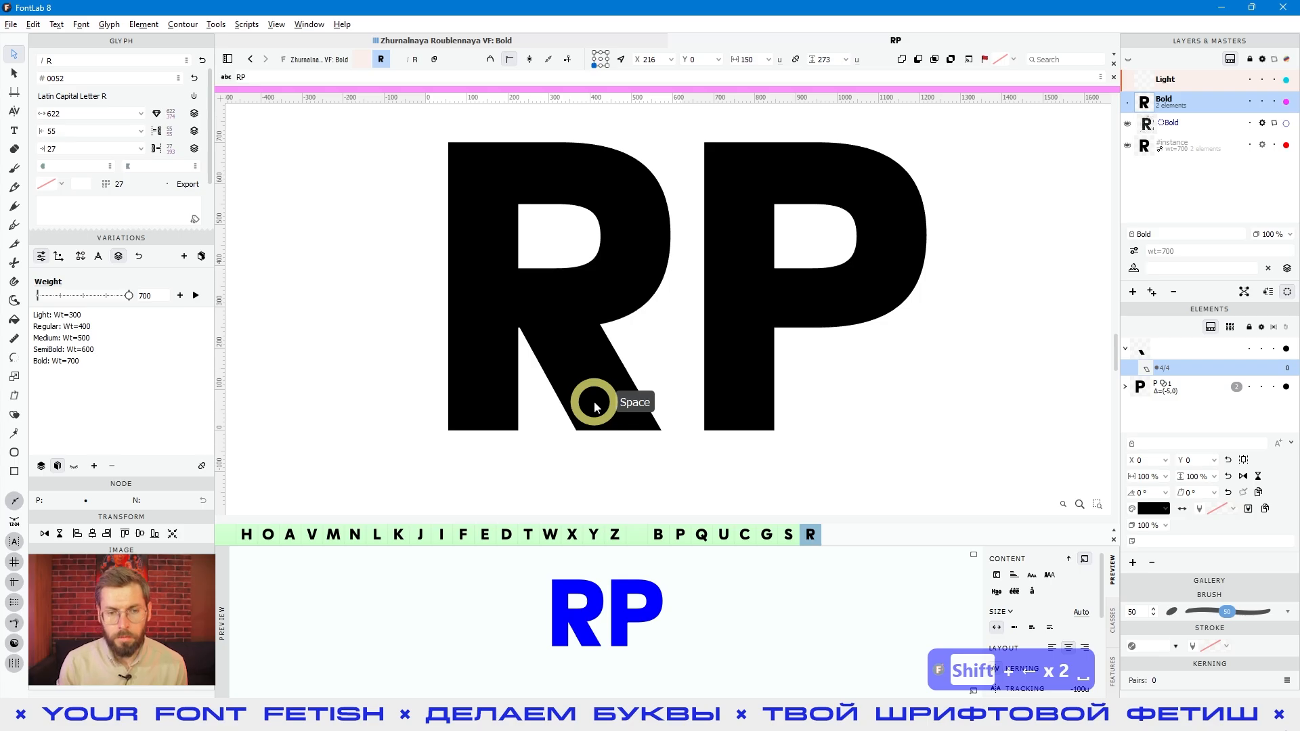
left_click(593, 315)
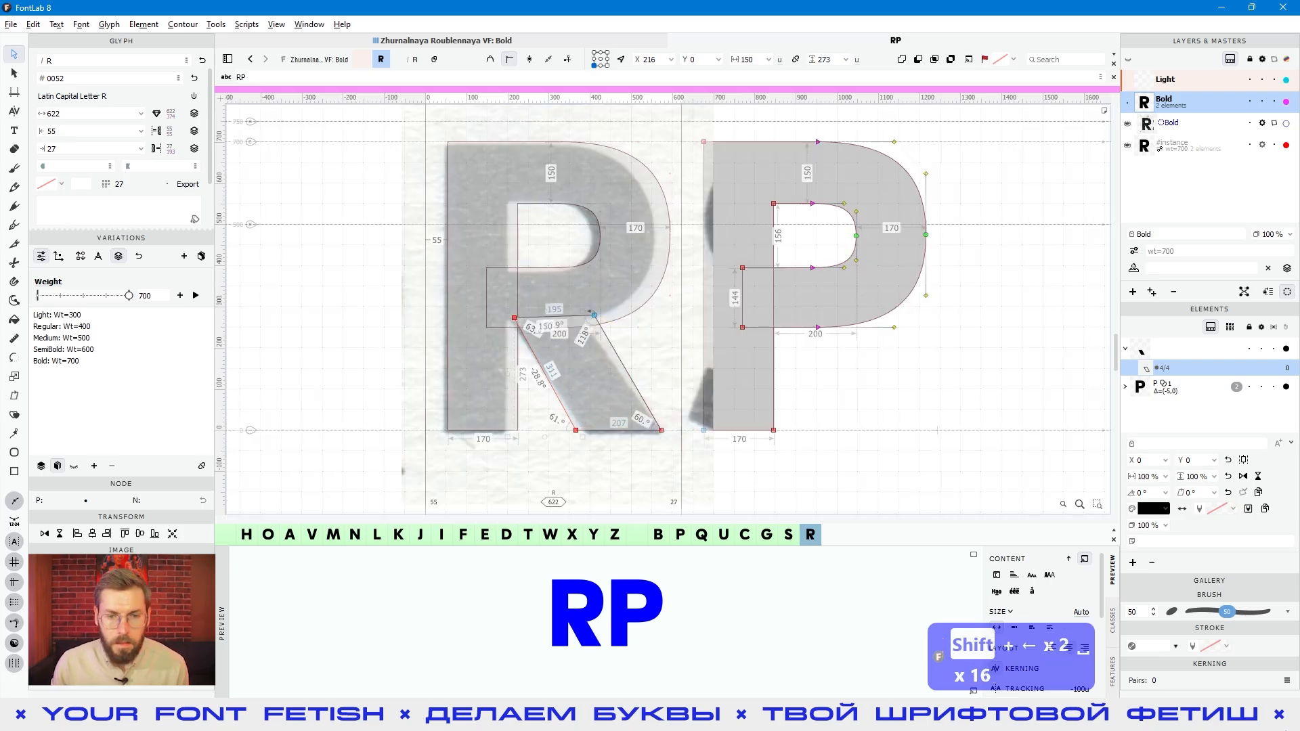
left_click(821, 400)
key("space")
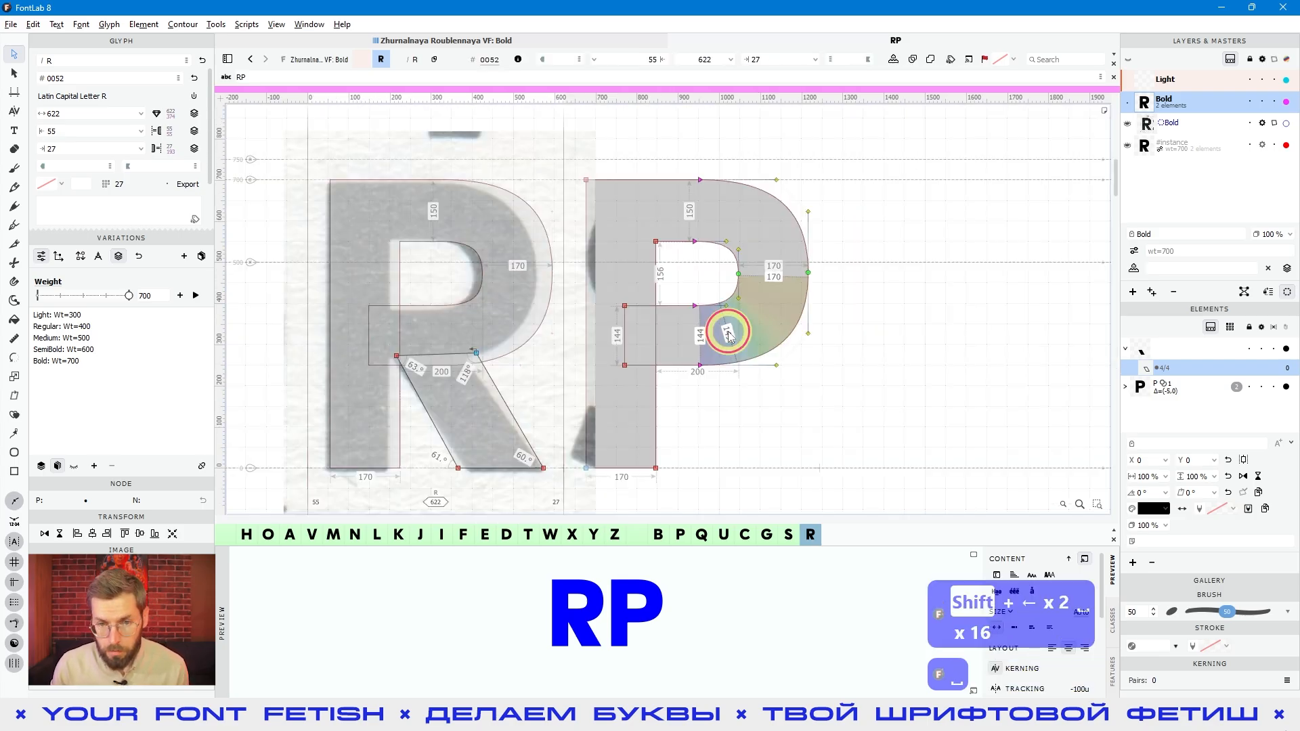
- Try nudging the P's upper bowl nodes down and back up to test the link with the R
left_click_drag(673, 169, 717, 261)
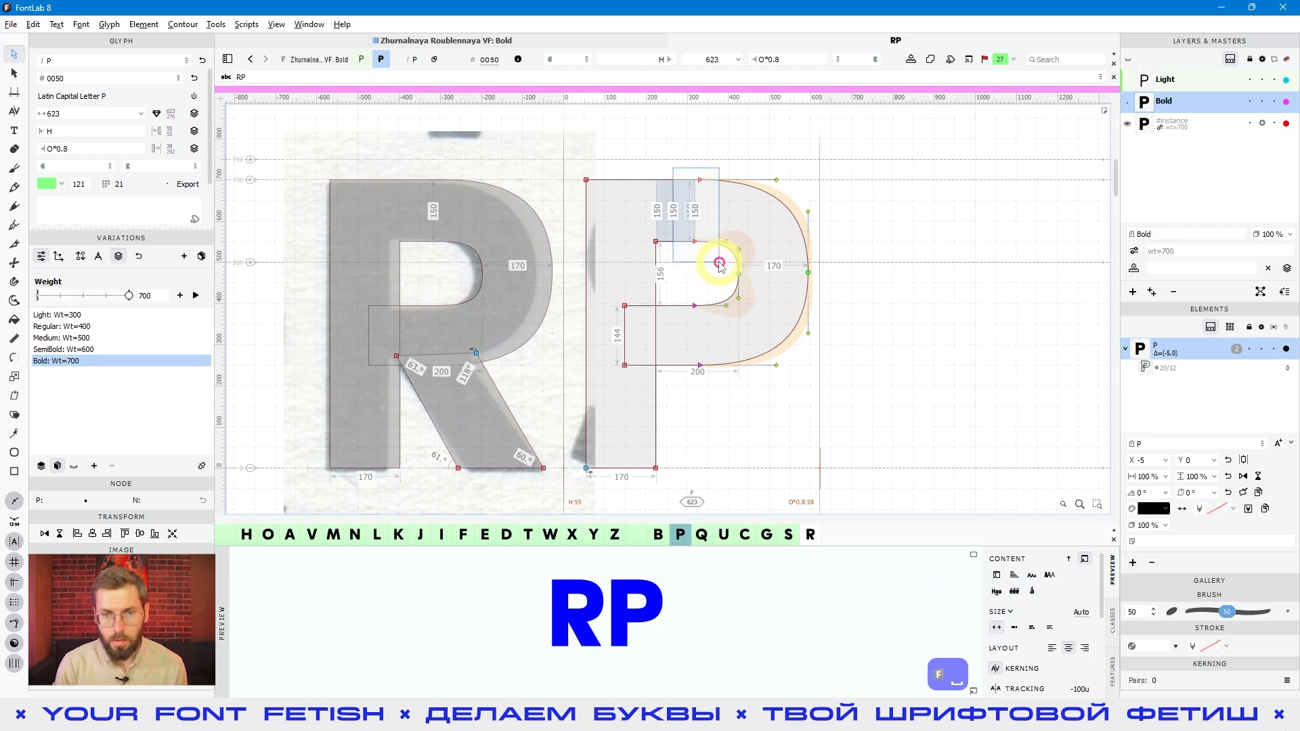
key("shift+space")
key("shift+Down")
key("shift+Up")
key("shift+Down")
key("shift+Up")
key("shift+Down")
key("shift+Up")
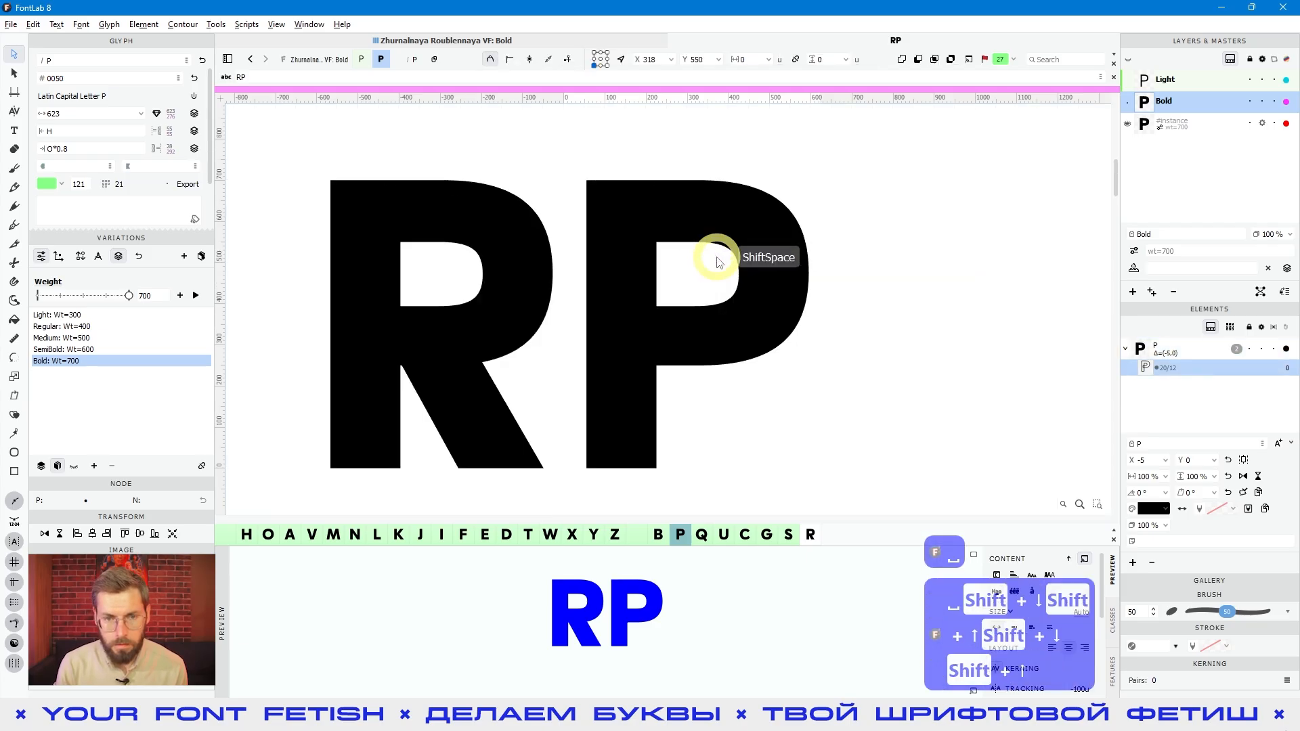
scroll(785, 339, "down", 3)
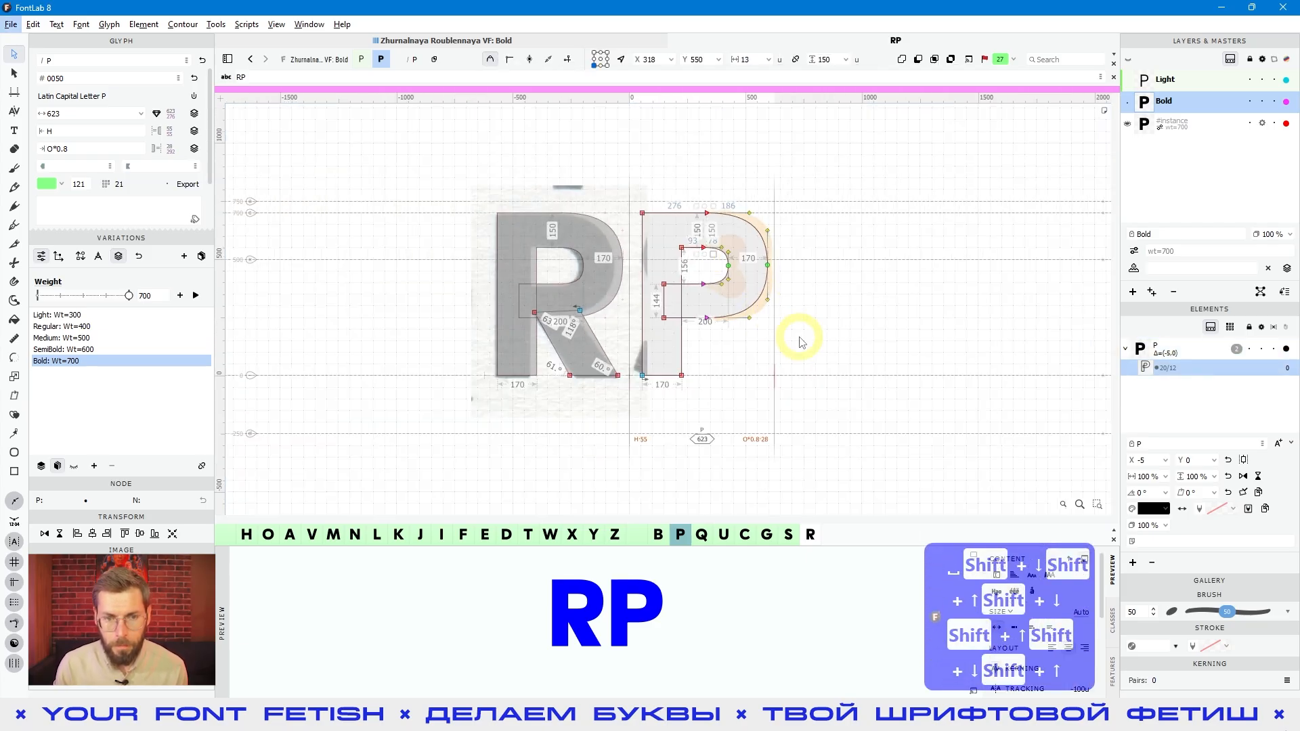
key("space")
scroll(762, 308, "up", 1)
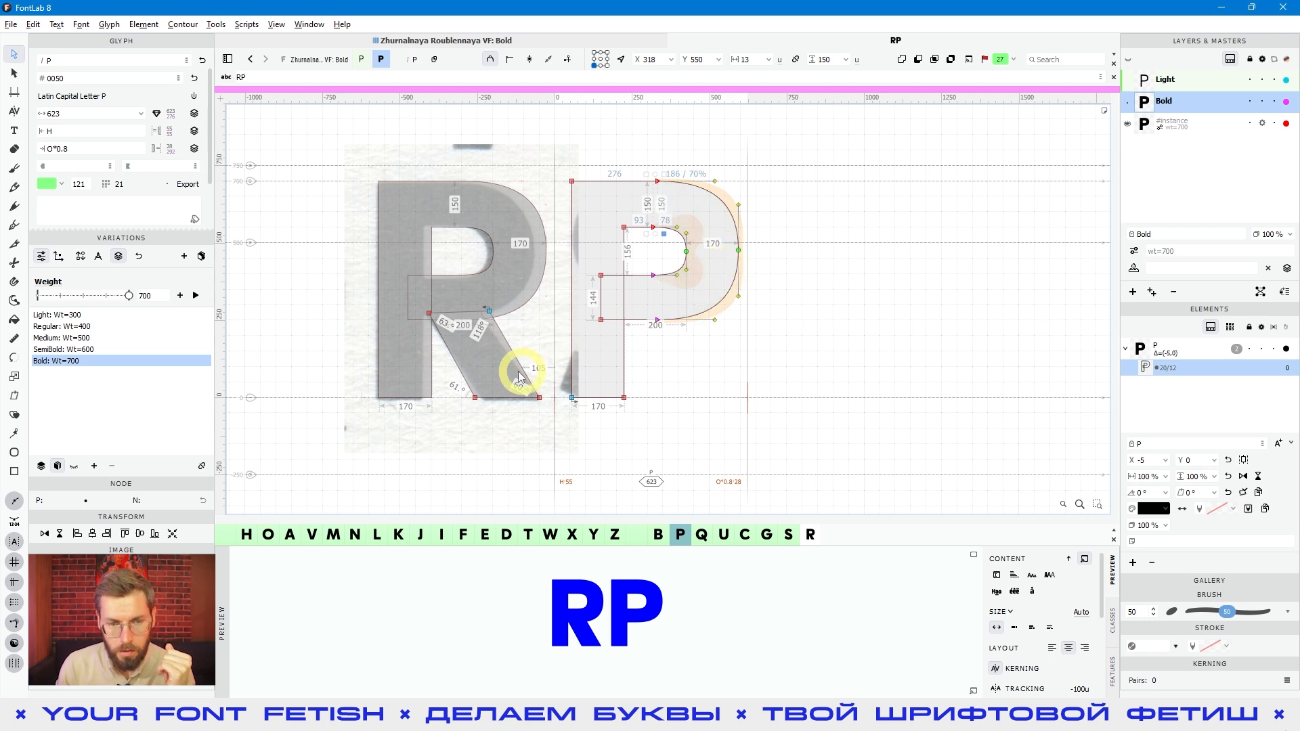
- Move the upper-left node of the R's leg 10 units to the right, to X 226
left_click(491, 362)
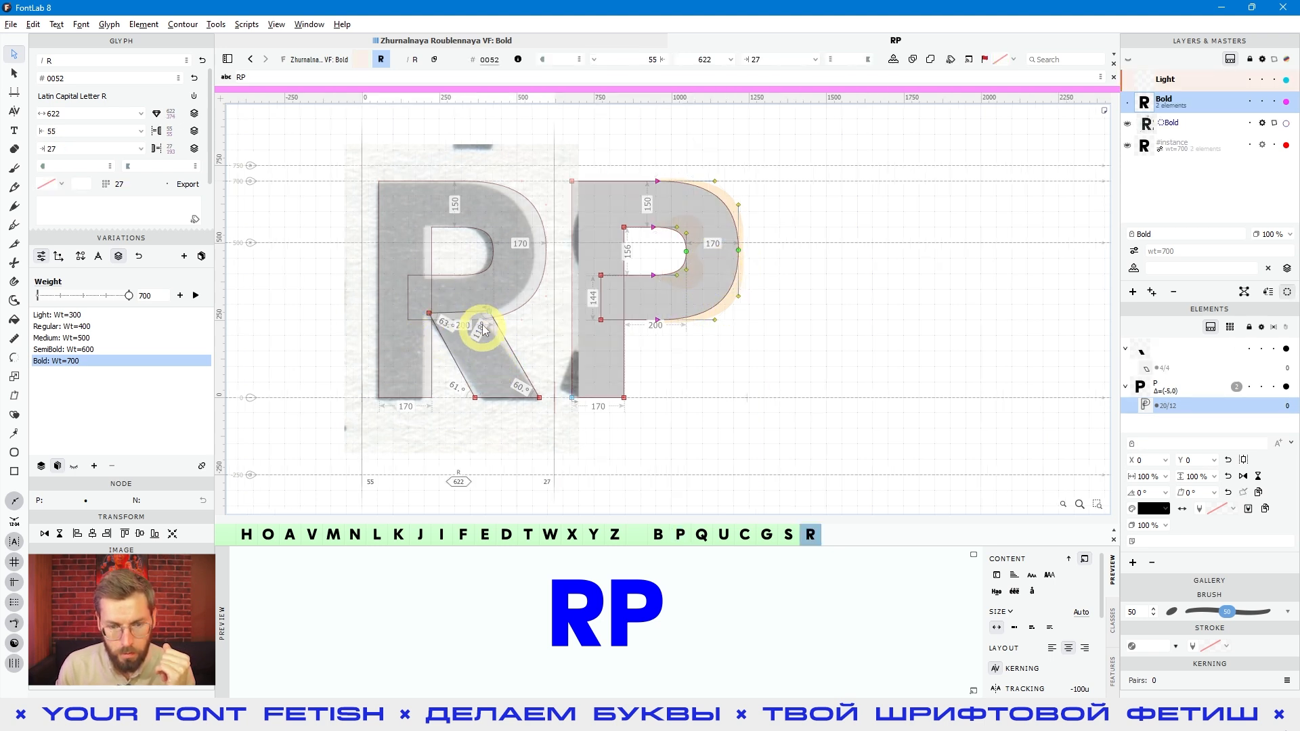
left_click(429, 312)
key("shift+Right")
key("shift+Right")
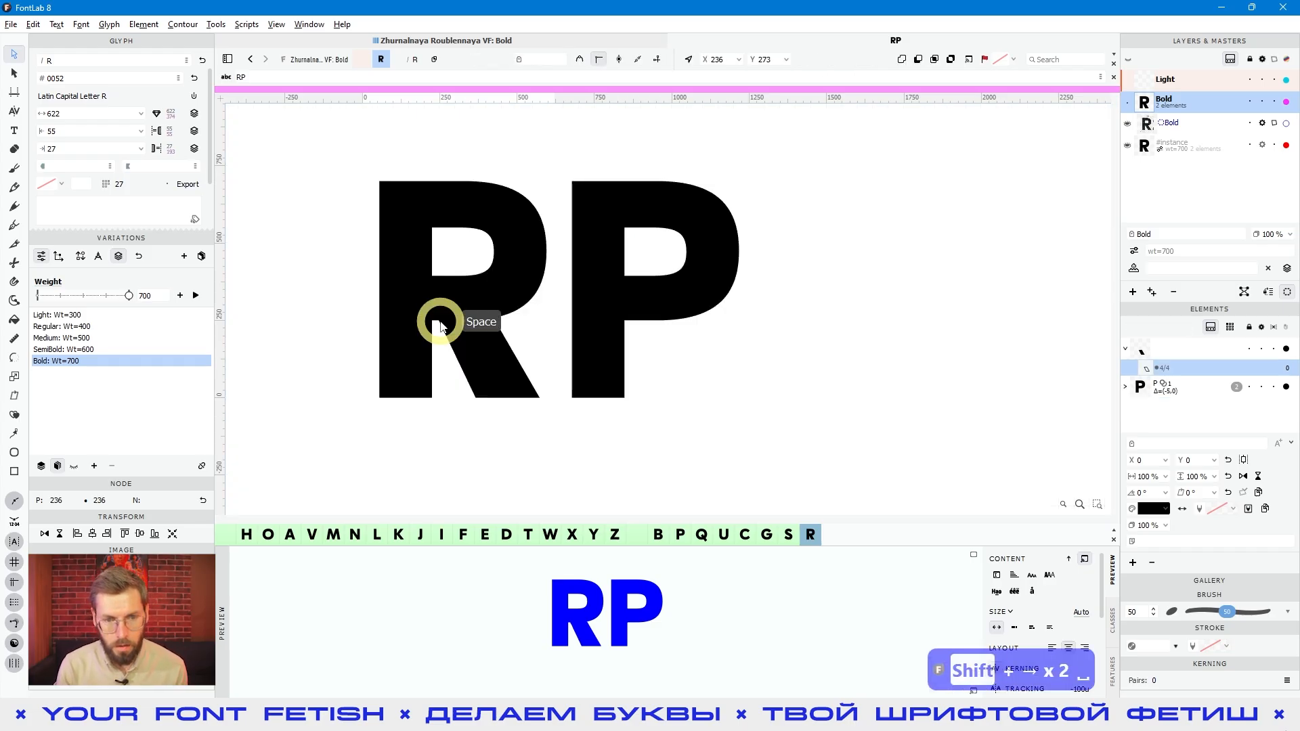
key("shift+Left")
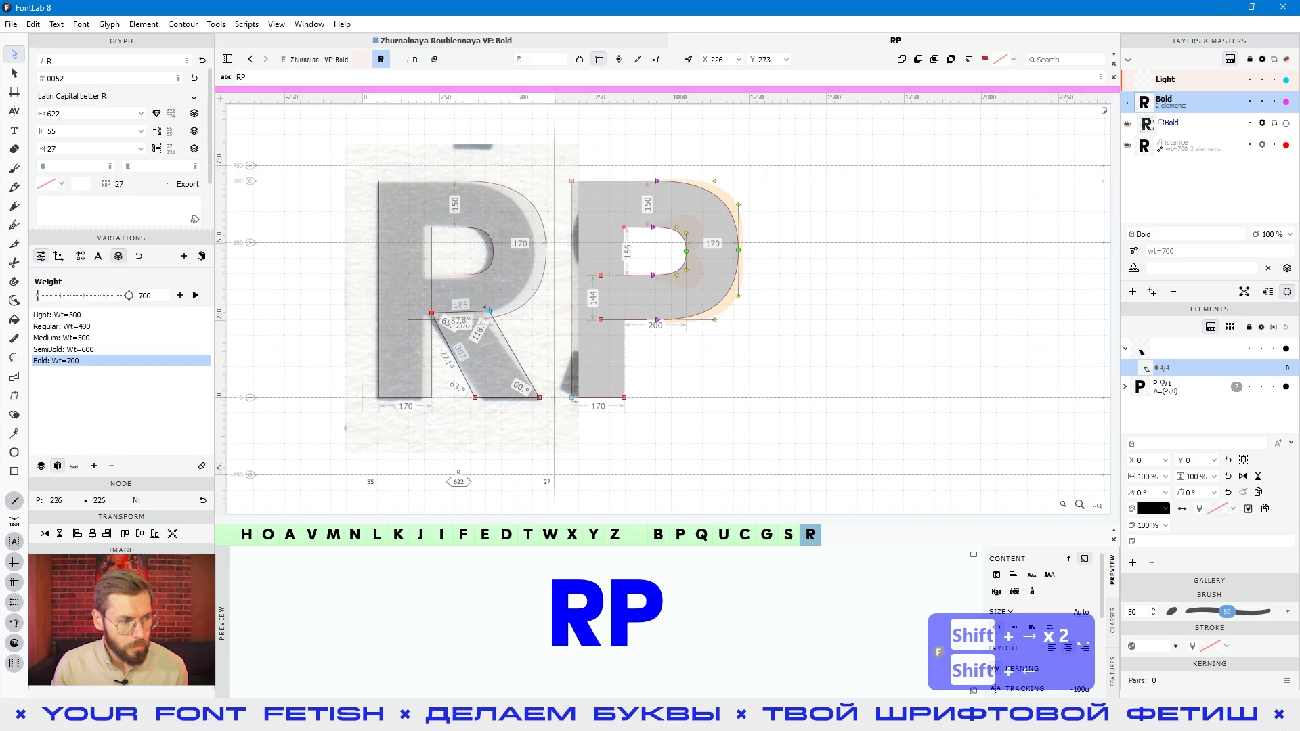
- Add a Delta filter to the P reference element in the R
left_click_drag(662, 404, 702, 408)
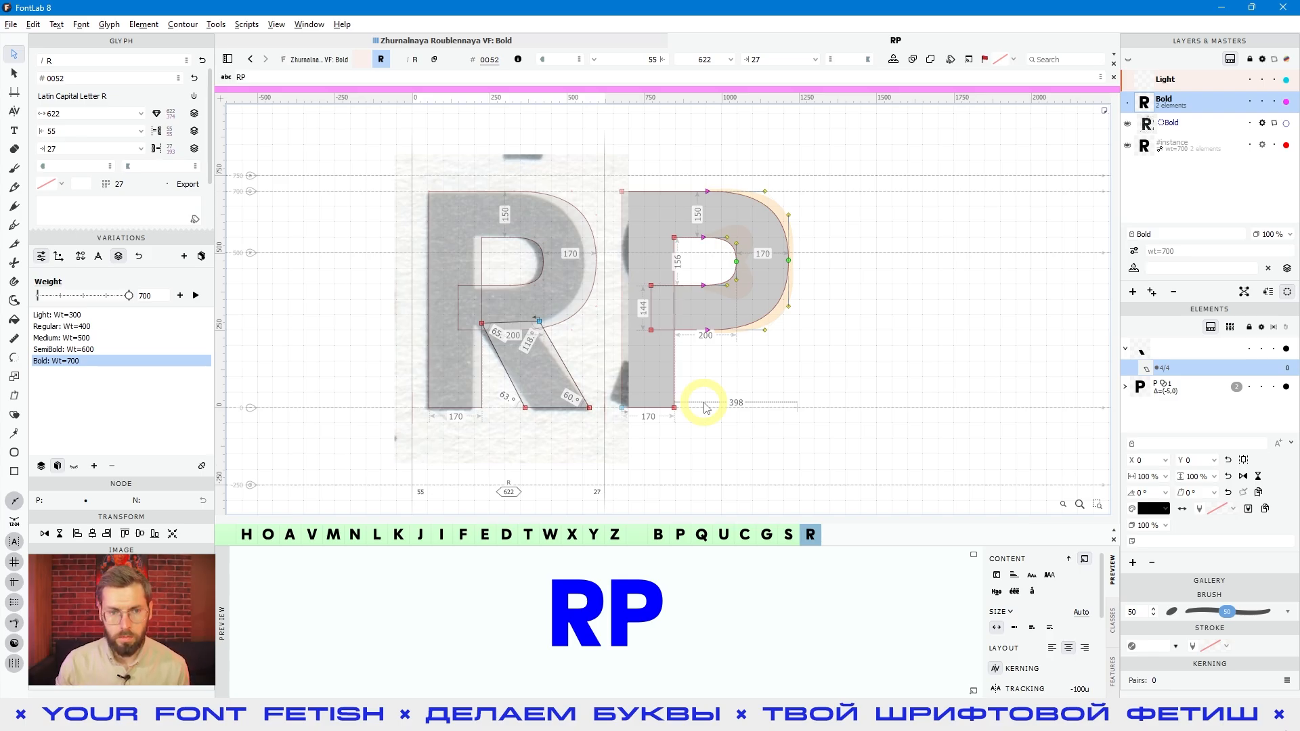
left_click_drag(741, 377, 779, 390)
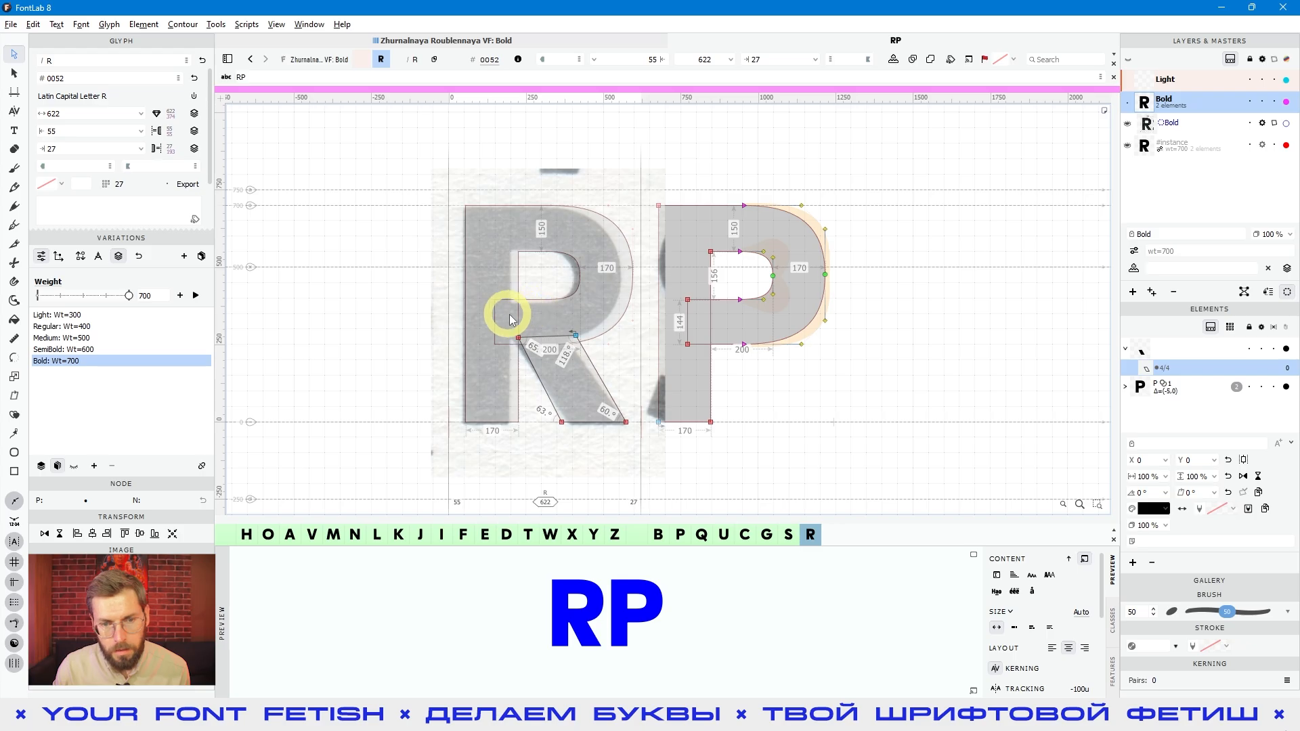
left_click(595, 308)
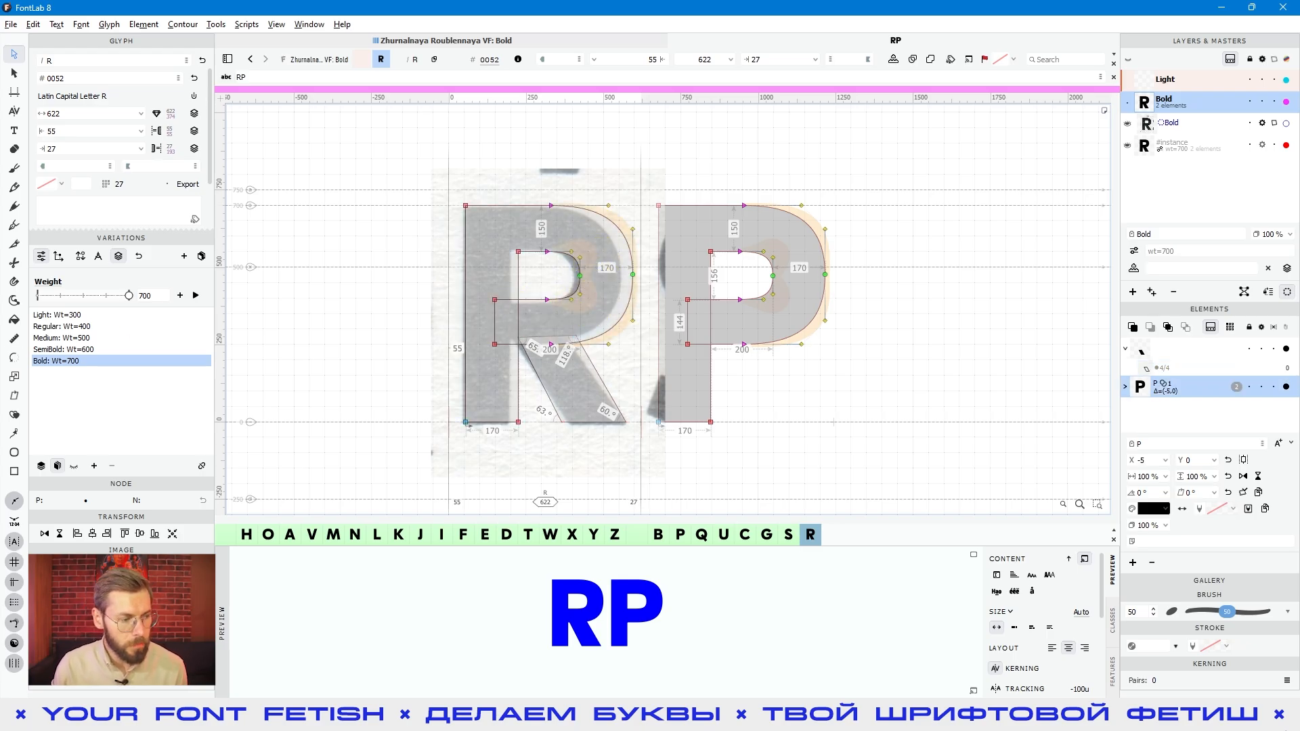
scroll(493, 343, "down", 2)
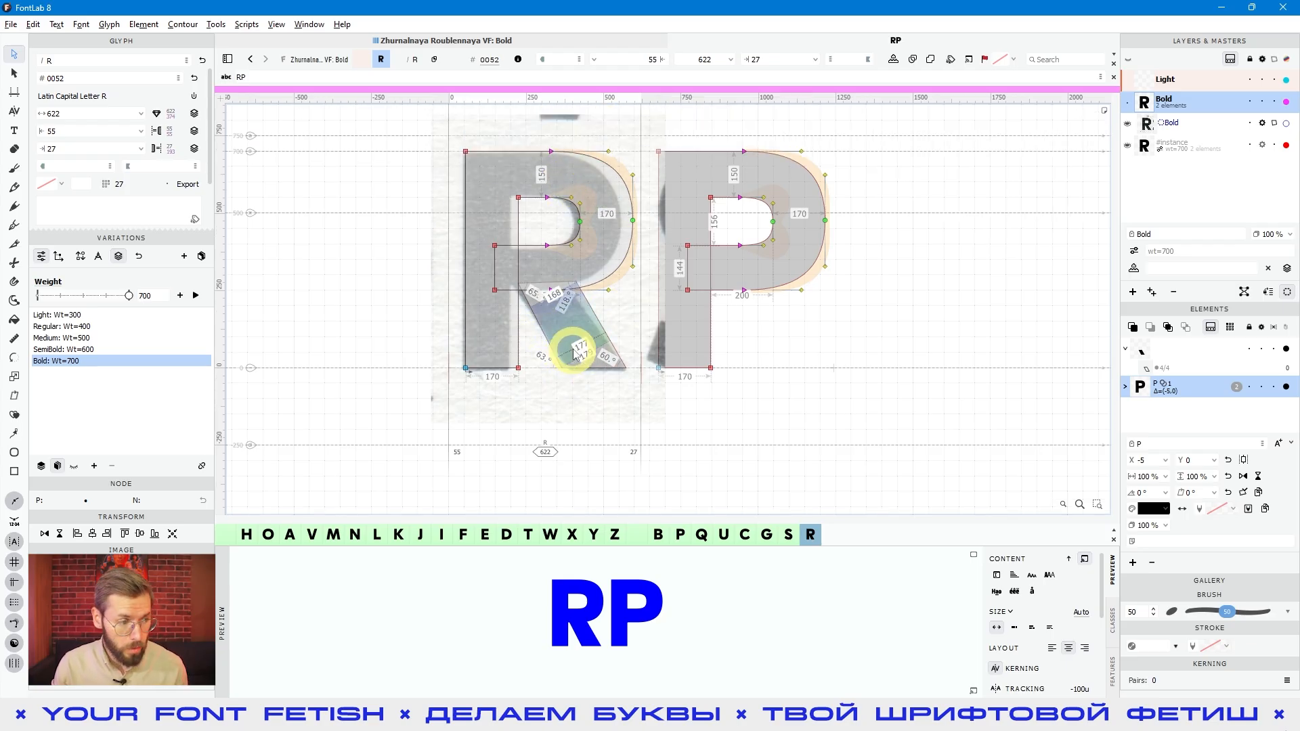
scroll(574, 352, "down", 1)
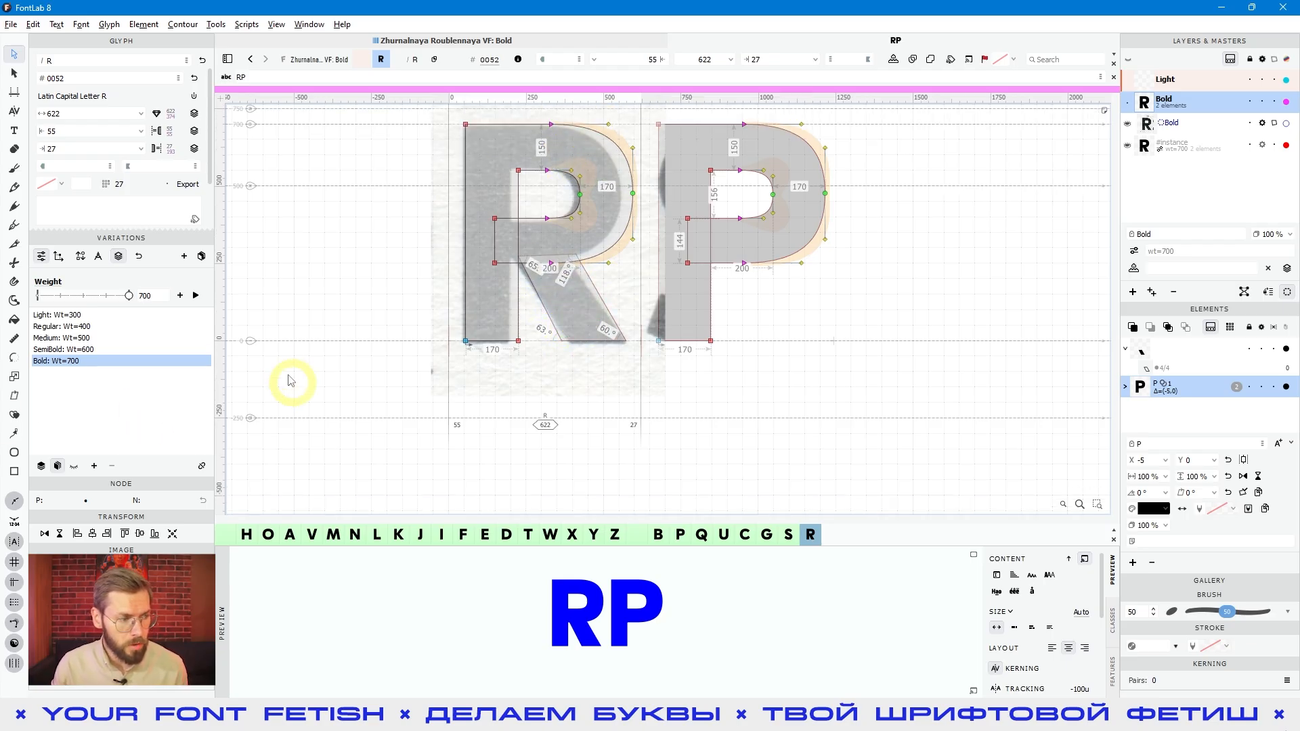
left_click_drag(565, 355, 612, 456)
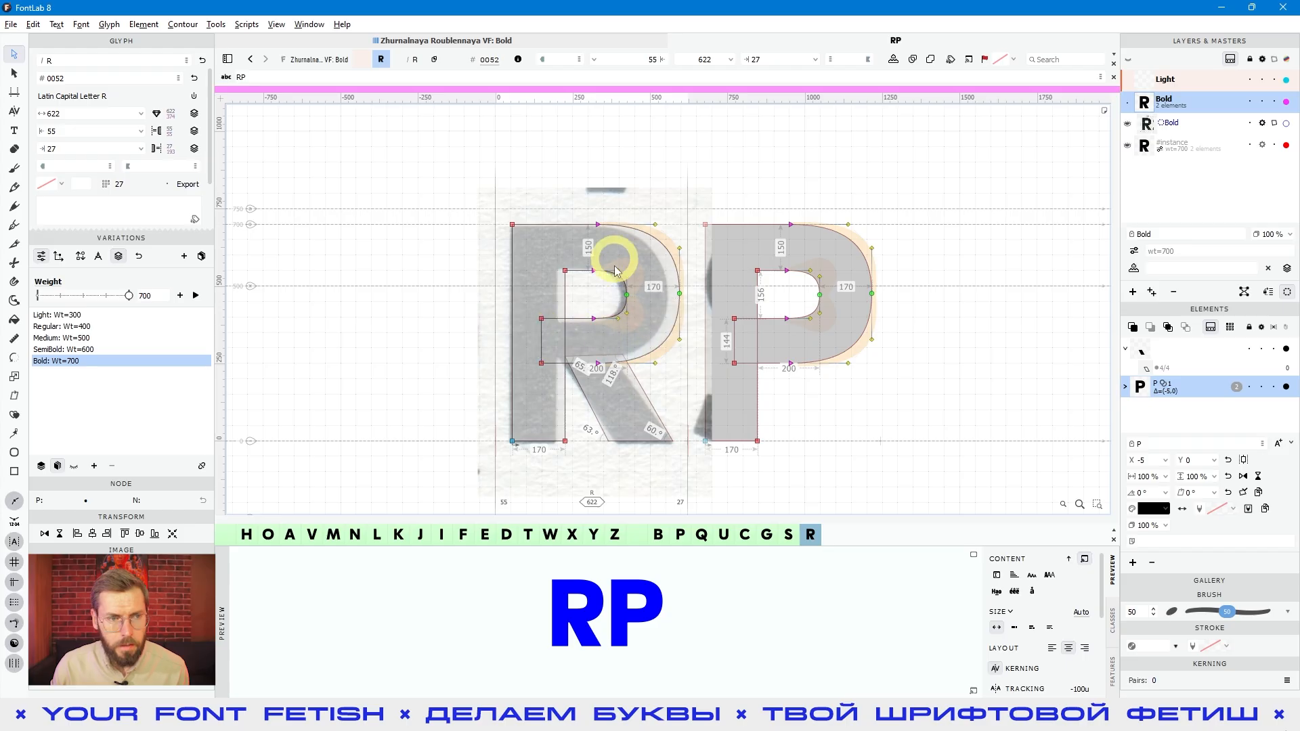
left_click(145, 25)
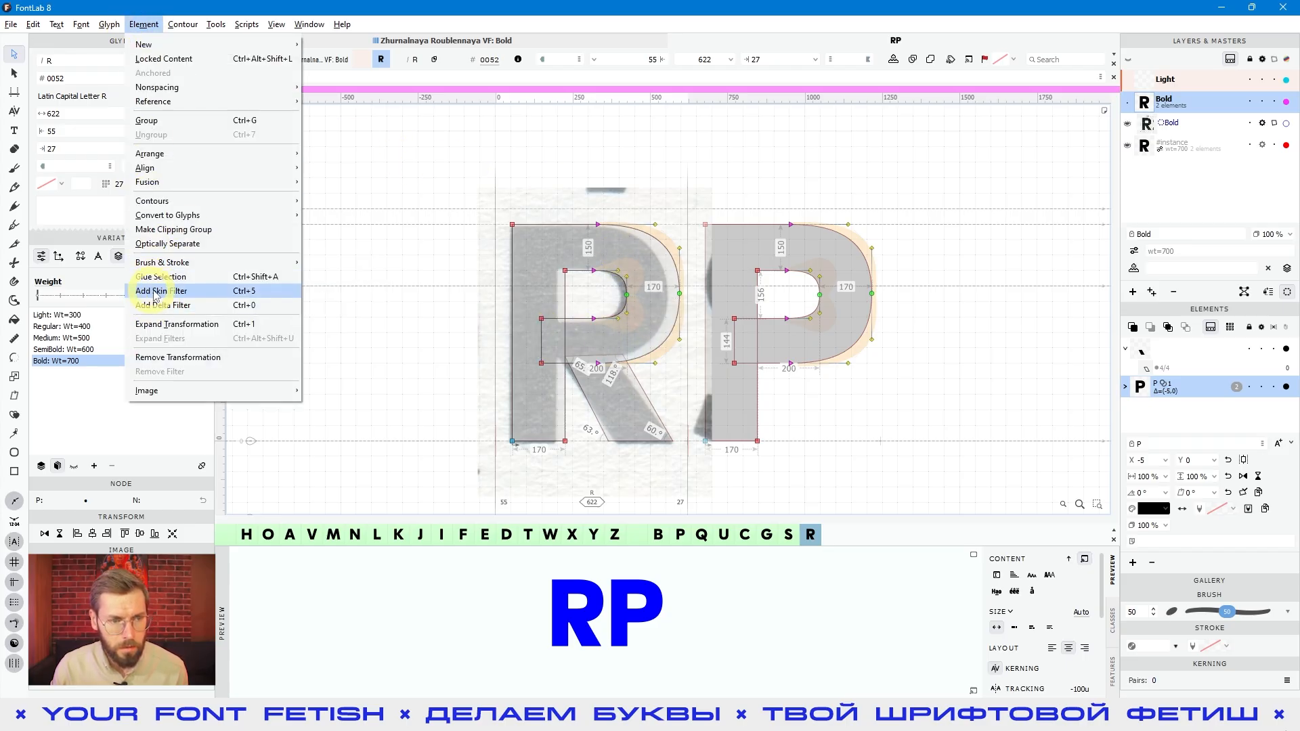
left_click(188, 305)
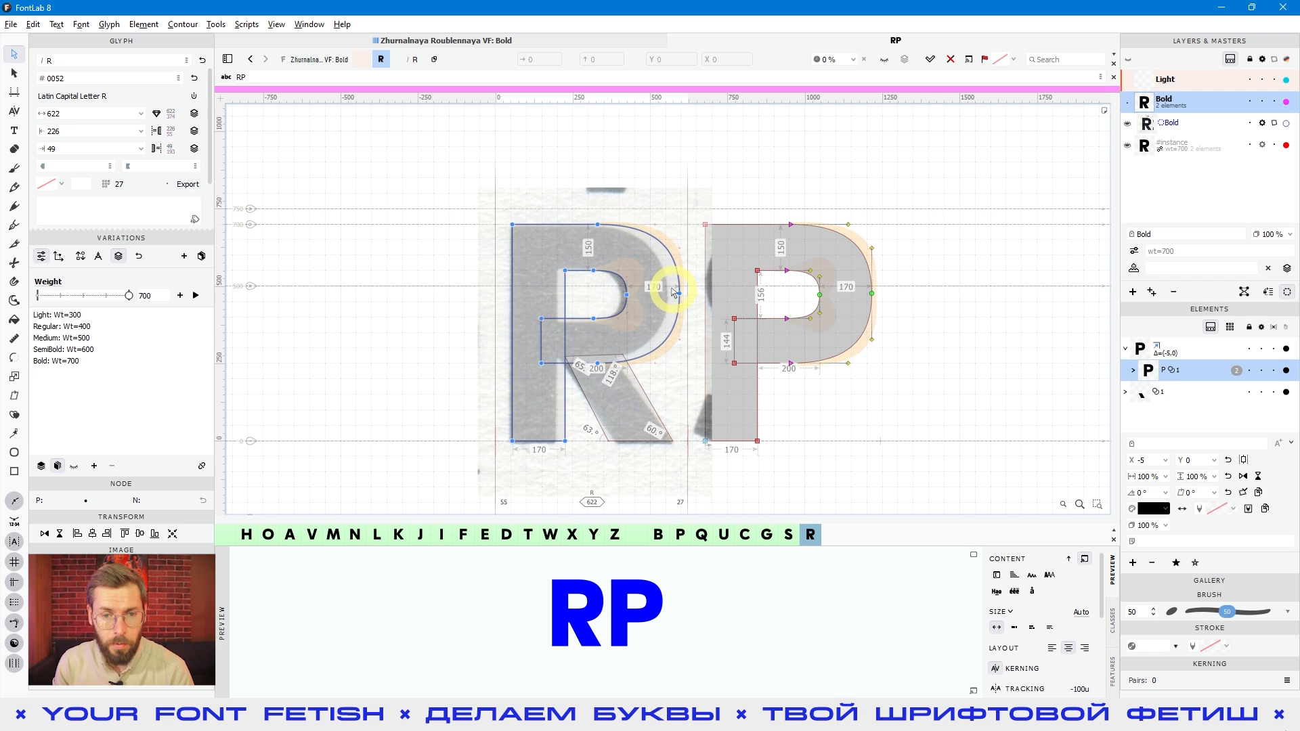
- Move the delta points at the two bottom corners of the R's stem up by 100 units
scroll(656, 285, "down", 1)
left_click(658, 271)
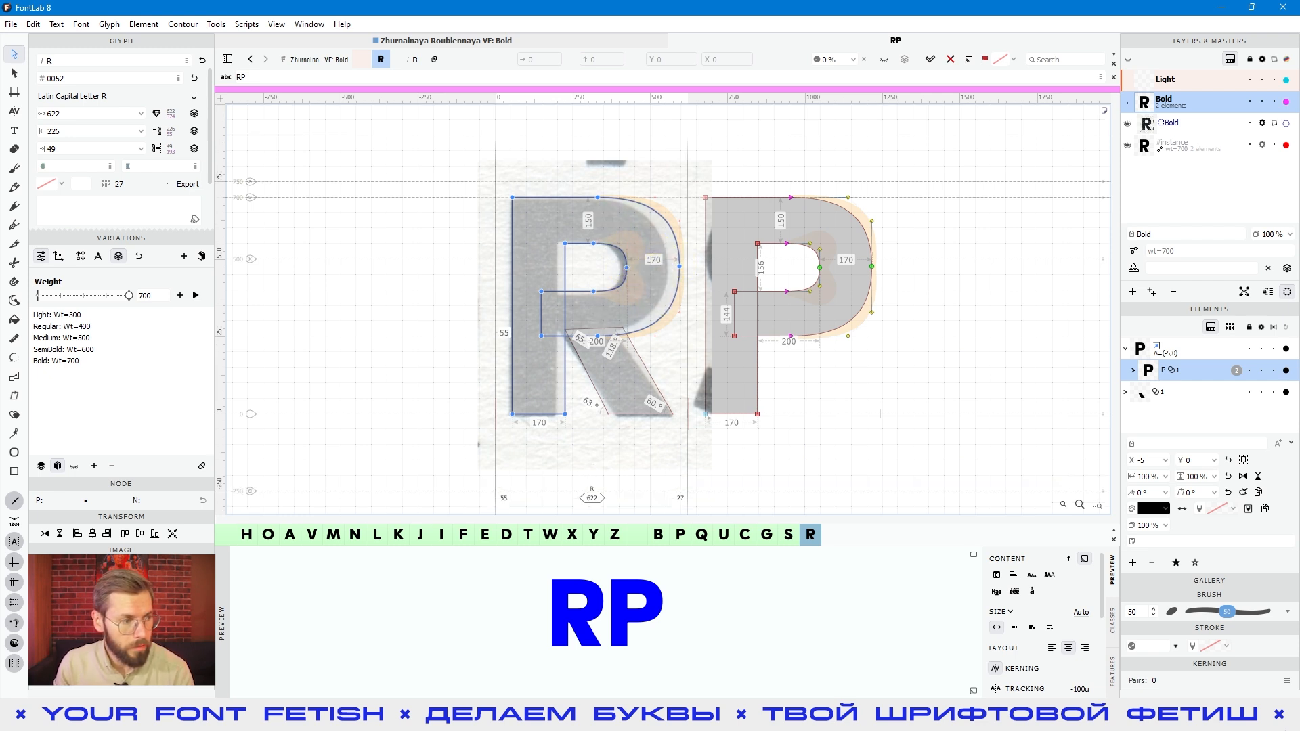
scroll(589, 363, "up", 2)
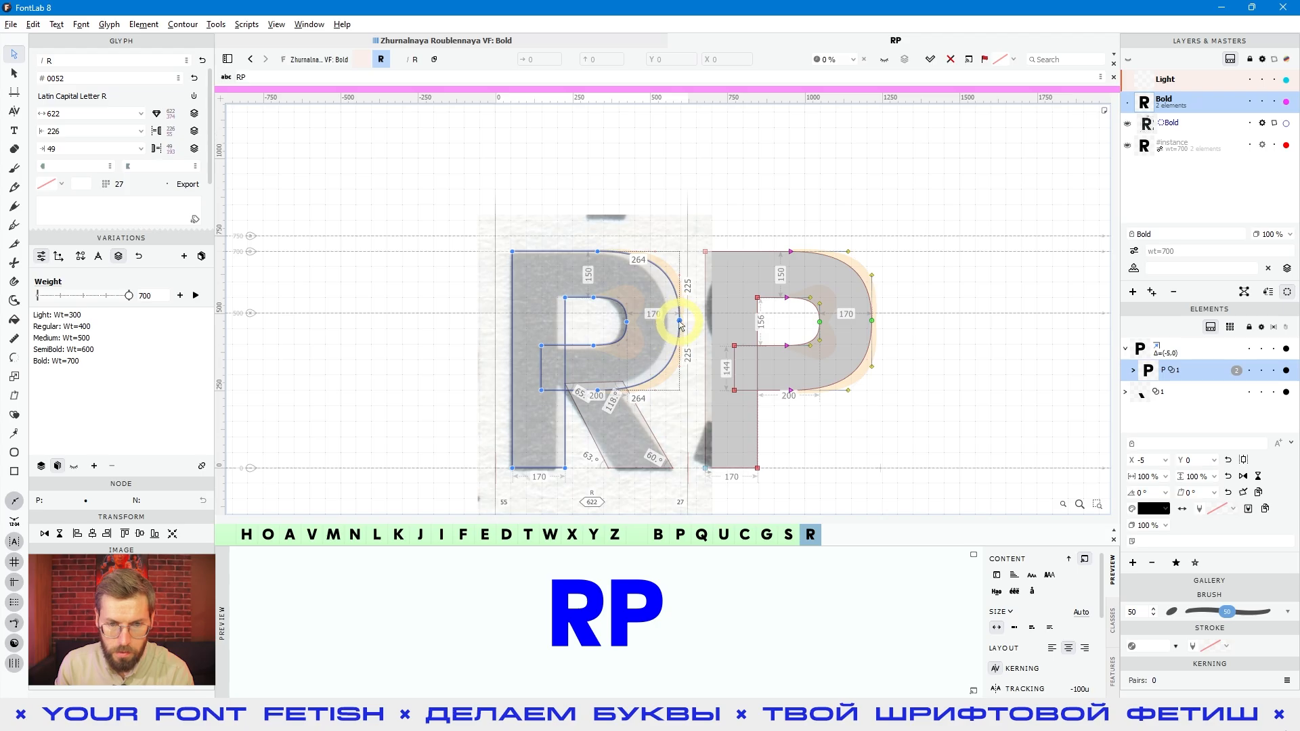
left_click_drag(464, 450, 595, 493)
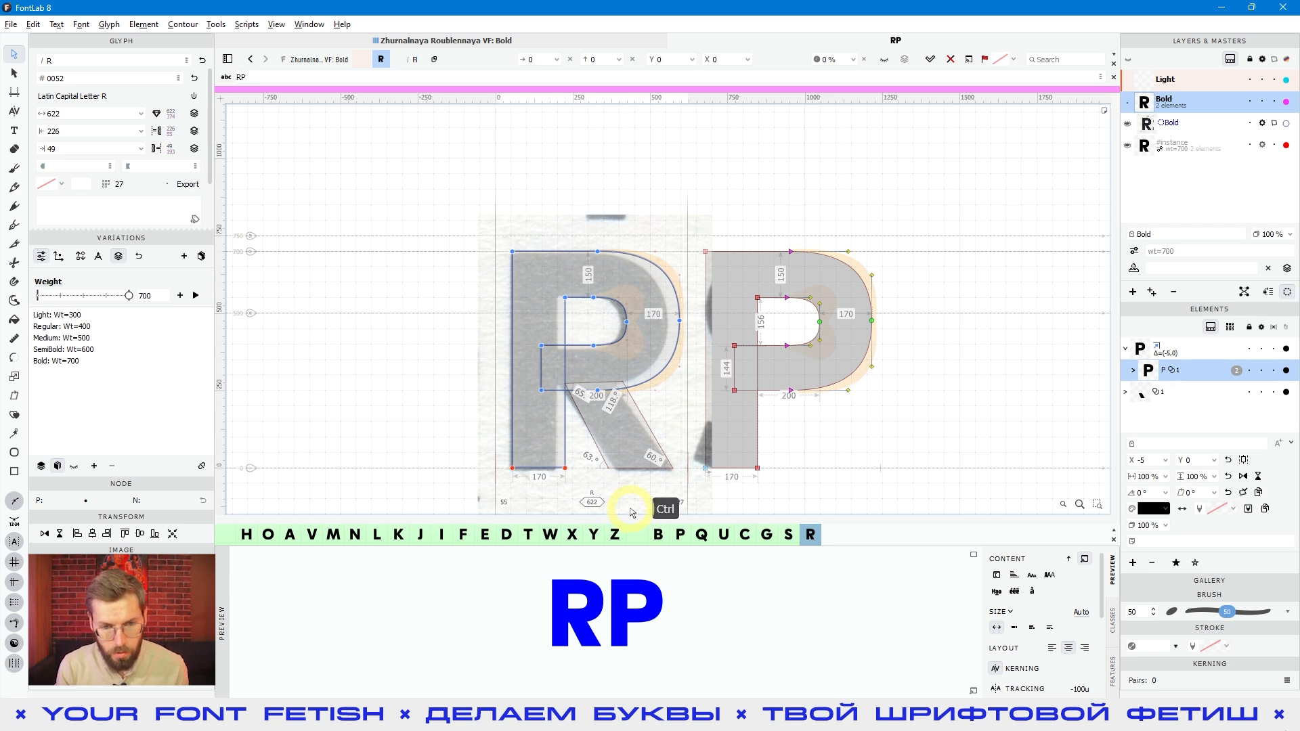
key("ctrl+Up")
key("ctrl+Up")
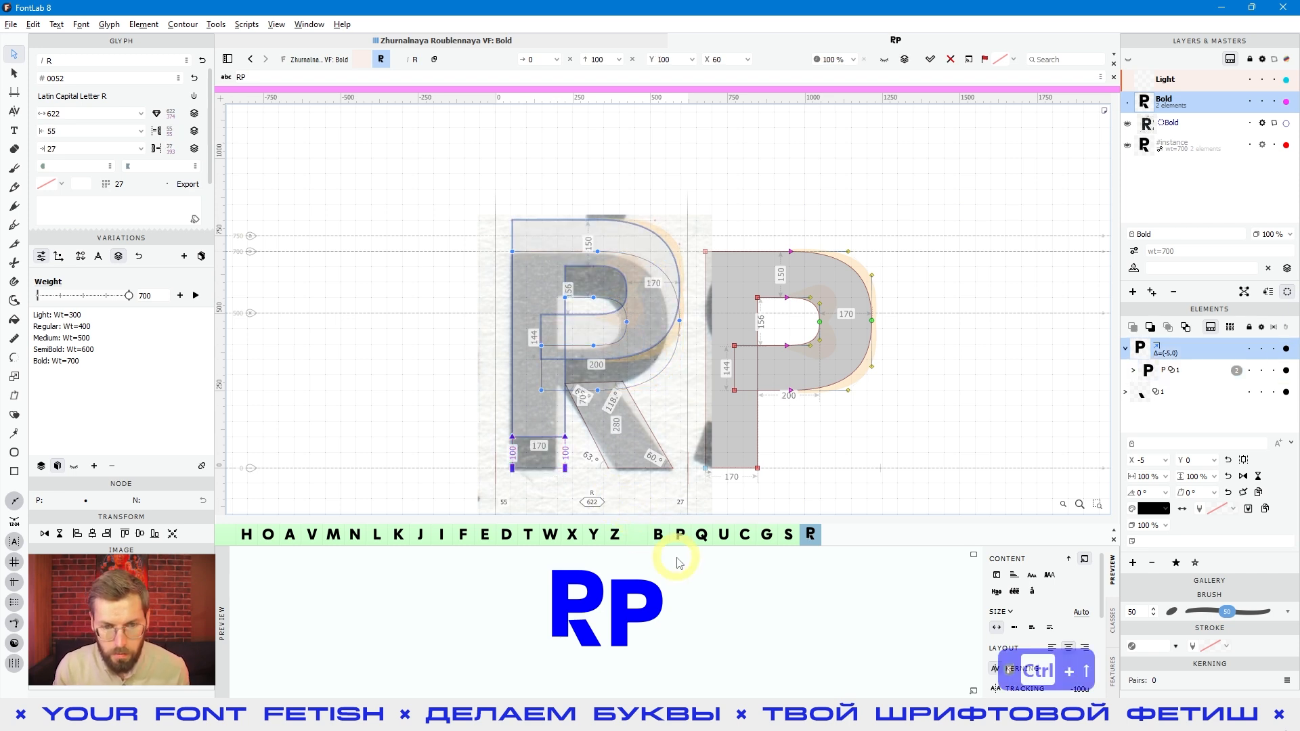
scroll(601, 476, "up", 3)
left_click(538, 465, "shift")
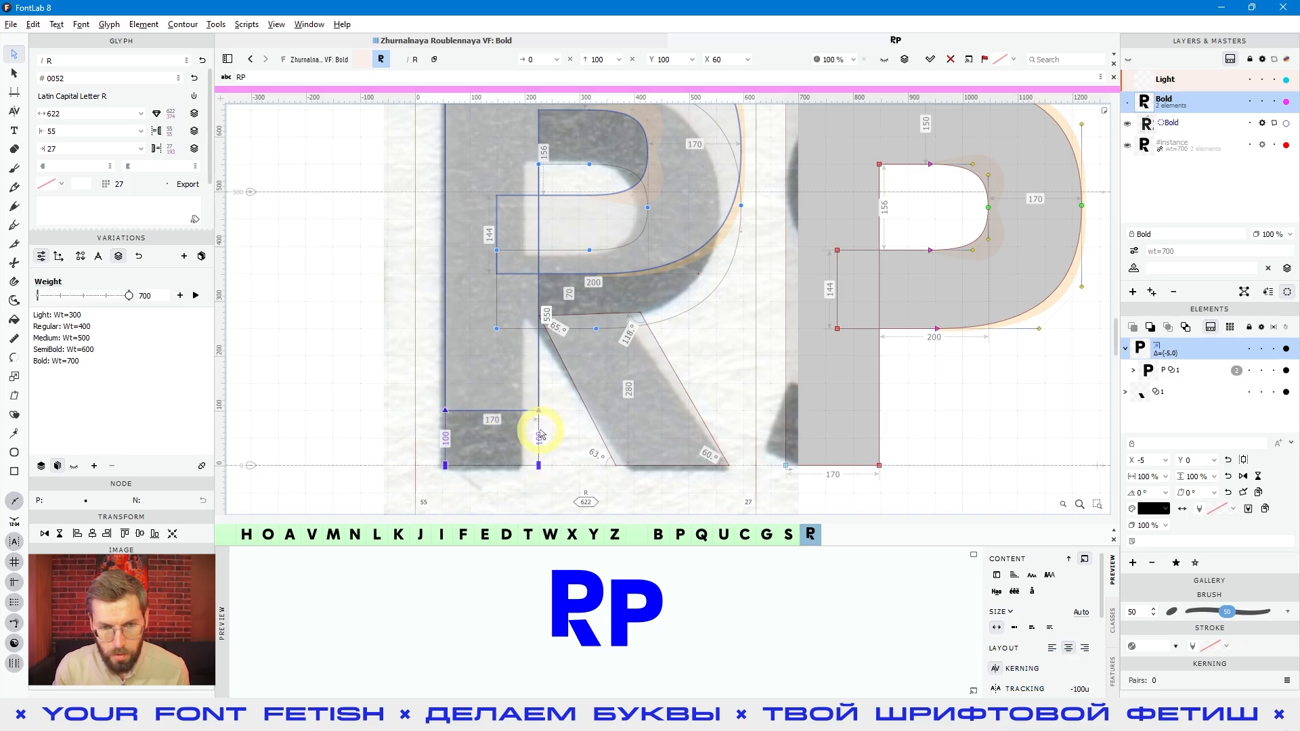
scroll(540, 463, "down", 3)
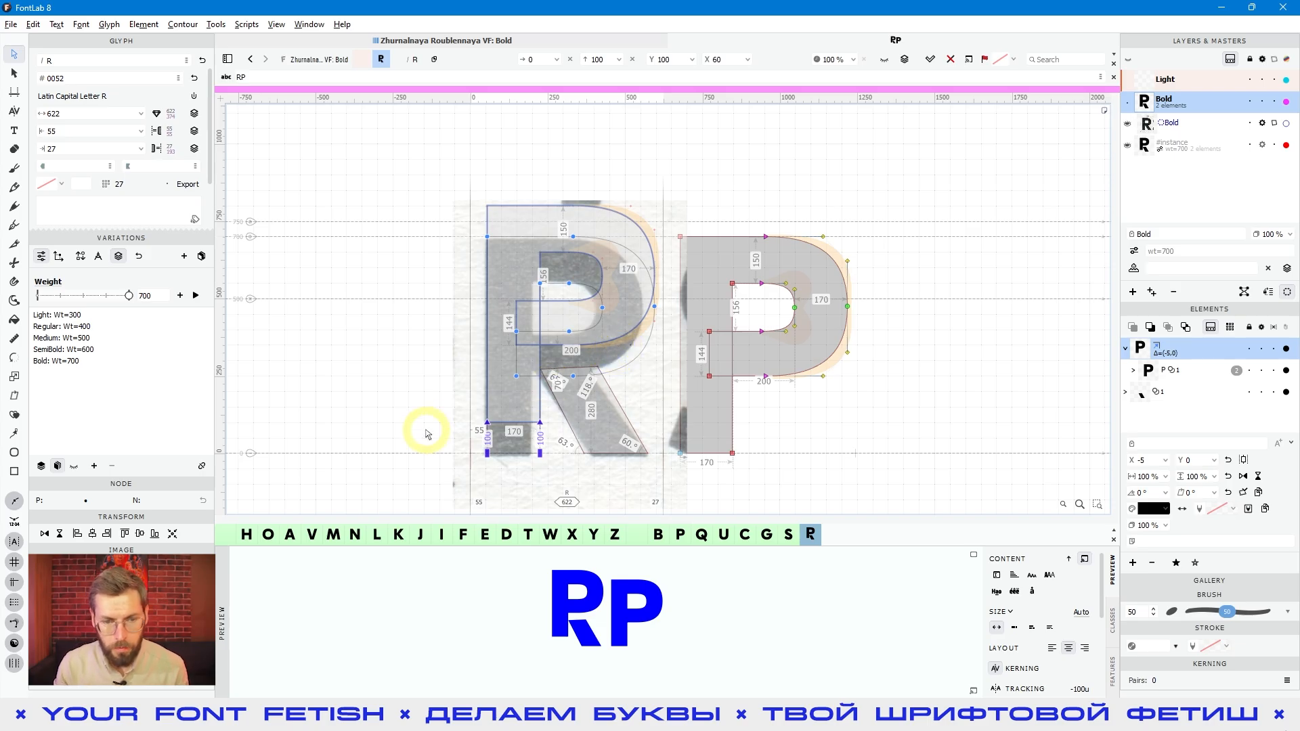
left_click_drag(433, 404, 571, 434)
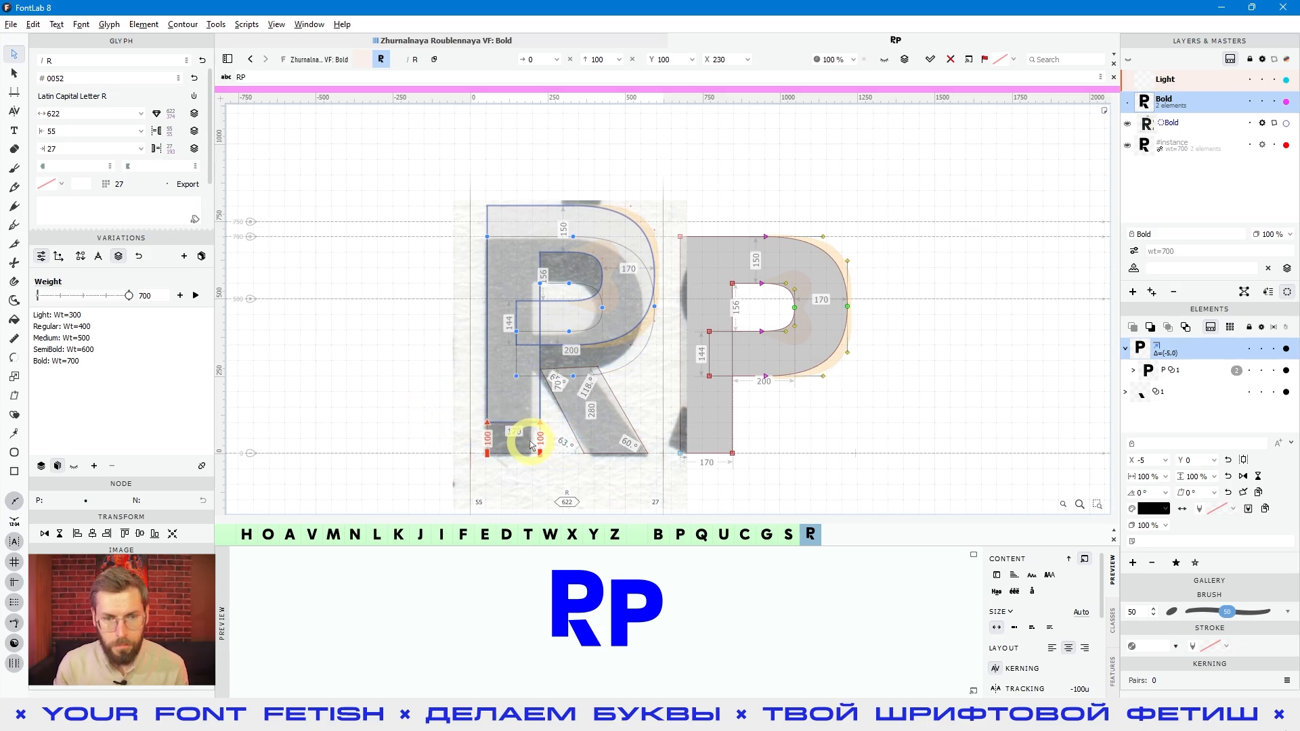
- Move the four delta points along the R's upper bowl and counter edges down by 50 units
scroll(541, 220, "up", 3)
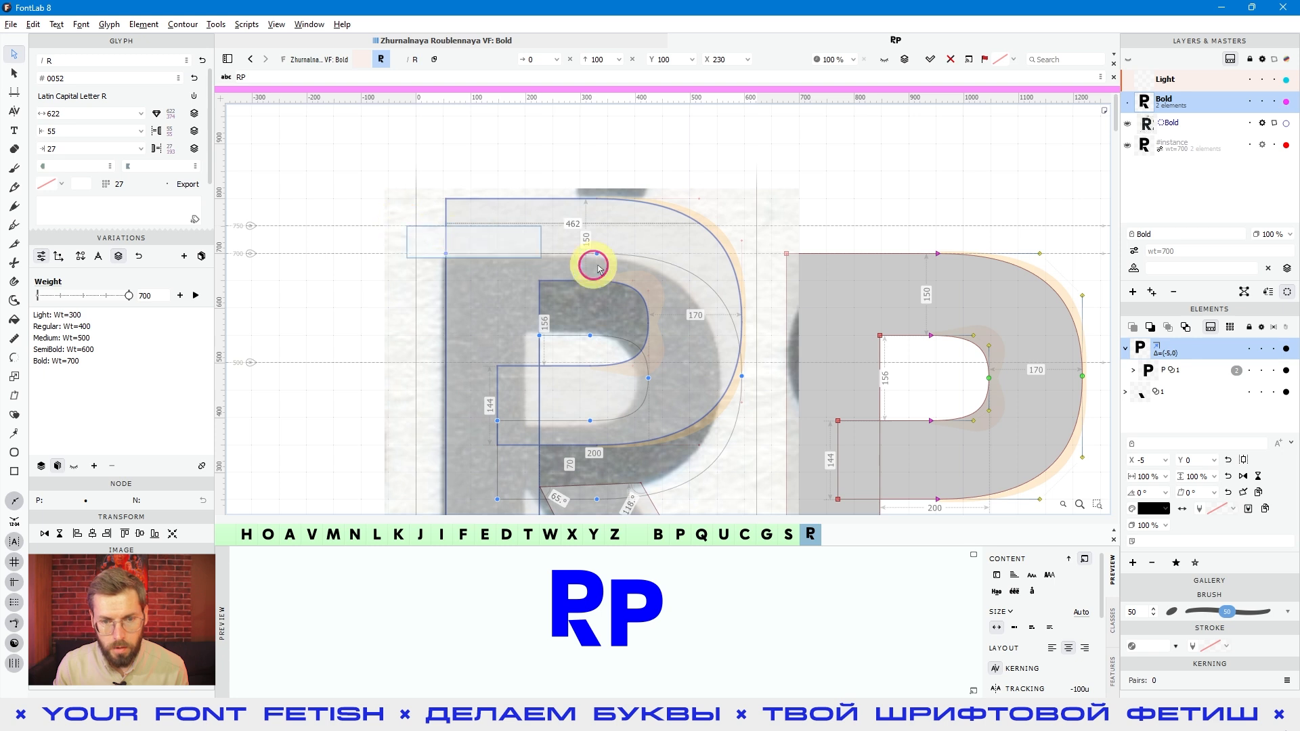
left_click_drag(608, 332, 595, 349)
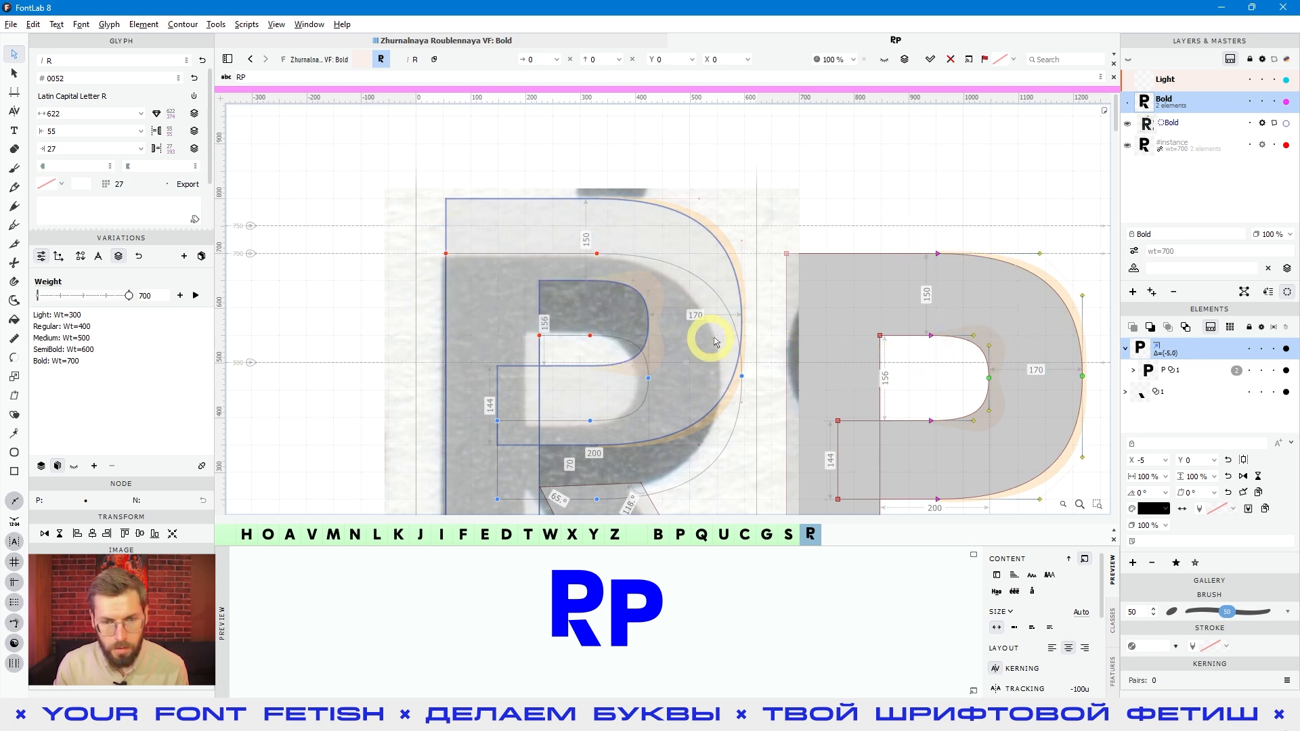
scroll(919, 171, "down", 2)
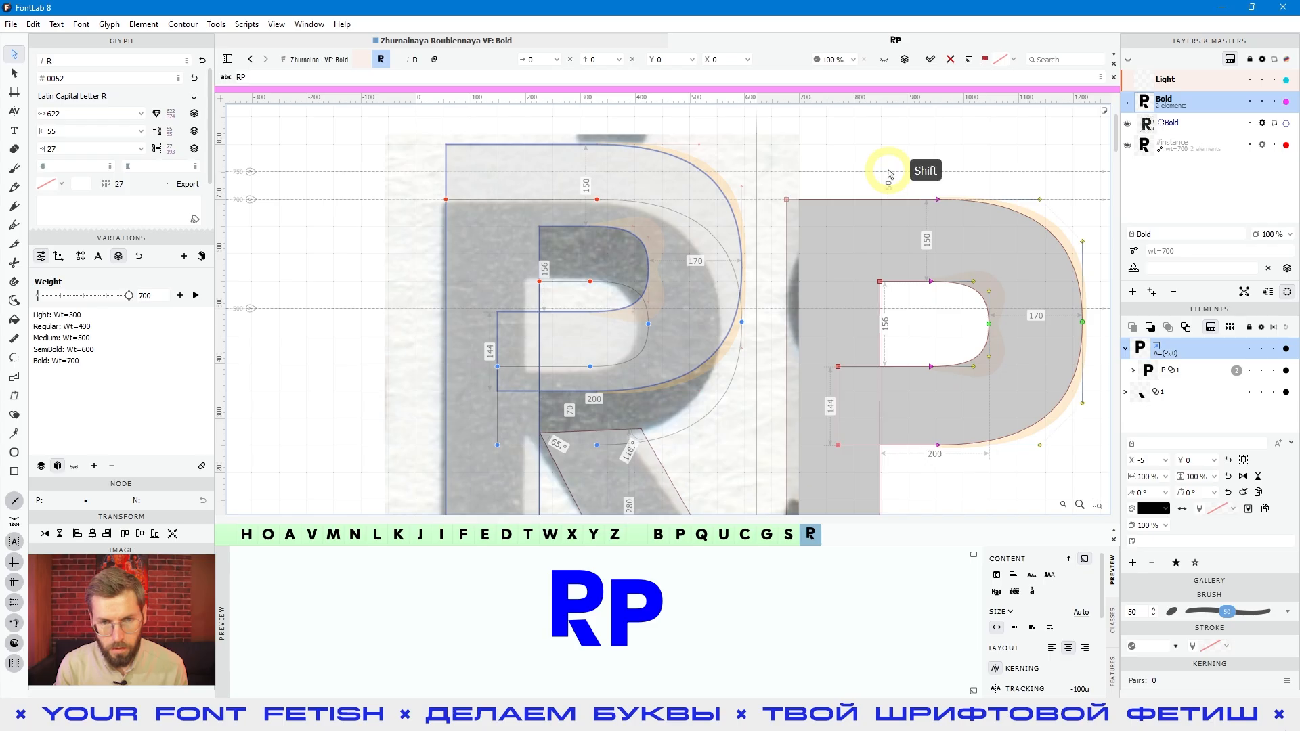
key("shift+Down")
key("shift+Down")
key("shift+Down")
key("shift+Down")
key("shift+Down")
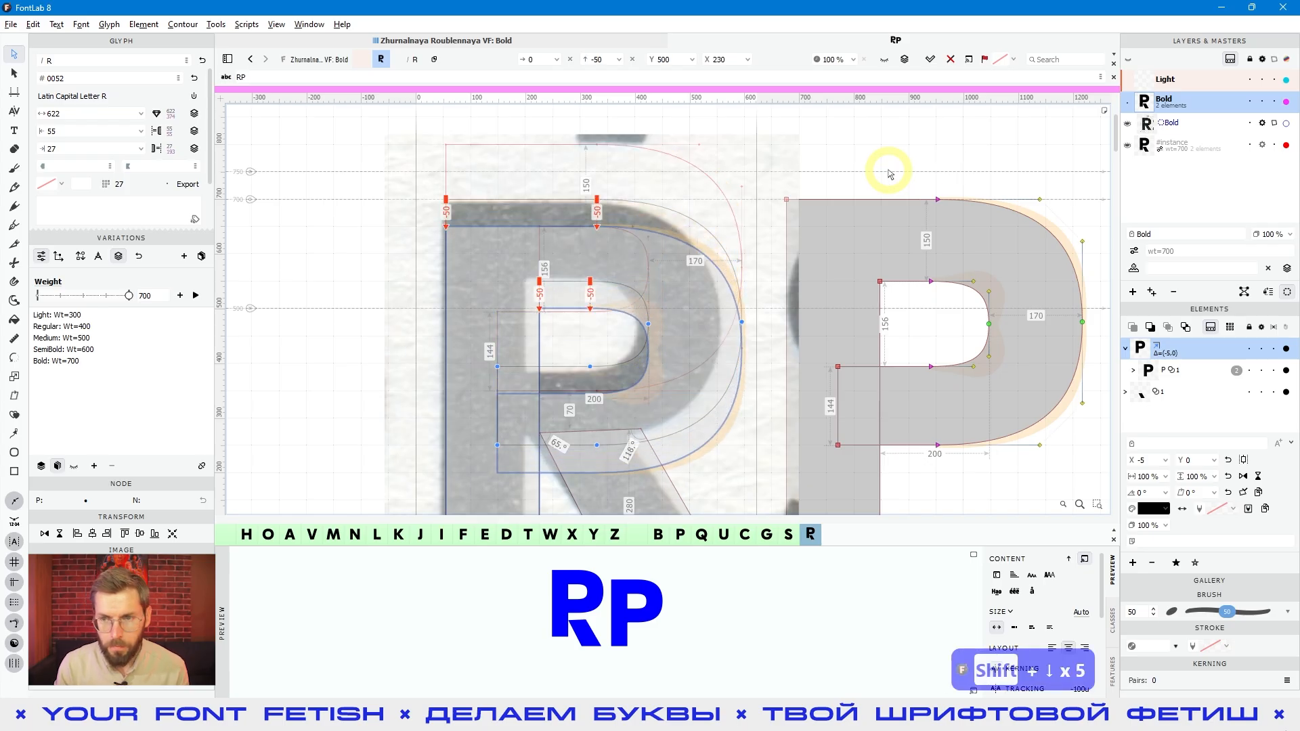
- Hide the scanned background layer and reduce the vertical delta of the R stem's two bottom corners to 50 units
left_click(1131, 122)
scroll(498, 296, "down", 3)
left_click(522, 369)
key("shift+Down")
key("shift+Down")
key("shift+Down")
key("shift+Down")
key("shift+Down")
scroll(582, 352, "up", 2)
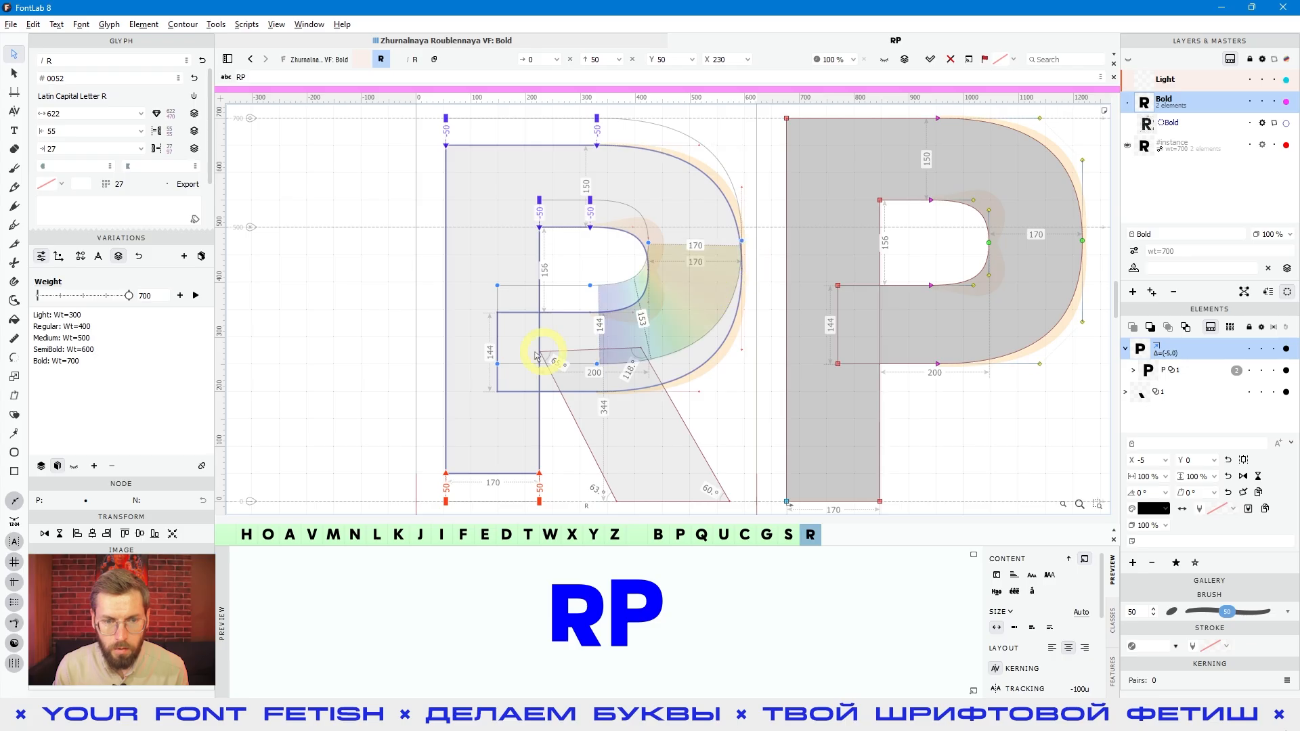
- Move the four delta points along the R's lower bowl and counter edges up by 50 units
left_click_drag(387, 269, 648, 375)
mouse_move(503, 299)
left_mouse_down()
mouse_move(488, 281)
mouse_move(640, 375)
left_mouse_up()
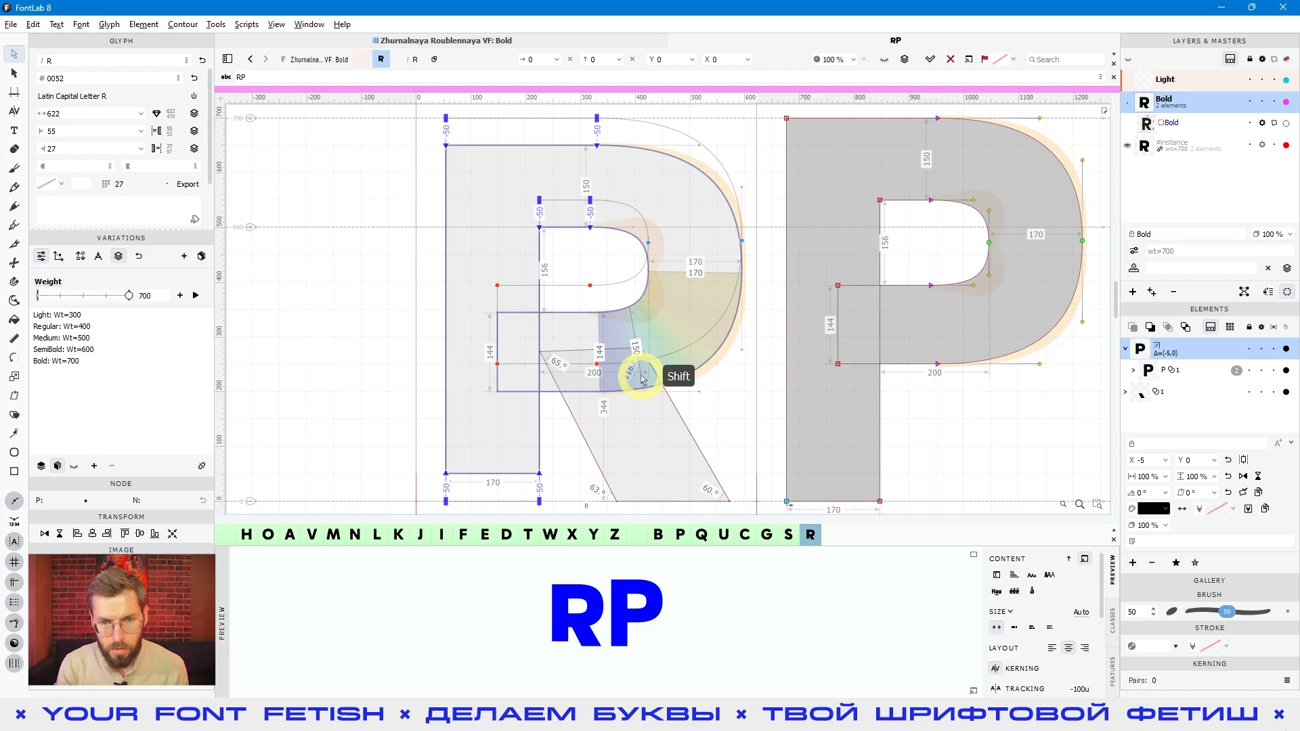
key("shift+Up")
key("shift+Up")
key("shift+Up")
key("shift+Up")
key("shift+Up")
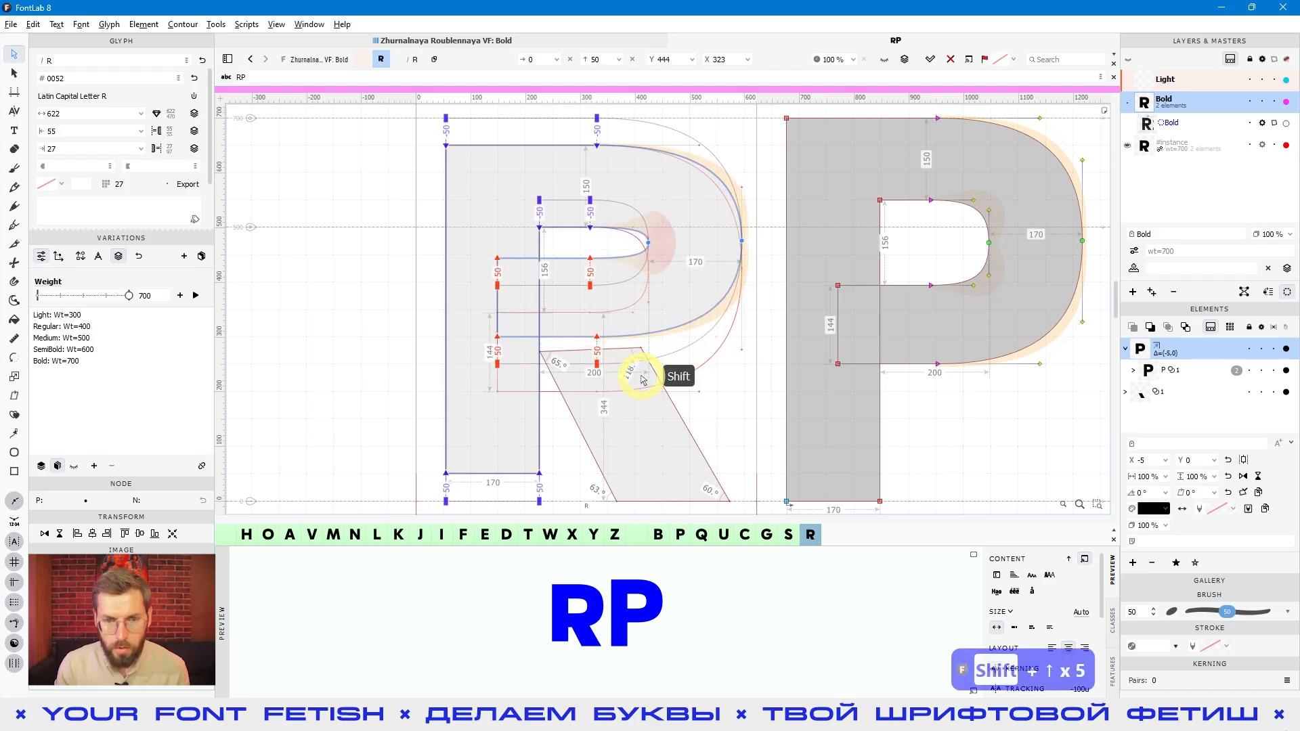
- Examine the squeezed counter of the R up close and compare the filled R and P shapes
scroll(677, 231, "up", 5)
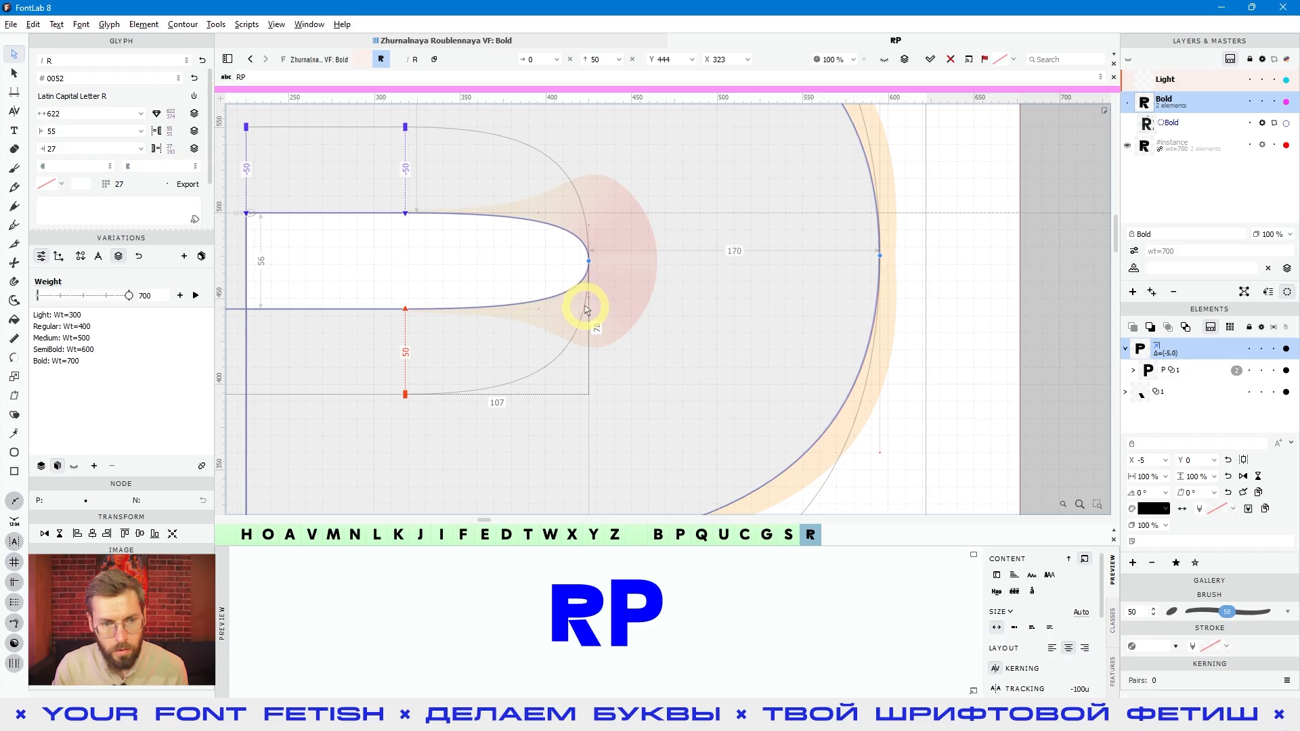
key("space")
left_click_drag(454, 266, 629, 279)
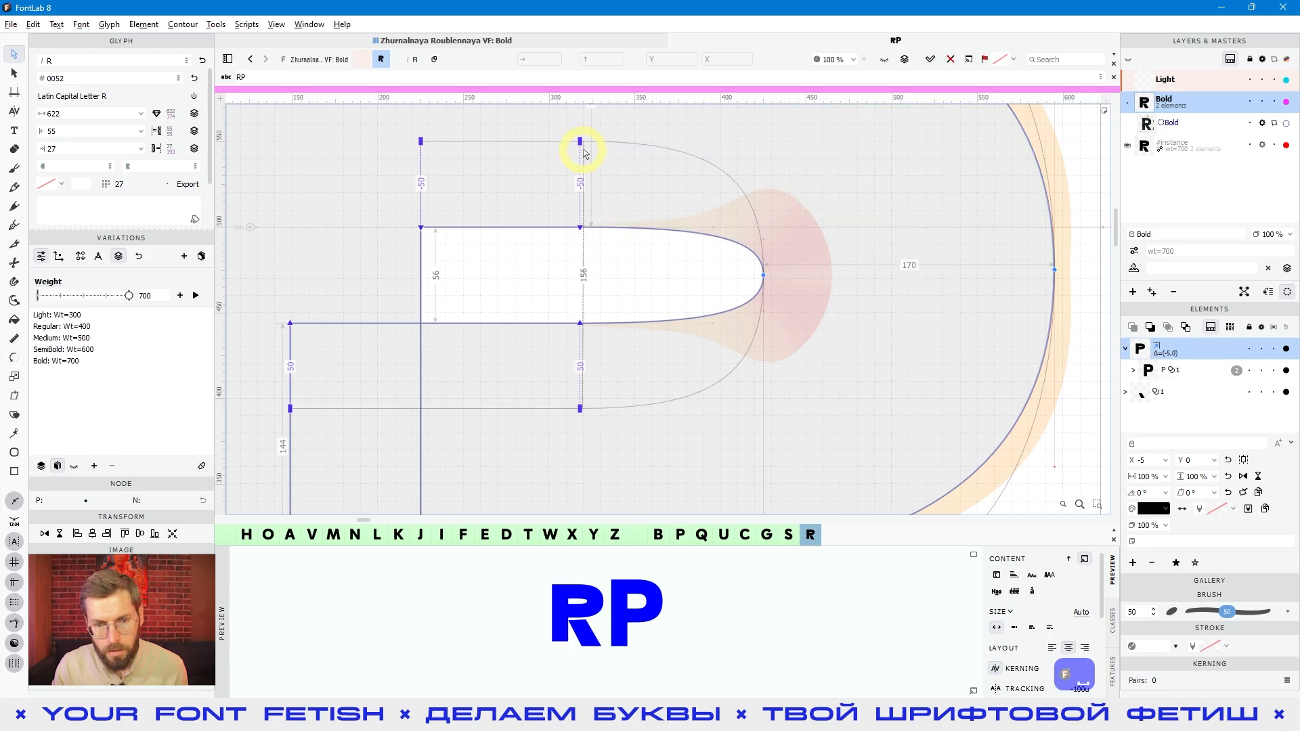
scroll(618, 351, "down", 6, "alt")
key("space")
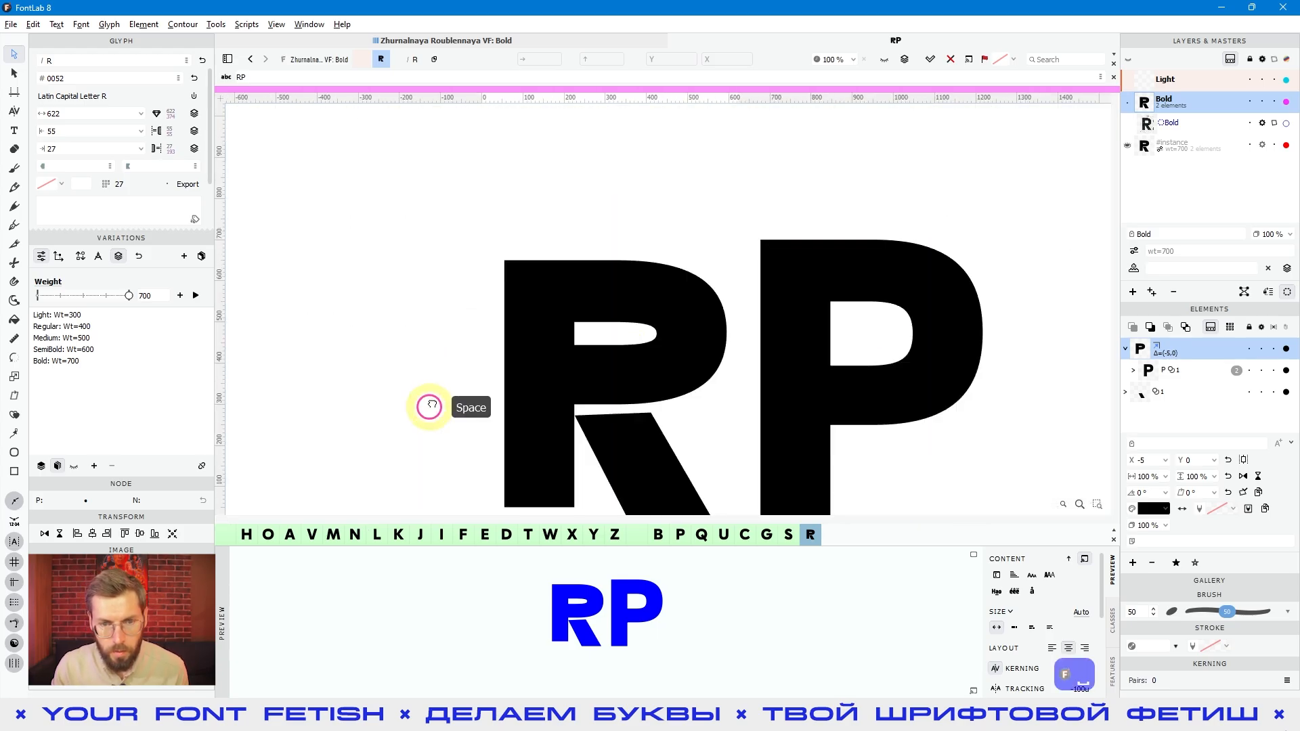
left_click_drag(429, 406, 436, 319)
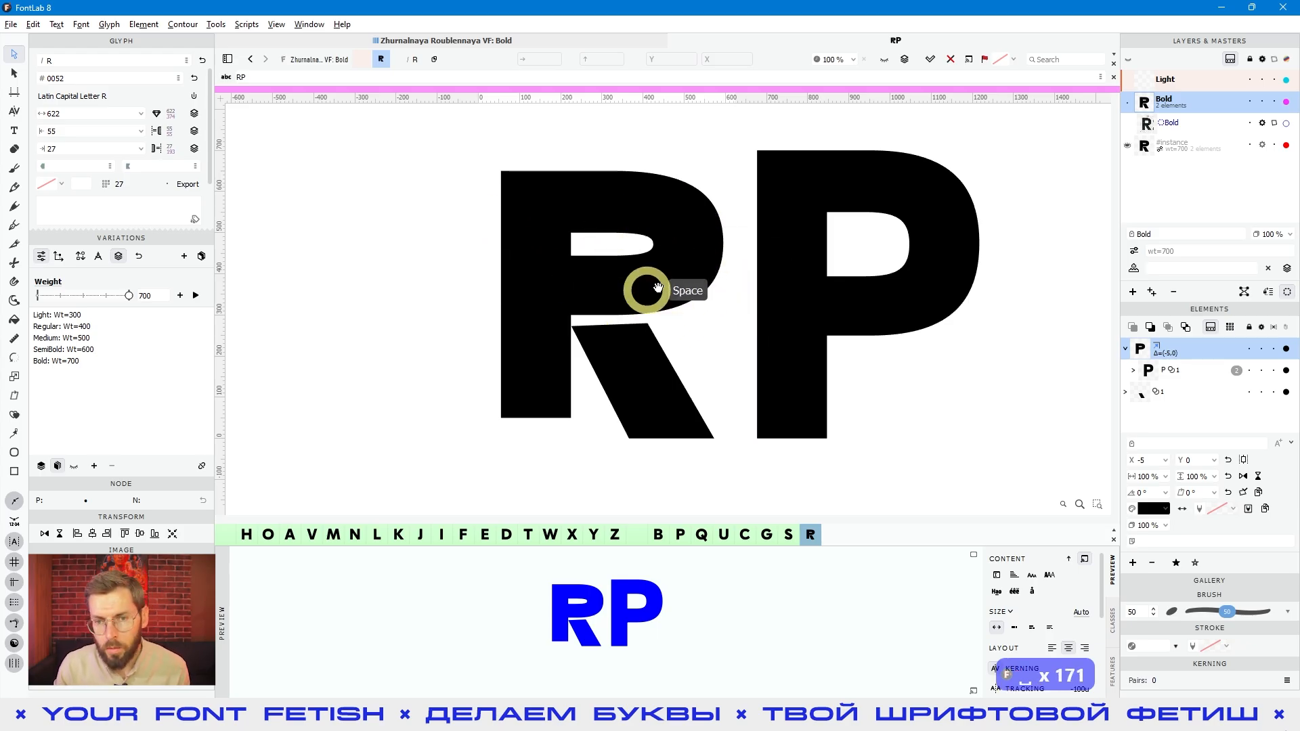
- Try raising the P's upper bowl and counter nodes by 40 units, the inner node to Y 590, to test the link
left_click(795, 248)
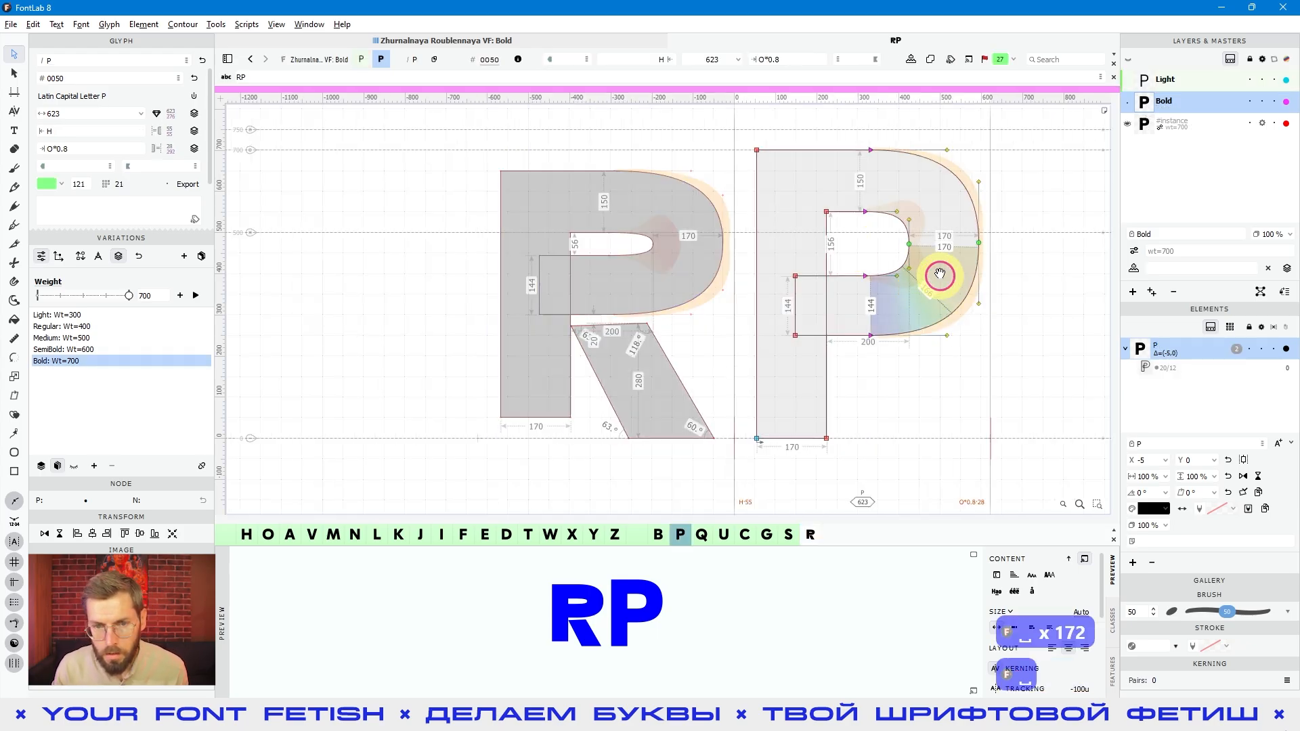
key("space")
left_click_drag(804, 169, 843, 268)
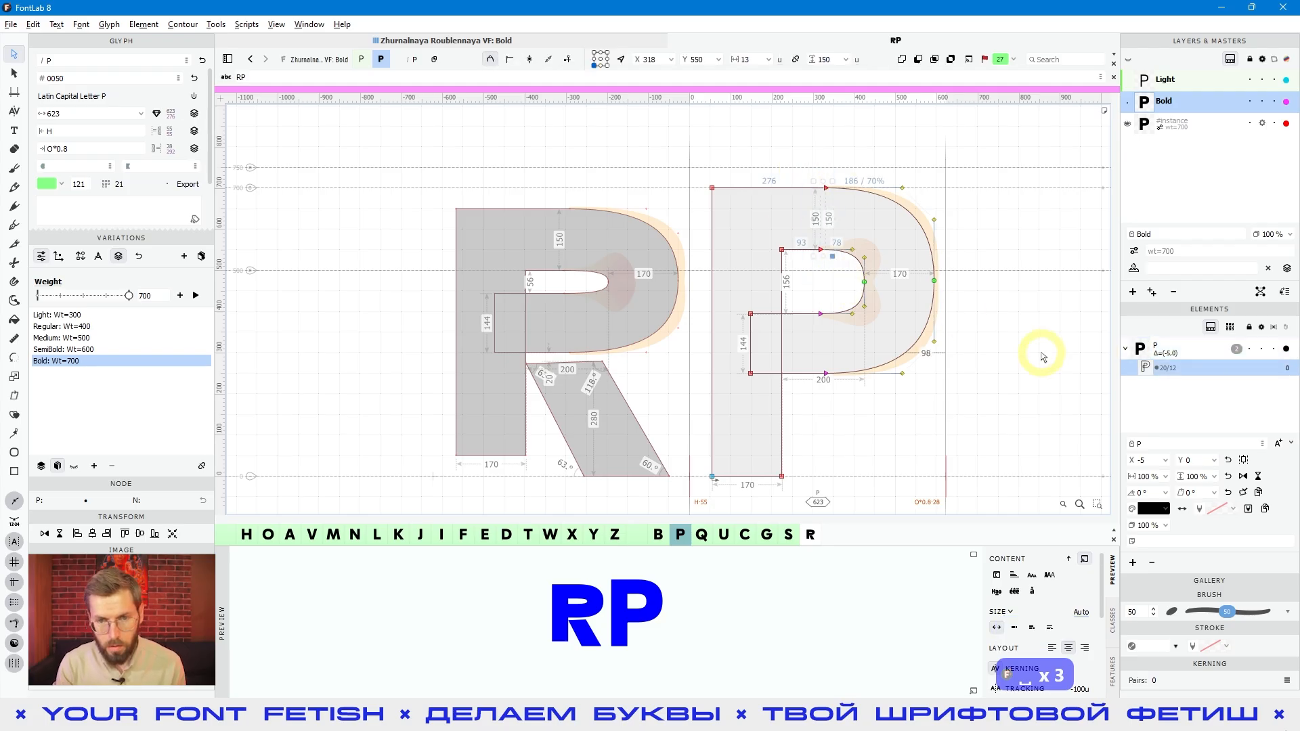
key("shift+Up")
key("shift+Up")
key("shift+Up")
key("shift+Up")
key("shift+Up")
key("shift+Down")
key("shift+Down")
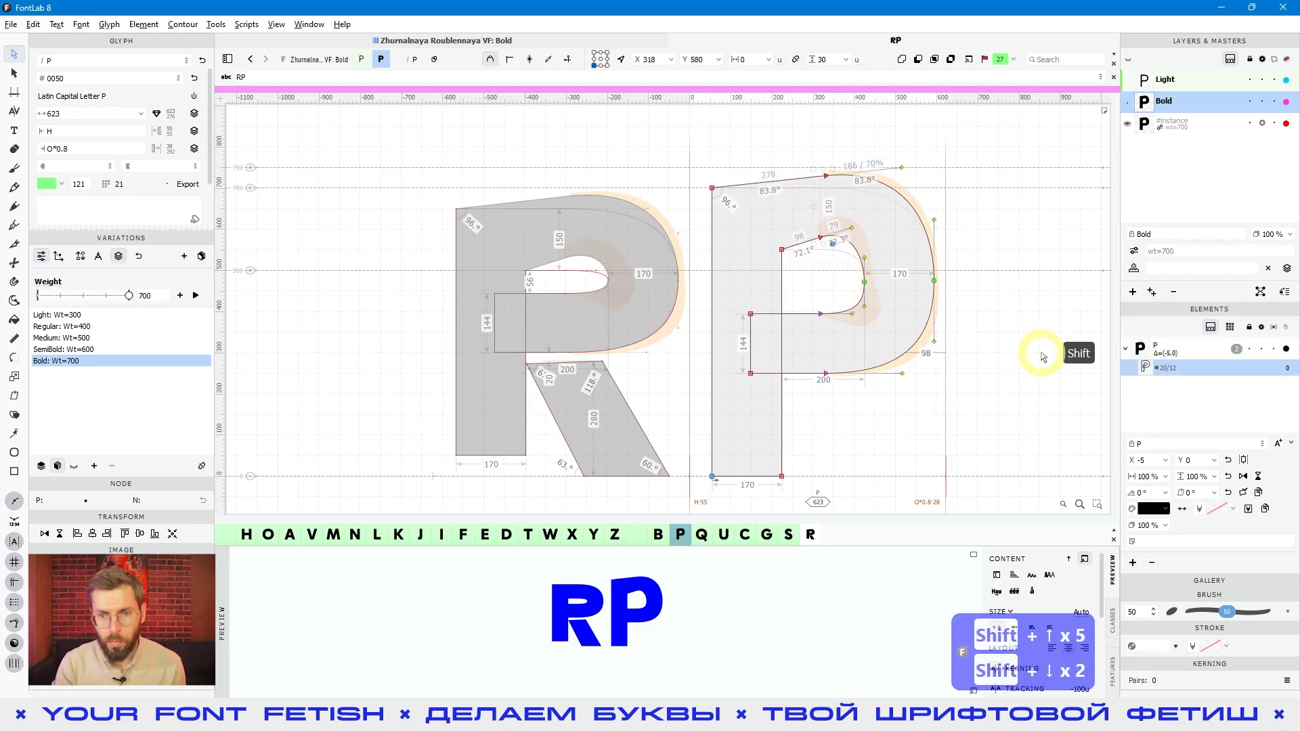
key("shift+Up")
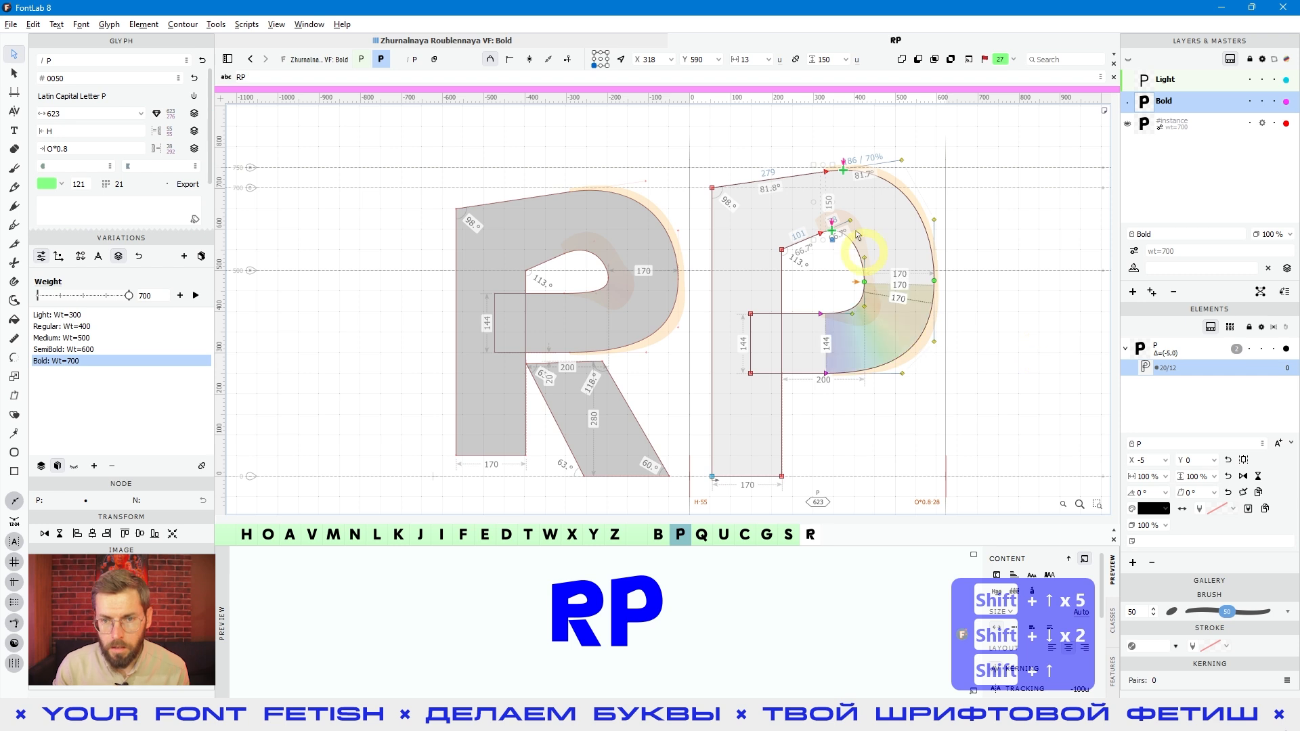
- Return to the R and examine how its delta points follow the changed P
double_click(493, 397)
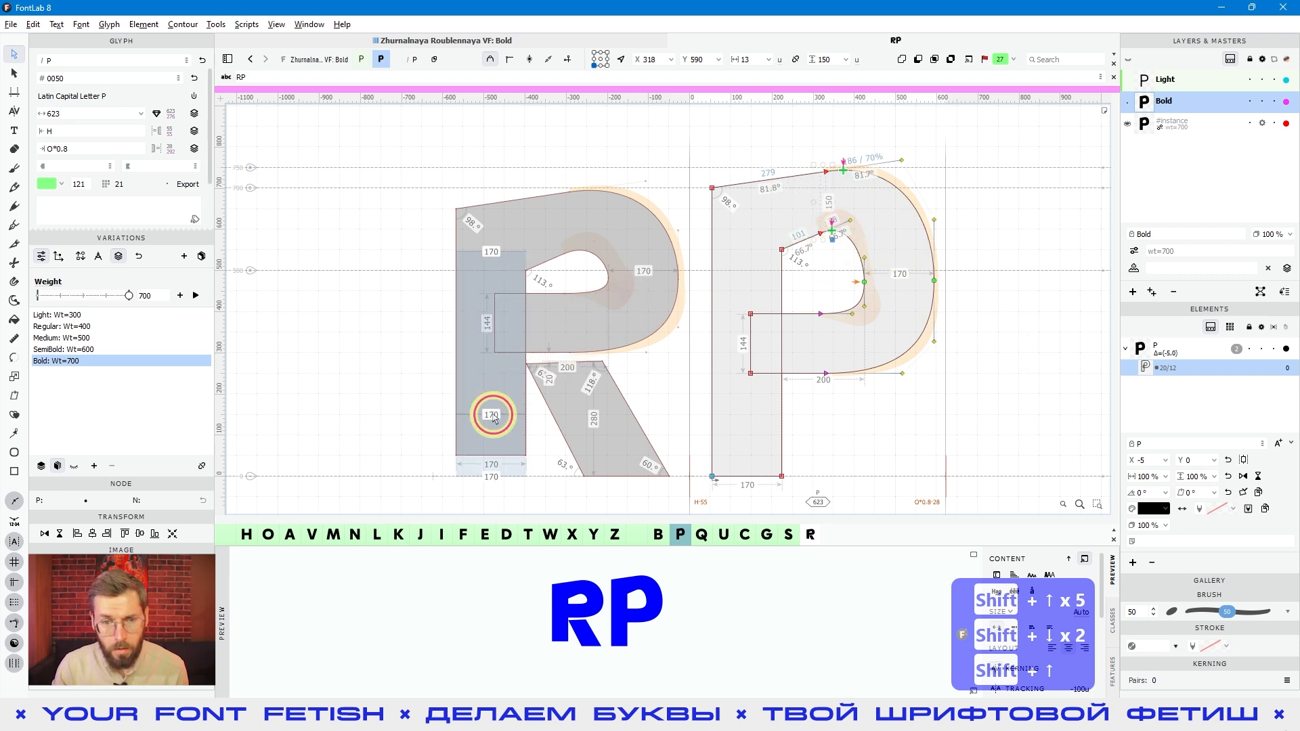
left_click(478, 289)
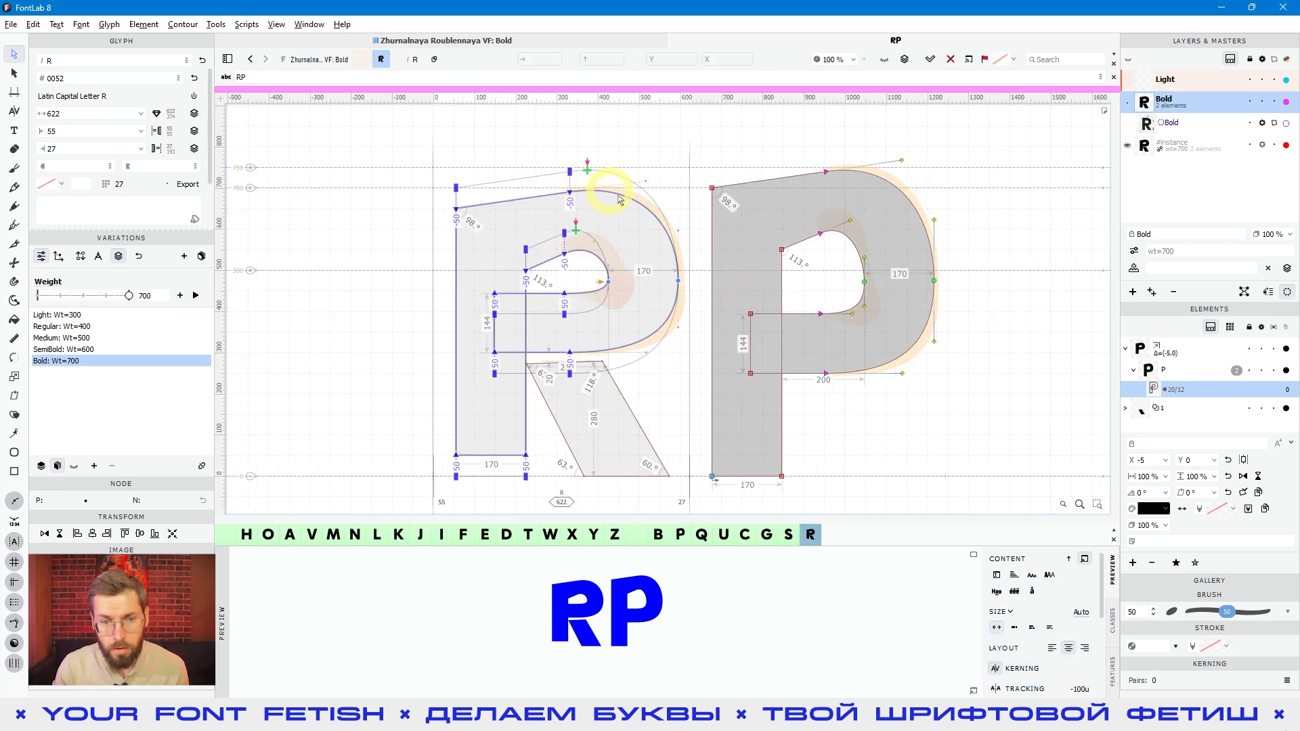
key("space")
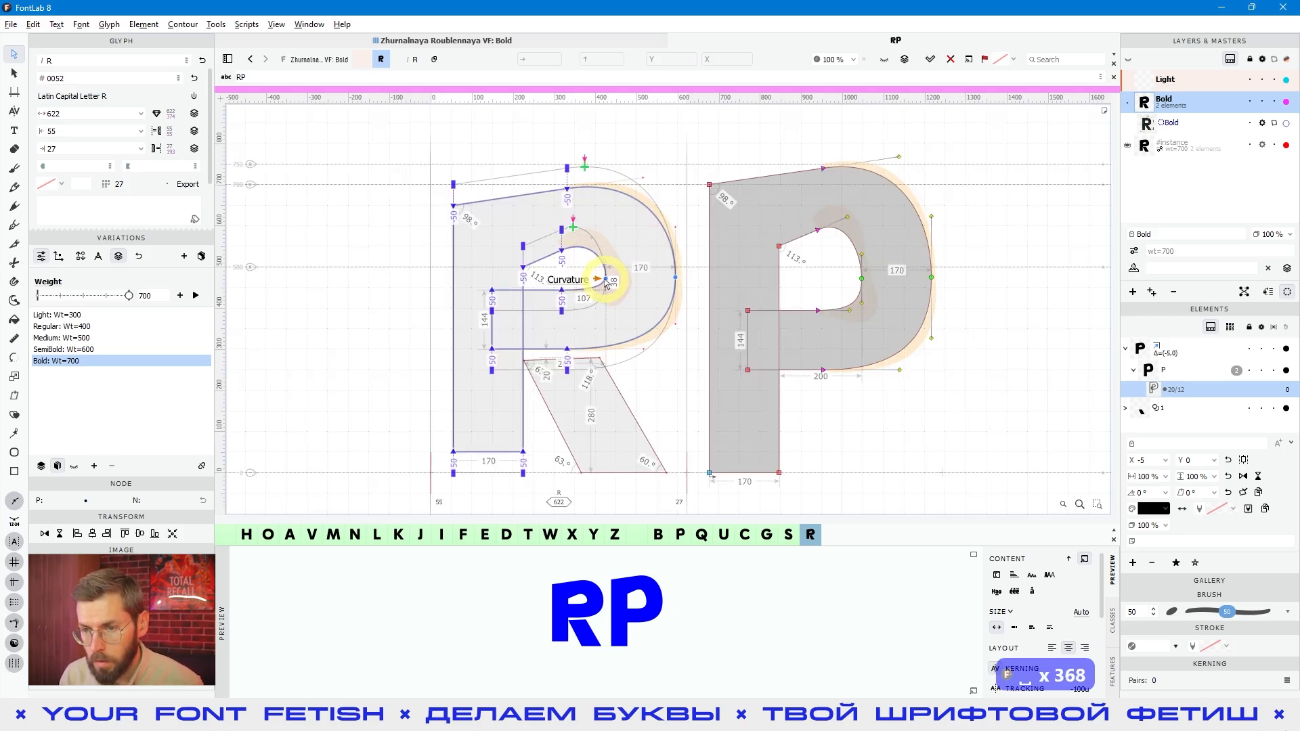
left_click_drag(606, 281, 610, 284)
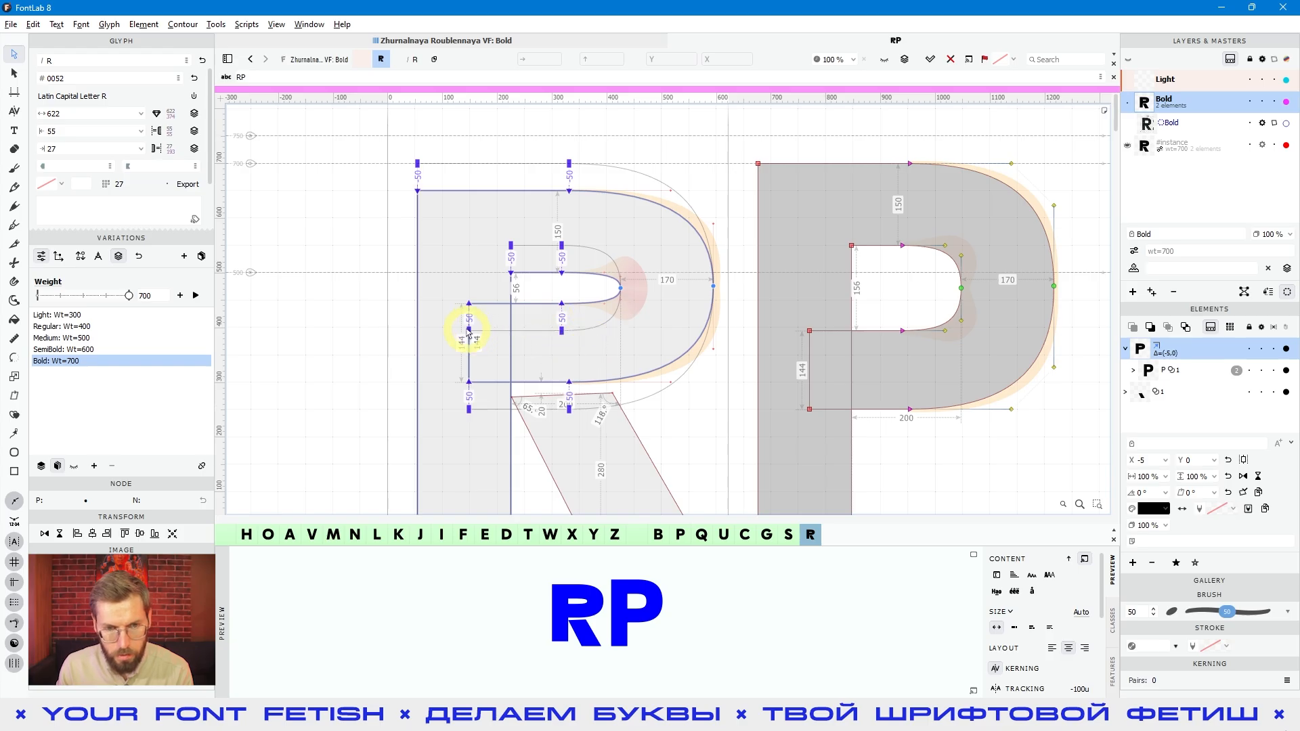
- Try moving the right delta point of the R's lower counter edge 80 units to the right, to X 403
left_click(565, 330)
left_click_drag(579, 324, 580, 323)
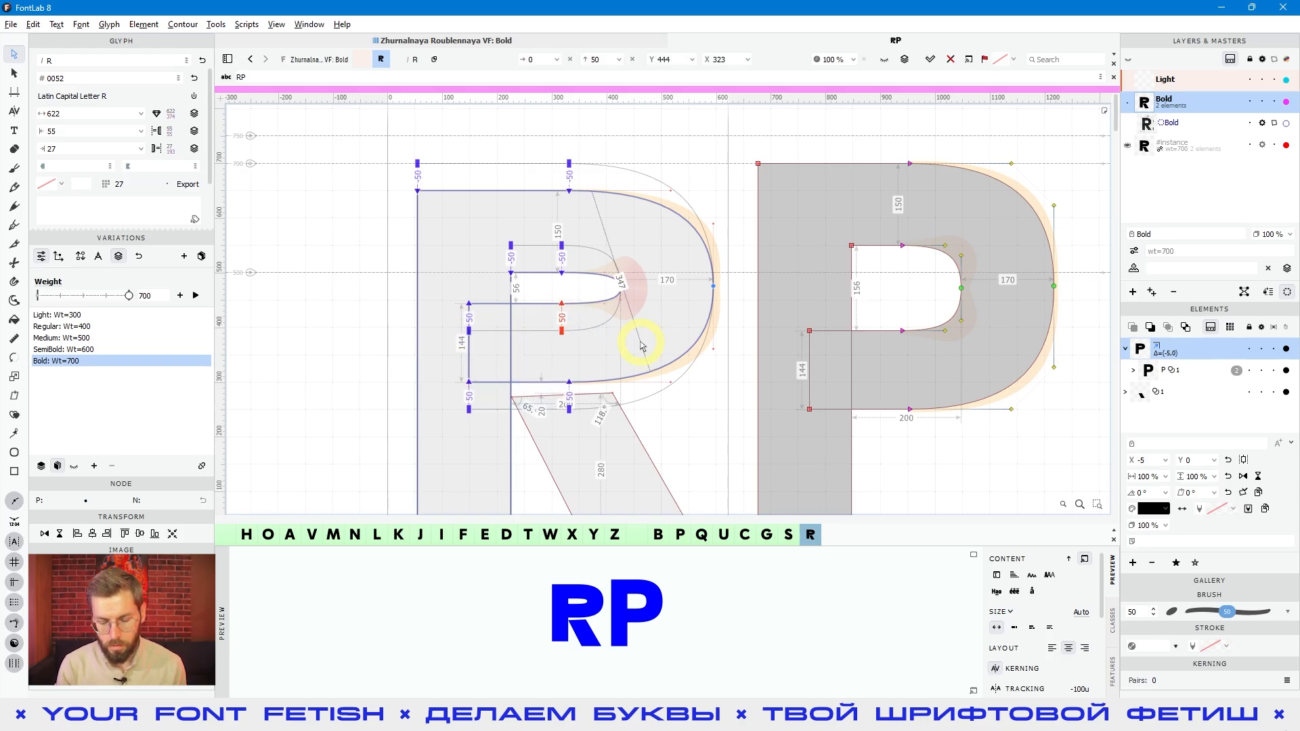
key("shift+Right")
key("shift+Right")
key("shift+Right")
key("shift+Right")
key("shift+Right")
key("shift+Right")
key("shift+Right")
key("shift+Right")
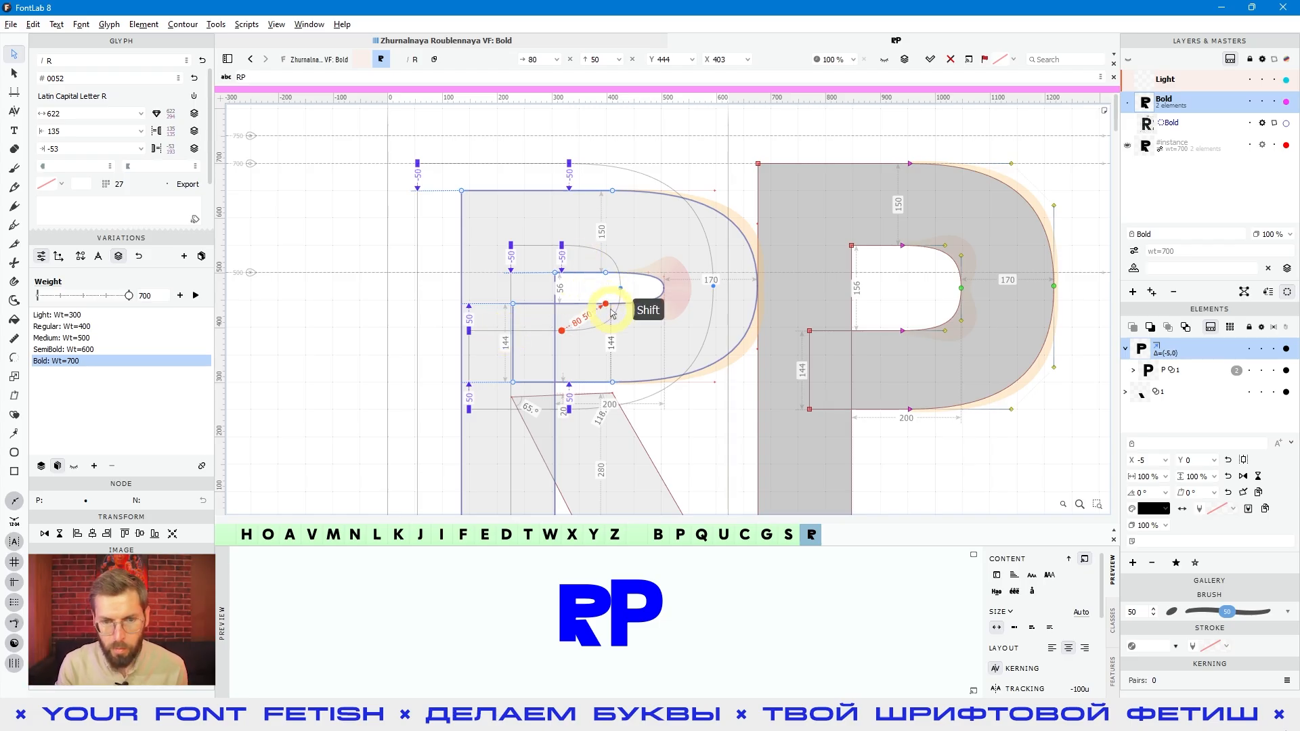
- Try shifting the same counter delta point down and up, ending at a vertical delta of 70, Y 464
key("shift+Down")
key("shift+Down")
key("shift+Down")
key("shift+Down")
key("shift+Down")
key("shift+Up")
key("shift+Up")
key("shift+Up")
key("shift+Up")
key("shift+Up")
key("shift+Up")
key("shift+Up")
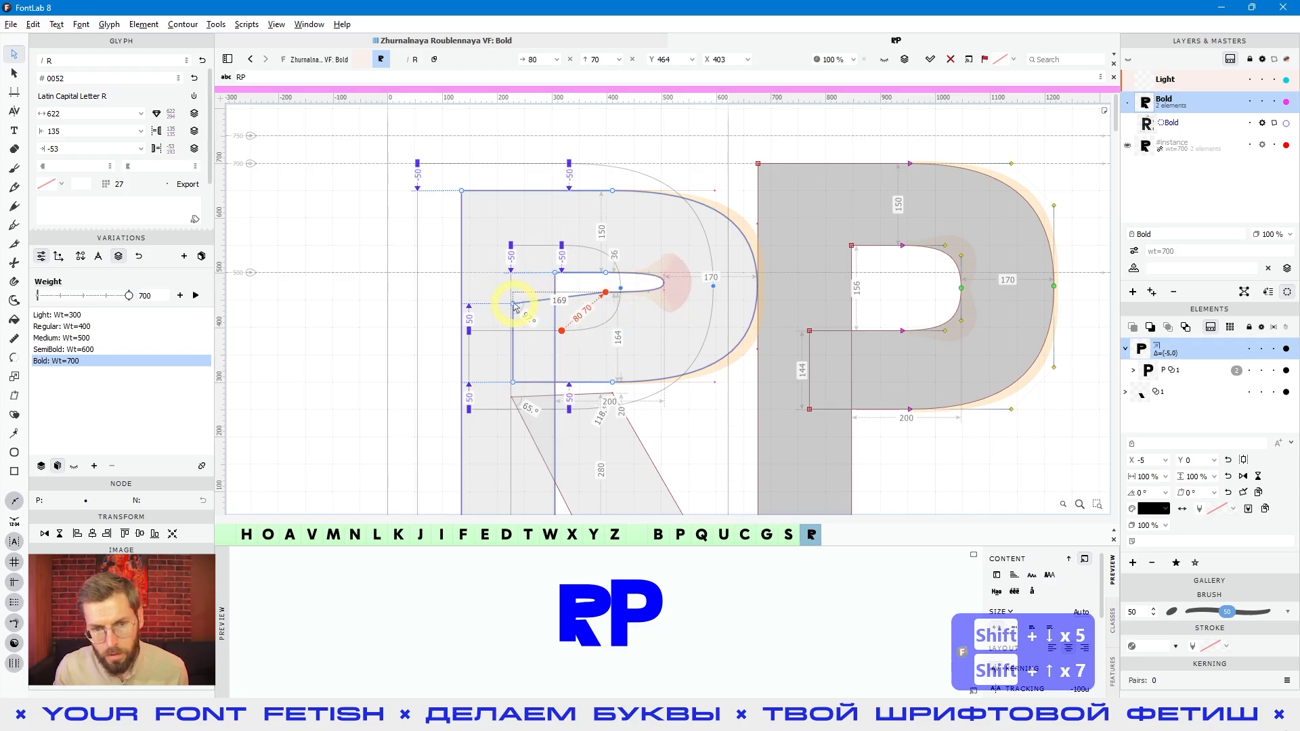
- Undo the last horizontal and vertical moves of the counter's delta point
left_click(613, 350)
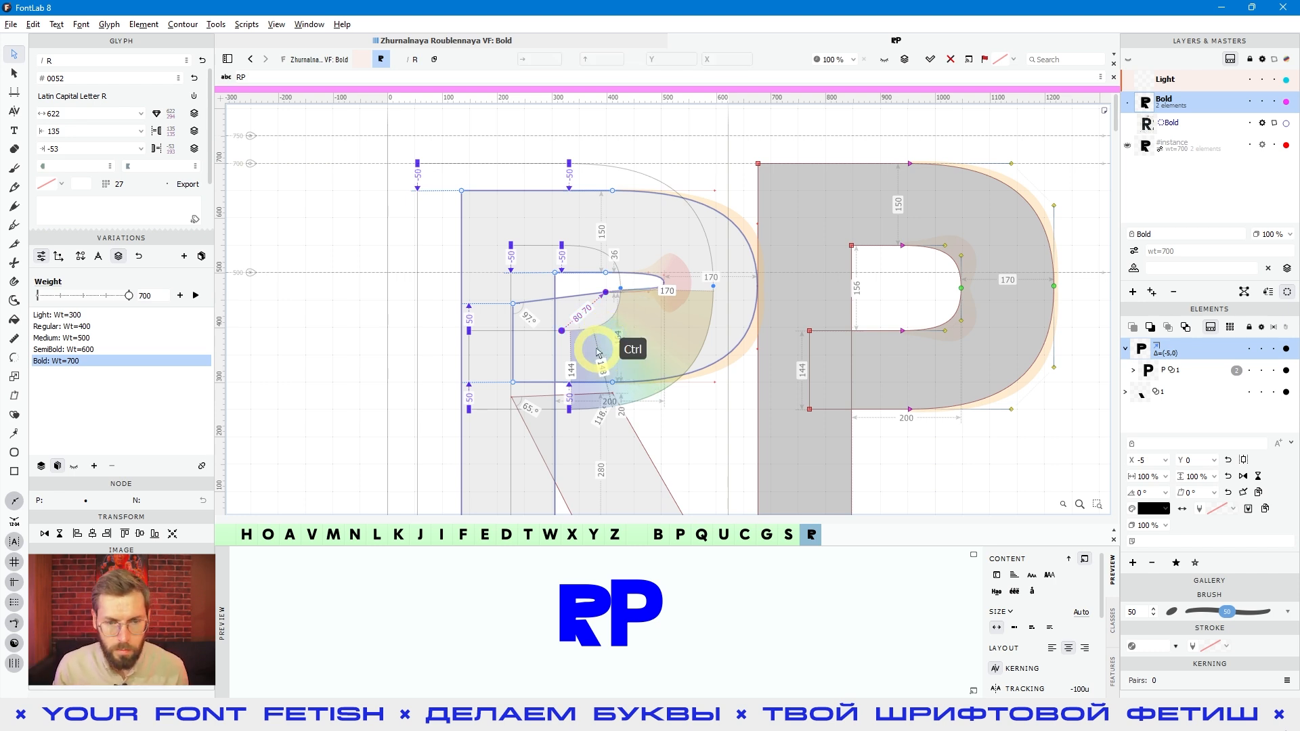
key("ctrl+z")
key("ctrl+z")
- Move both delta points of the R's lower counter edge down by 50 units, bringing their vertical delta to 0
left_click_drag(449, 301, 601, 351)
key("shift+Down")
key("shift+Down")
key("shift+Down")
key("shift+Down")
key("shift+Down")
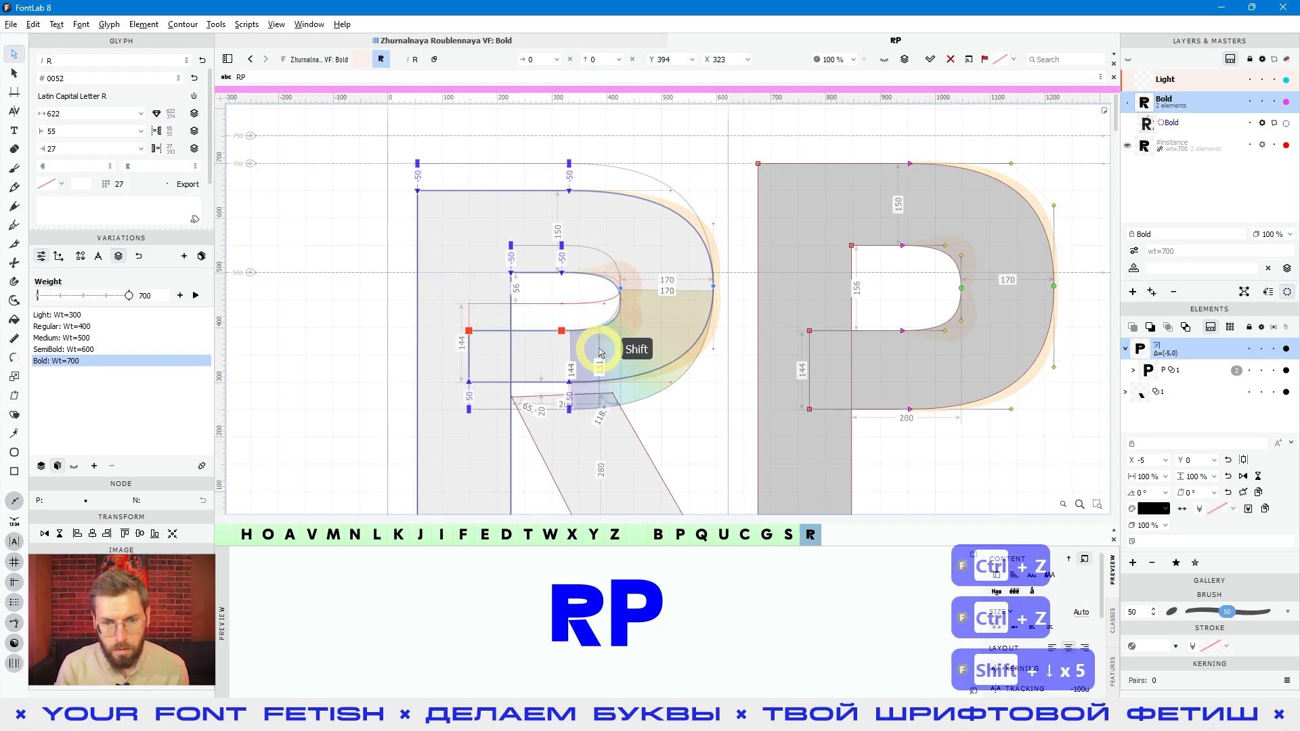
- Shift the two delta points of the lower counter edge 80 units to the right
key("shift+Right")
key("shift+Right")
key("shift+Right")
key("shift+Right")
key("shift+Right")
key("shift+Right")
key("shift+Right")
key("shift+Right")
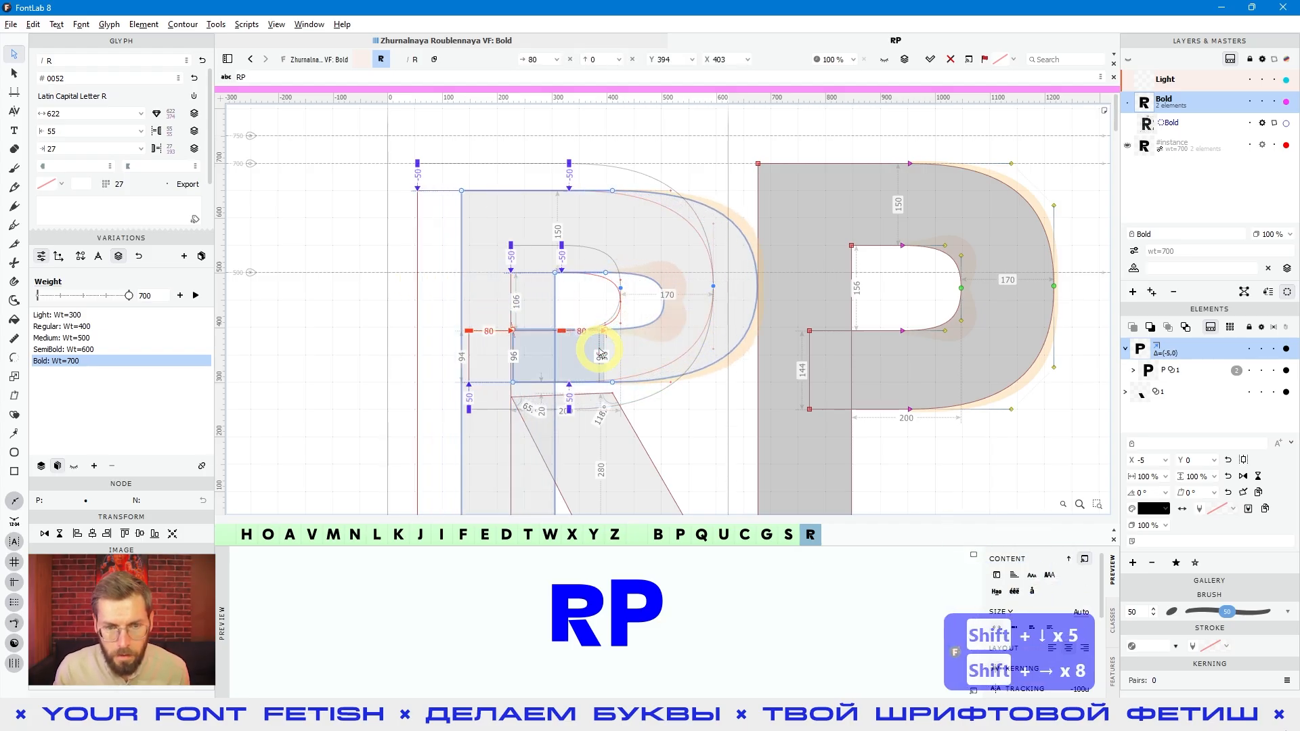
- Try raising only the right delta point of the lower counter edge to a vertical delta of 50, Y 444
left_click(636, 362)
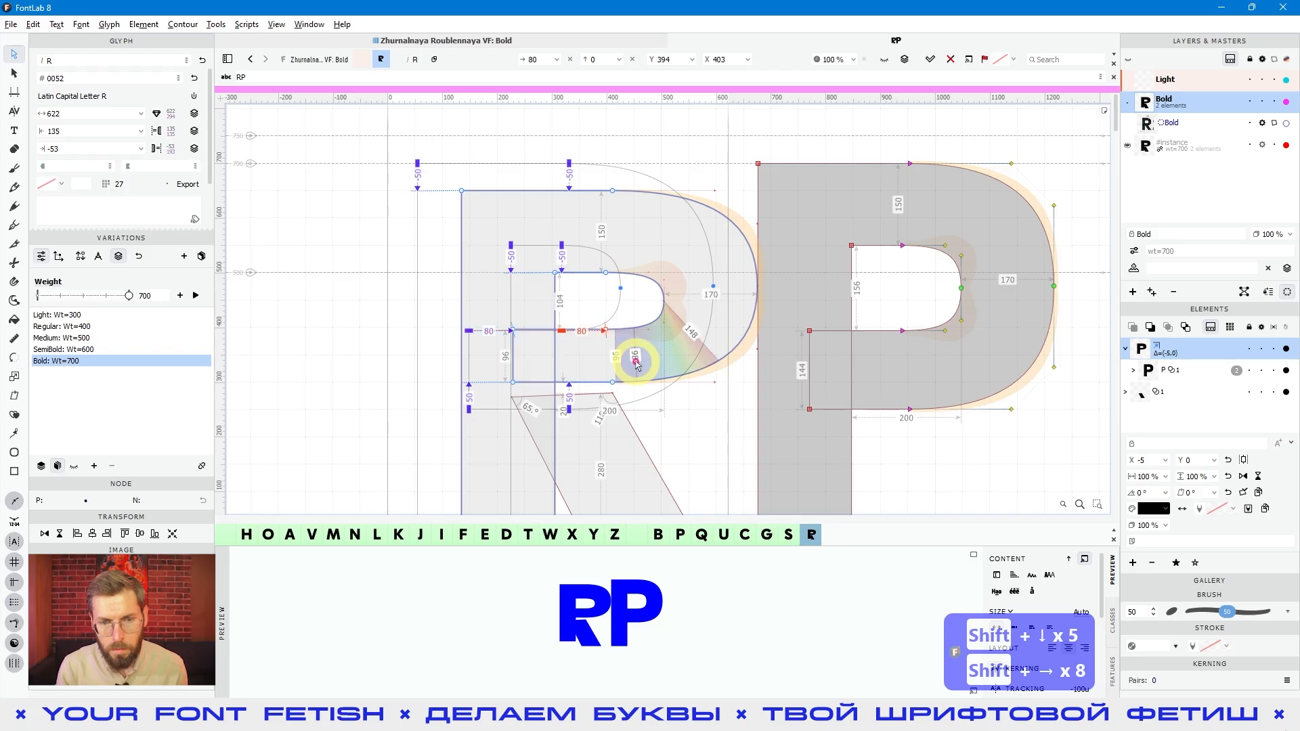
key("shift+Up")
key("shift+Up")
key("shift+Up")
key("shift+Up")
key("shift+Up")
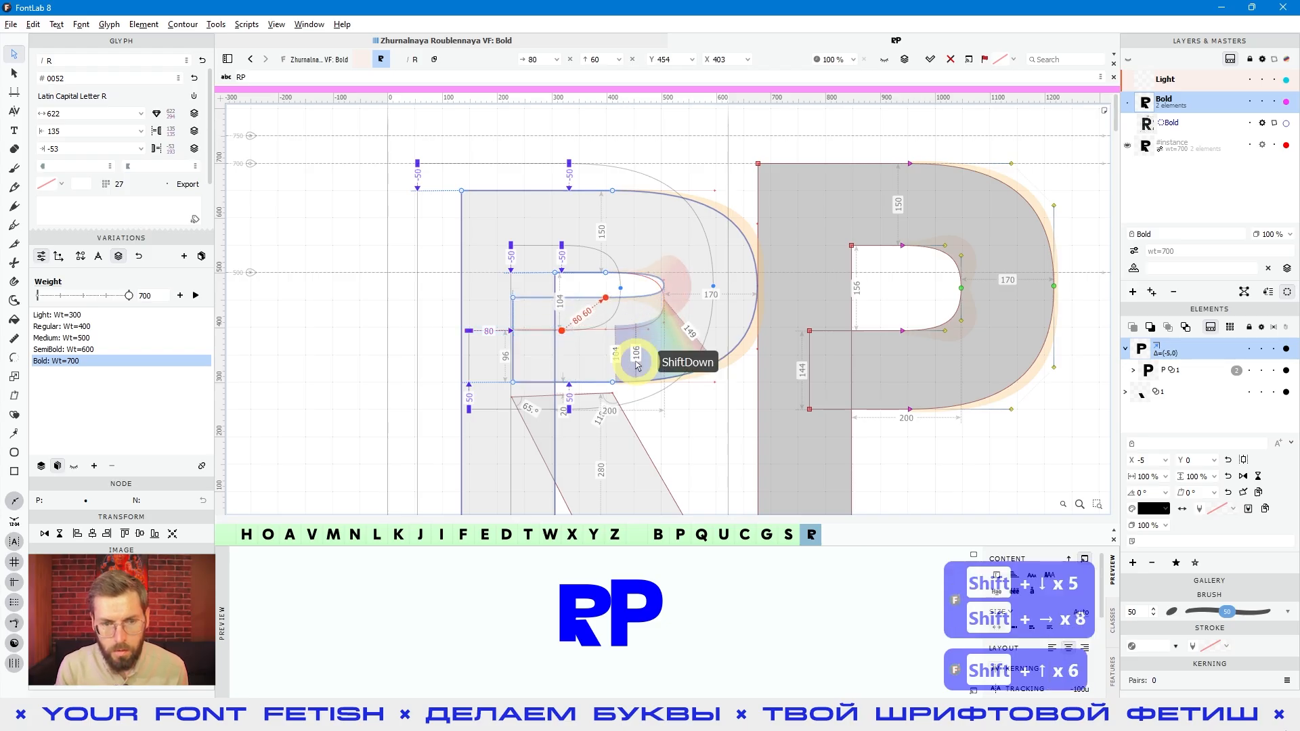
key("shift+Down")
key("shift+Down")
key("shift+Down")
key("shift+Up")
key("shift+Up")
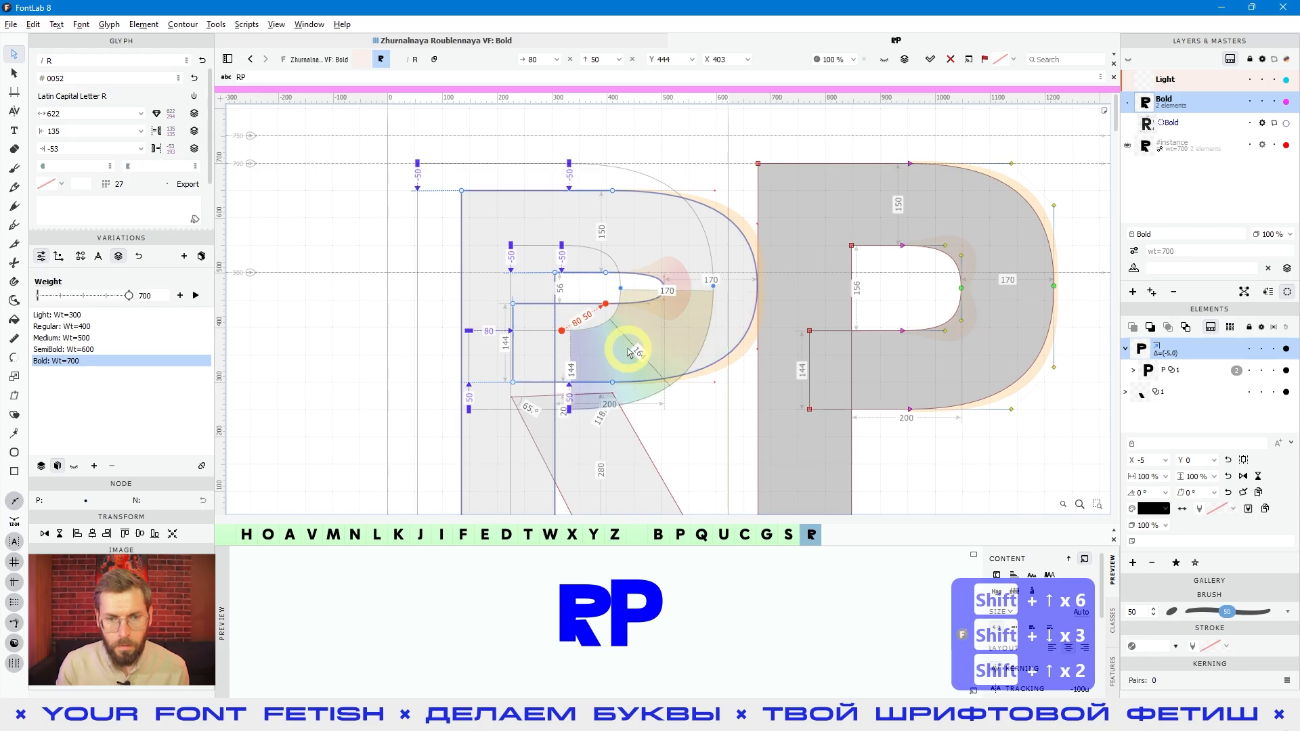
- Try shifting the right counter delta point 90 units left and back to a horizontal delta of 80
key("shift+Left")
key("shift+Left")
key("shift+Left")
key("shift+Left")
key("shift+Left")
key("shift+Left")
key("shift+Left")
key("shift+Left")
key("shift+Left")
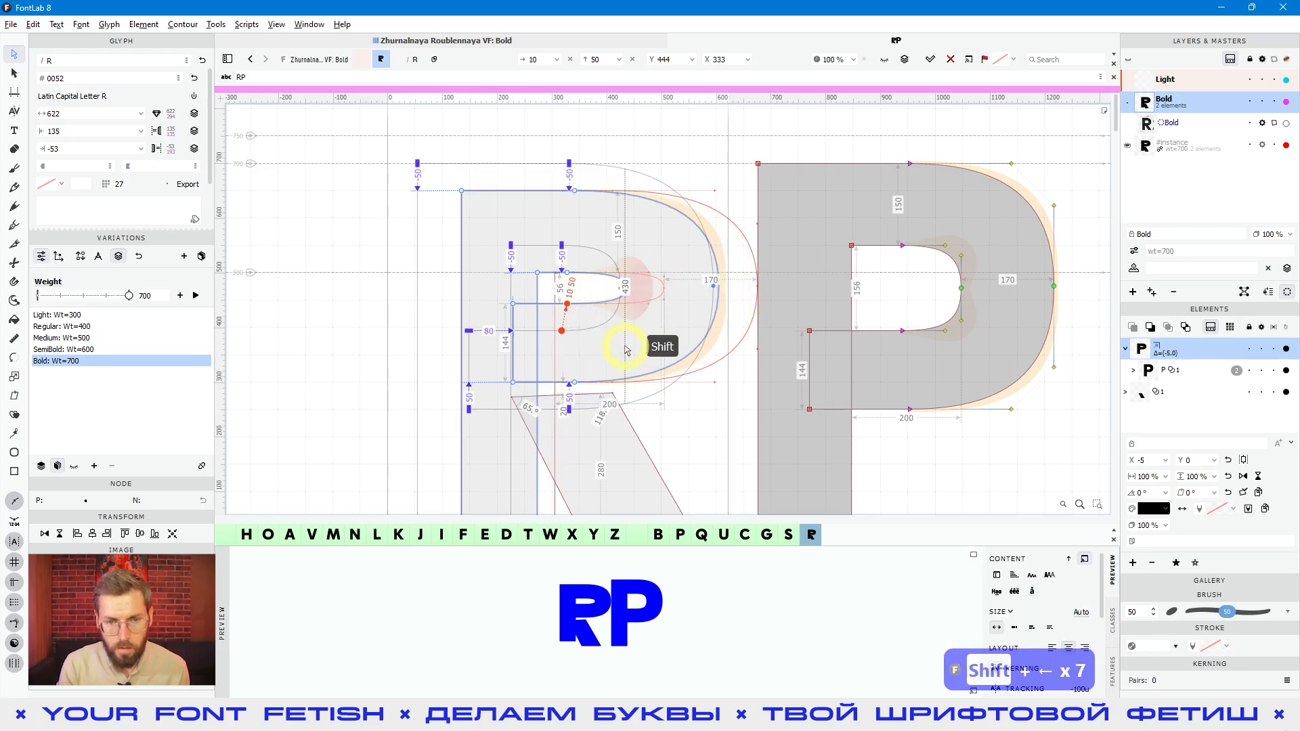
key("shift+Right")
key("shift+Right")
key("shift+Right")
key("shift+Right")
key("shift+Right")
key("shift+Right")
key("shift+Right")
key("shift+Right")
key("shift+Right")
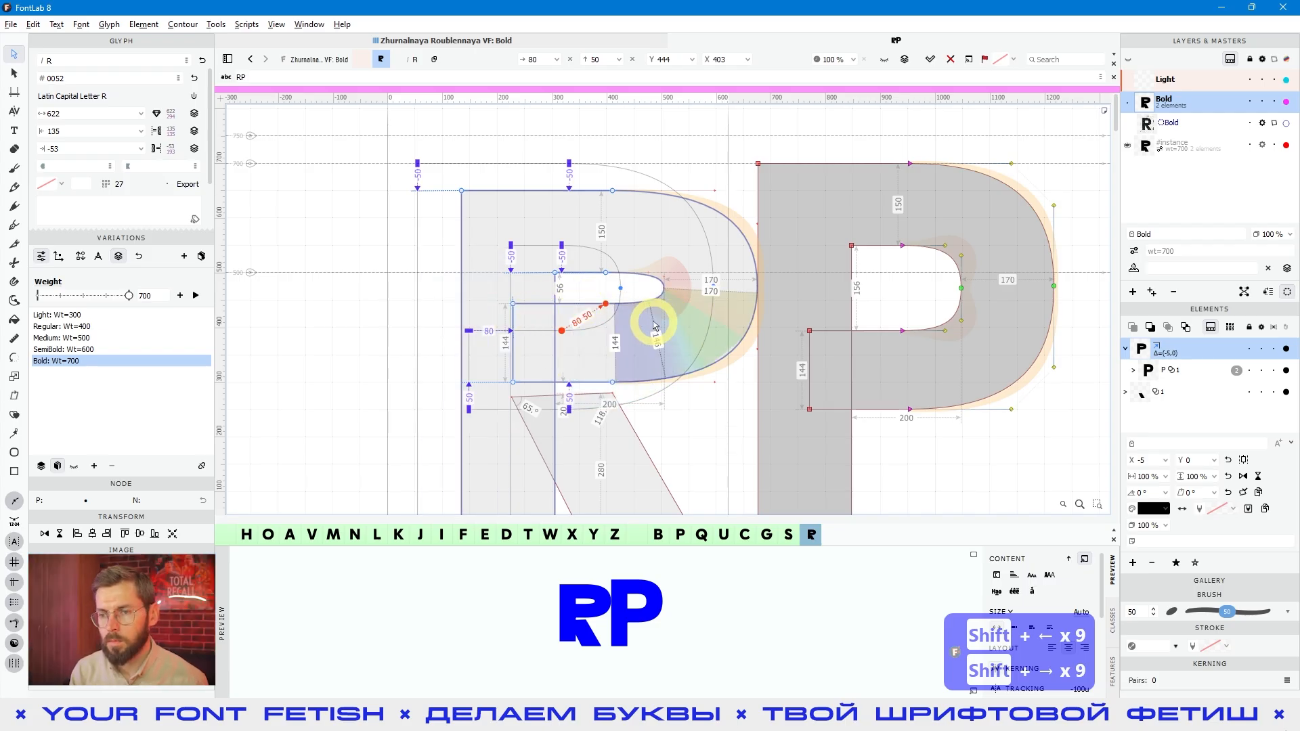
- Undo the last moves of the right delta point on the lower counter edge and reselect that point
scroll(659, 316, "down", 2)
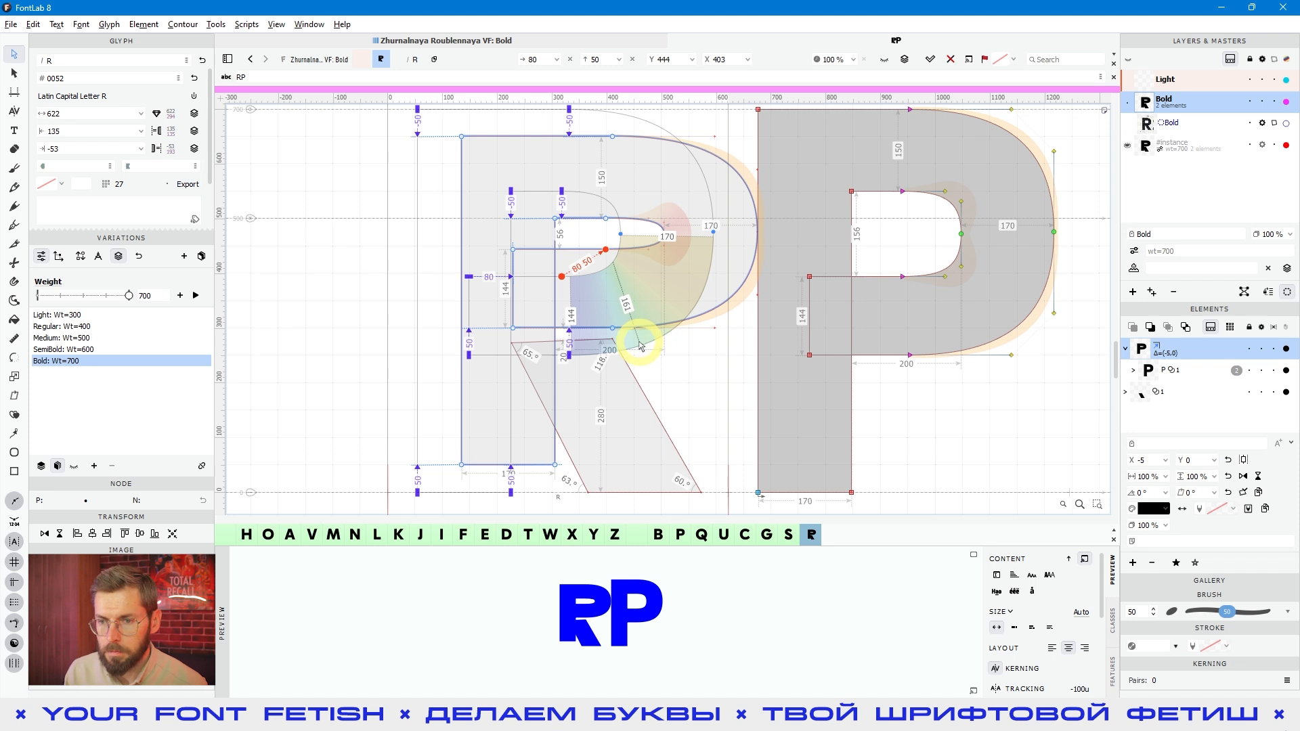
key("ctrl+z")
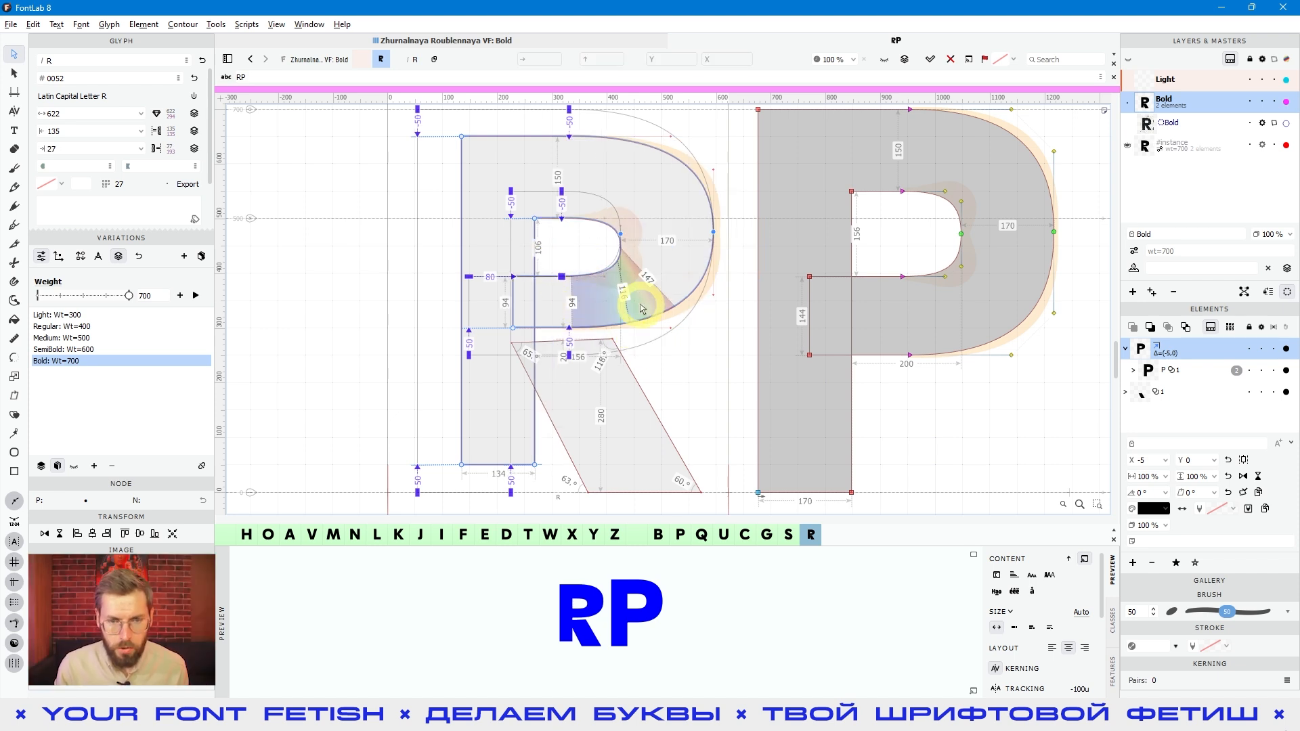
scroll(641, 308, "up", 1)
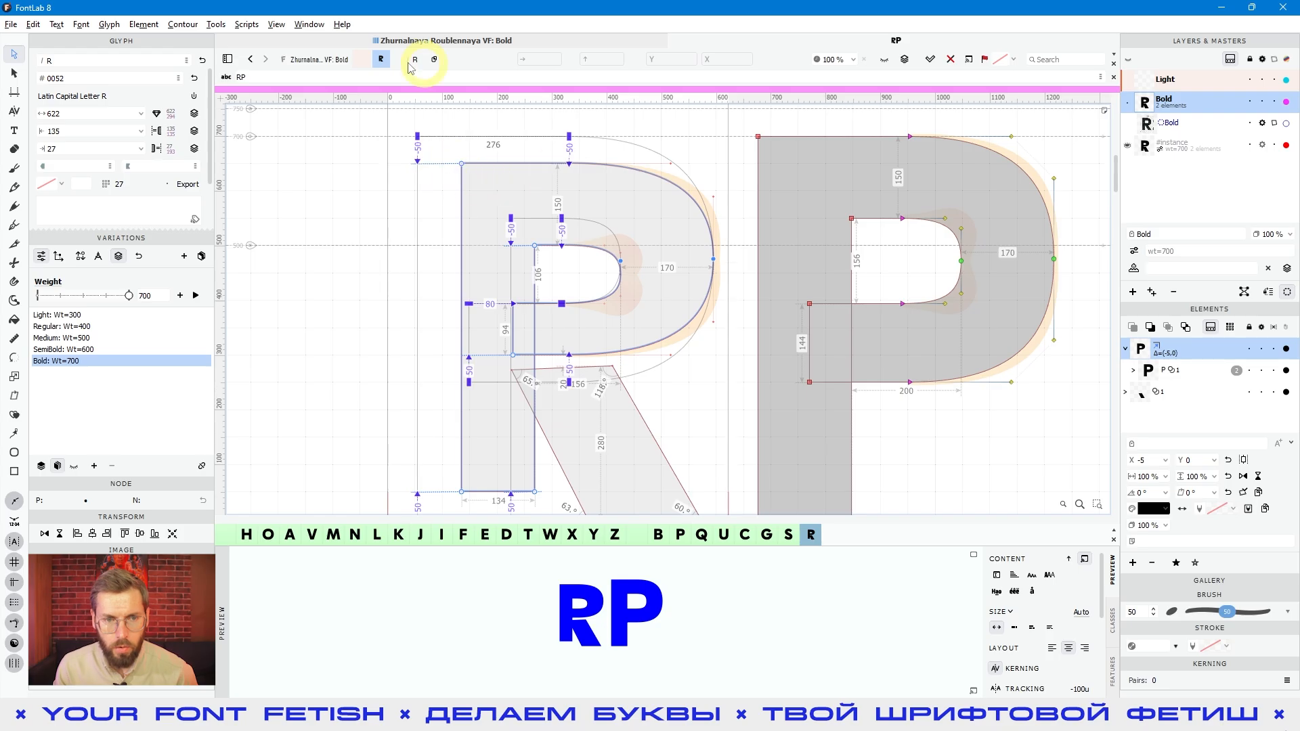
scroll(474, 210, "up", 2)
scroll(562, 271, "down", 4)
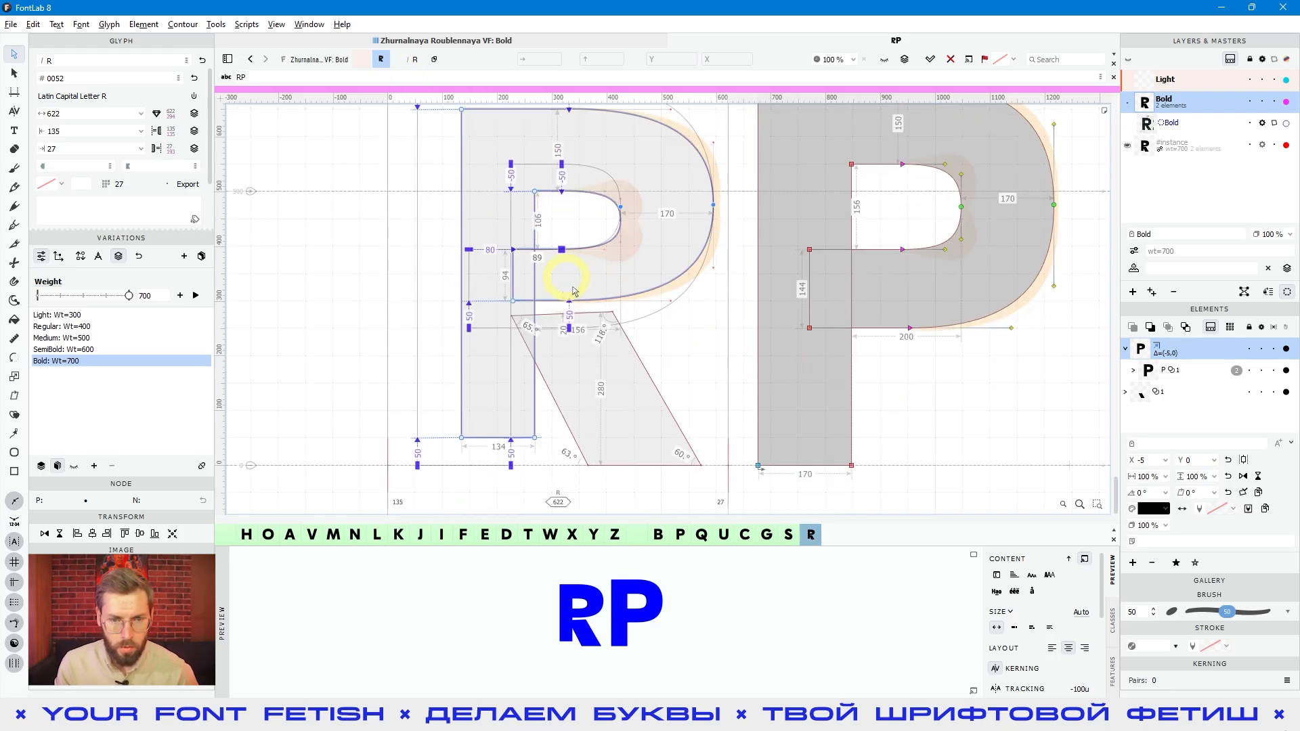
left_click(561, 249)
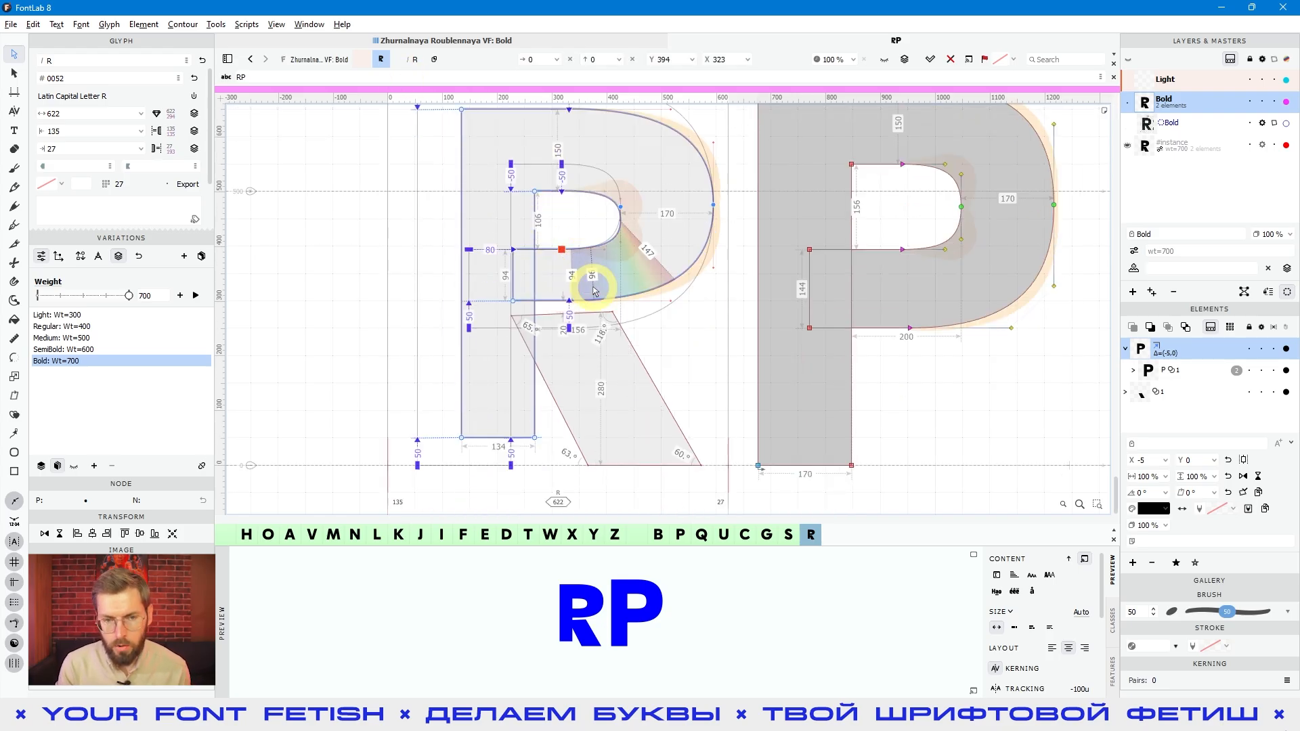
- Try moving the right delta point of the lower counter edge 30 units down and 30 units up, ending at vertical delta 0
key("shift+Down")
key("shift+Down")
key("shift+Down")
key("shift+Up")
key("shift+Up")
key("shift+Up")
key("shift+Up")
key("shift+Up")
key("shift+Up")
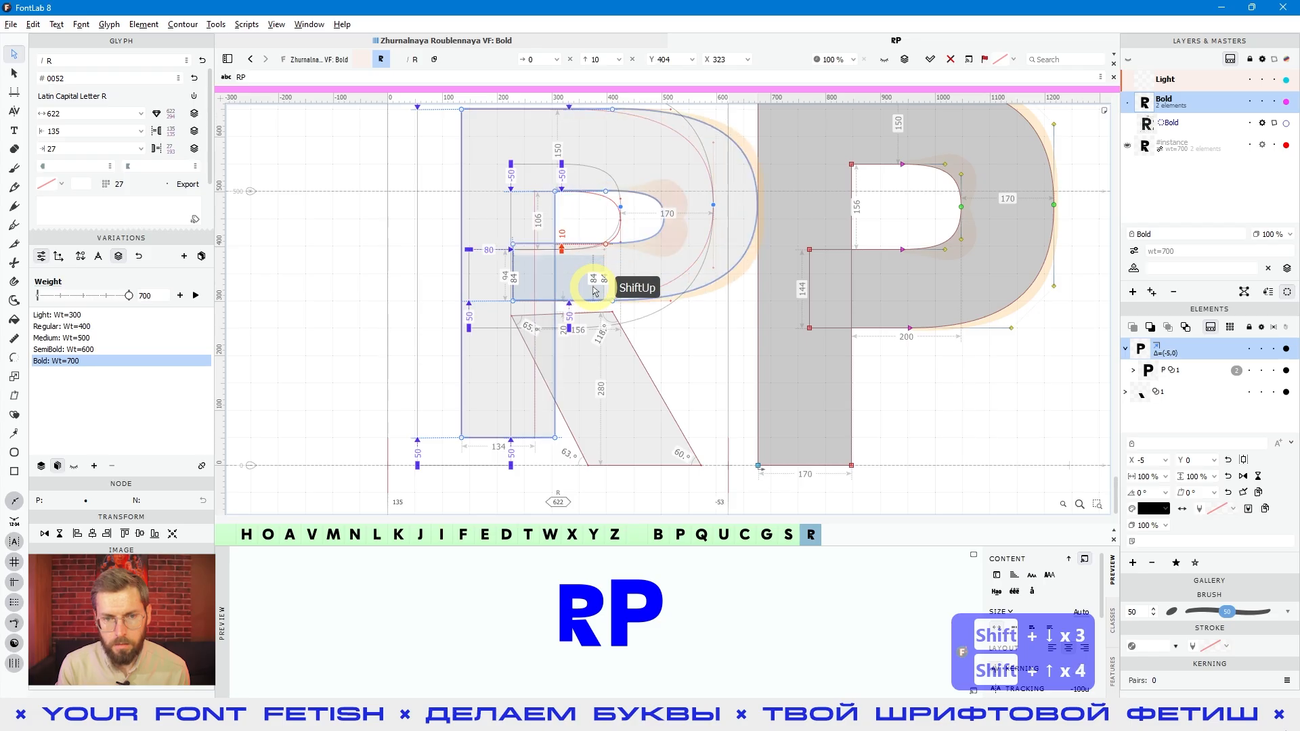
key("shift+Down")
key("shift+Down")
key("shift+Down")
- Try moving the right delta point of the lower counter edge 30 units right and 20 units left, ending at horizontal delta 0
key("shift+Right")
key("shift+Right")
key("shift+Right")
key("shift+Left")
key("shift+Left")
key("shift+Left")
key("shift+Left")
key("shift+Left")
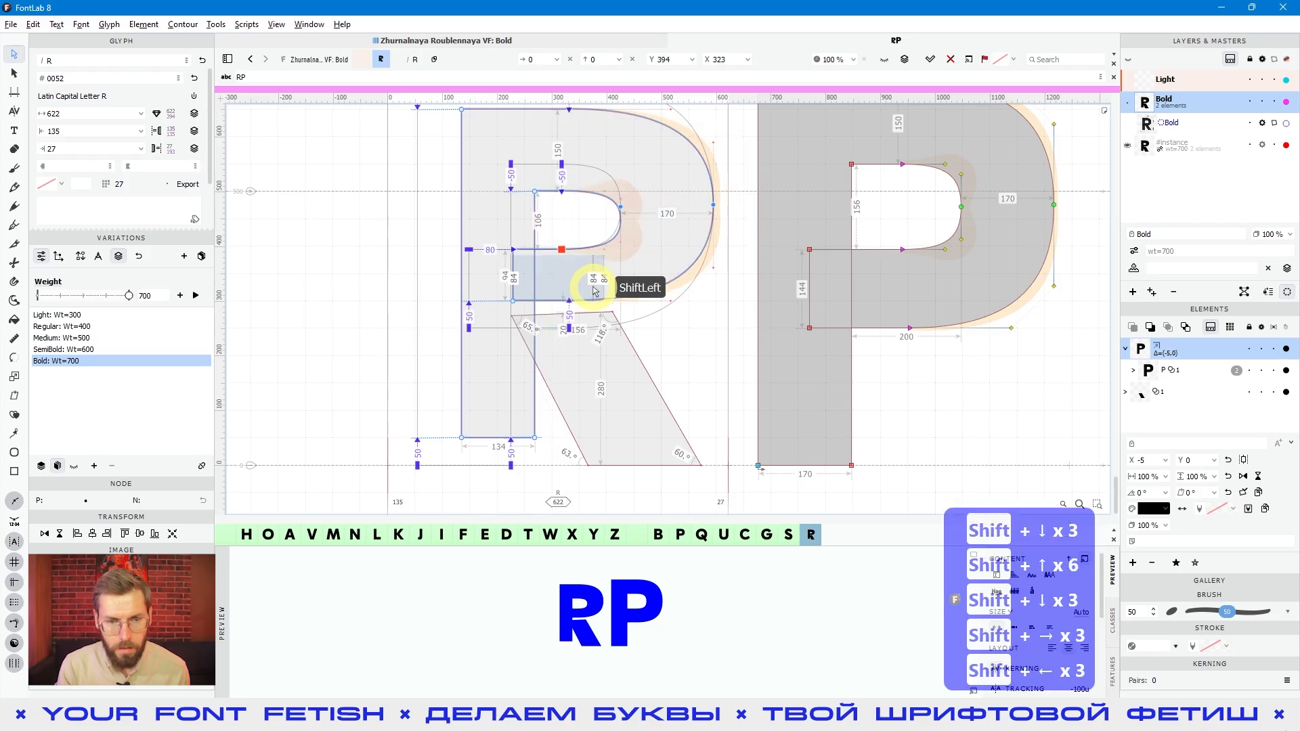
key("shift+Right")
key("shift+Right")
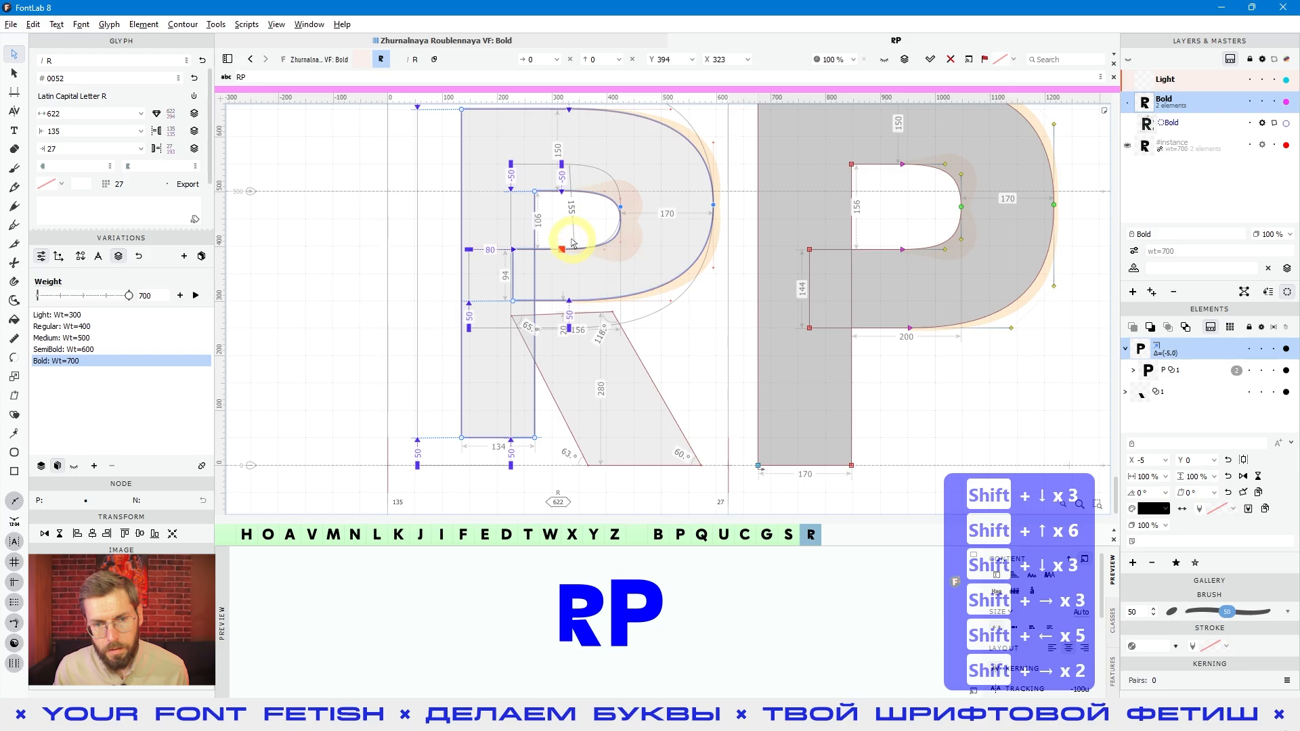
- Try offsetting the right delta point of the lower counter edge diagonally to a delta of 40, -40
key("shift+Up")
key("shift+Up")
key("shift+Up")
key("shift+Down")
key("shift+Down")
key("shift+Down")
key("shift+Down")
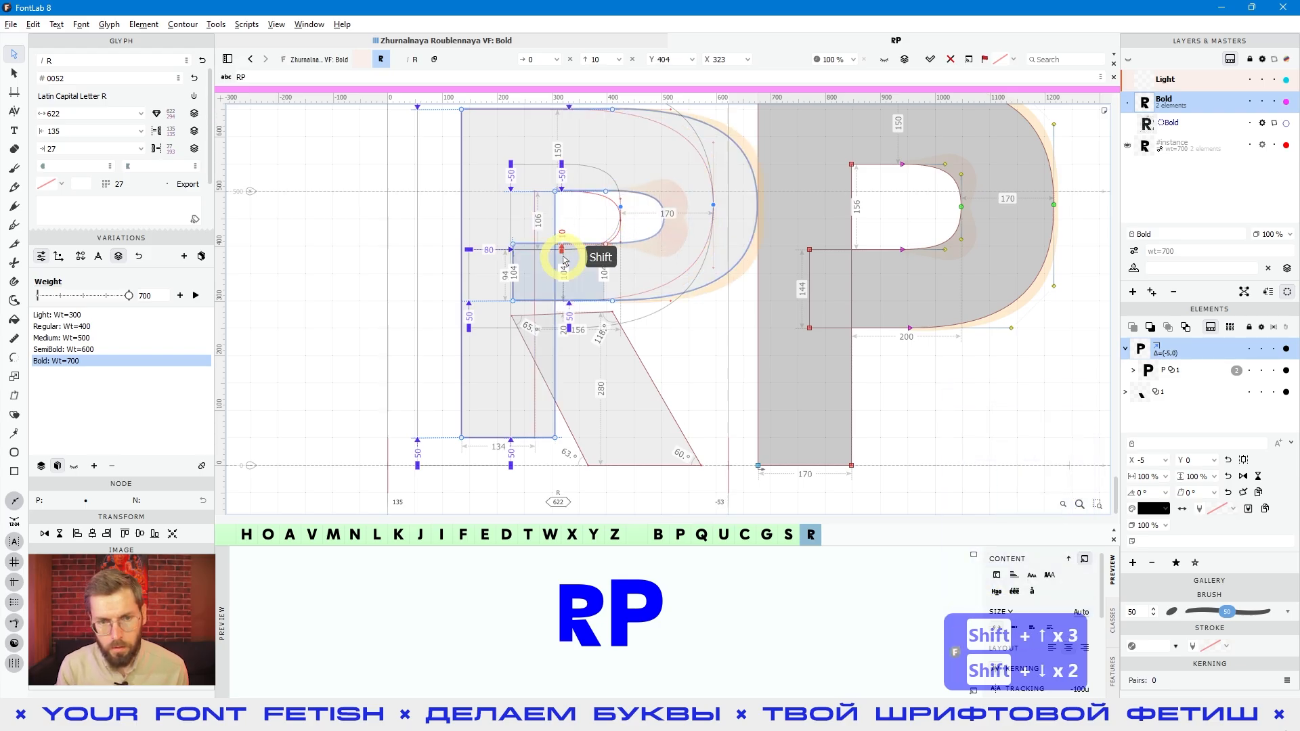
key("shift+Right")
key("shift+Right")
key("shift+Right")
key("shift+Down")
key("shift+Down")
key("shift+Down")
key("shift+Right")
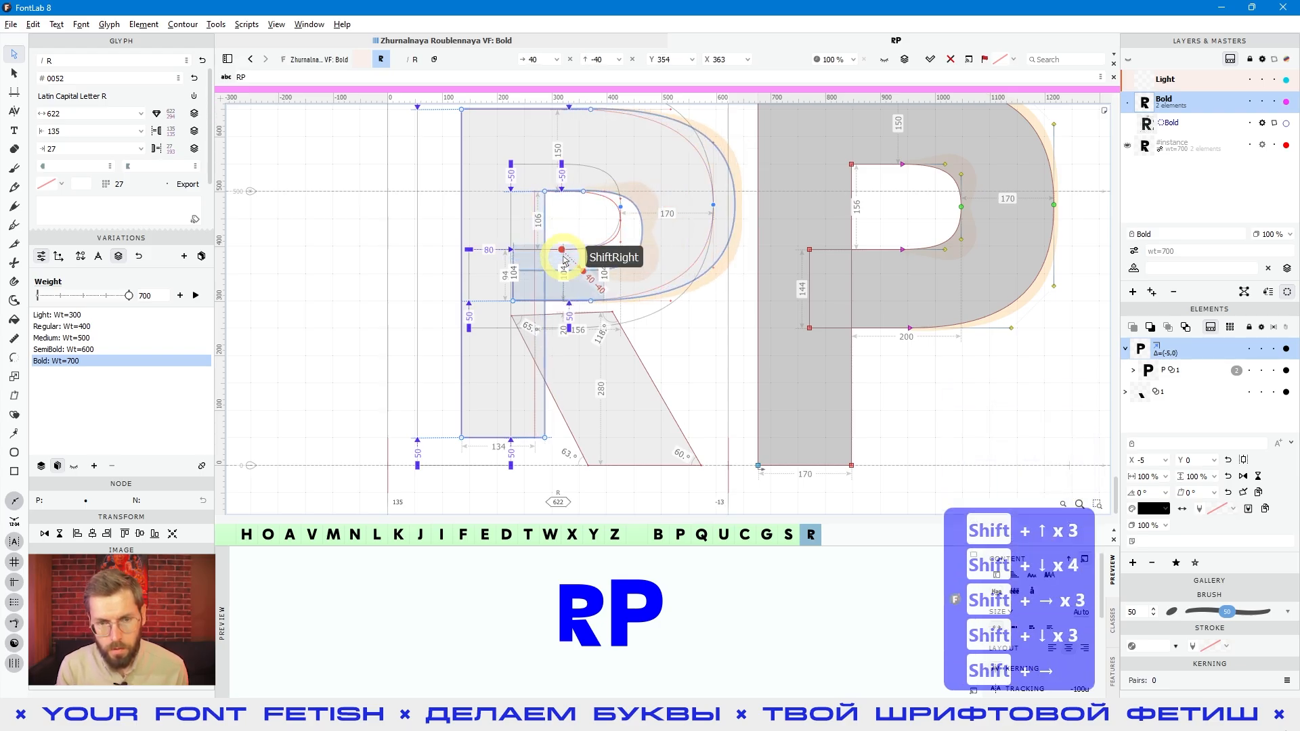
- Move the right delta point of the lower counter edge back to a delta of 0, 0
key("shift+Down")
key("shift+Down")
key("shift+Up")
key("shift+Up")
key("shift+Left")
key("shift+Up")
key("shift+Left")
key("shift+Up")
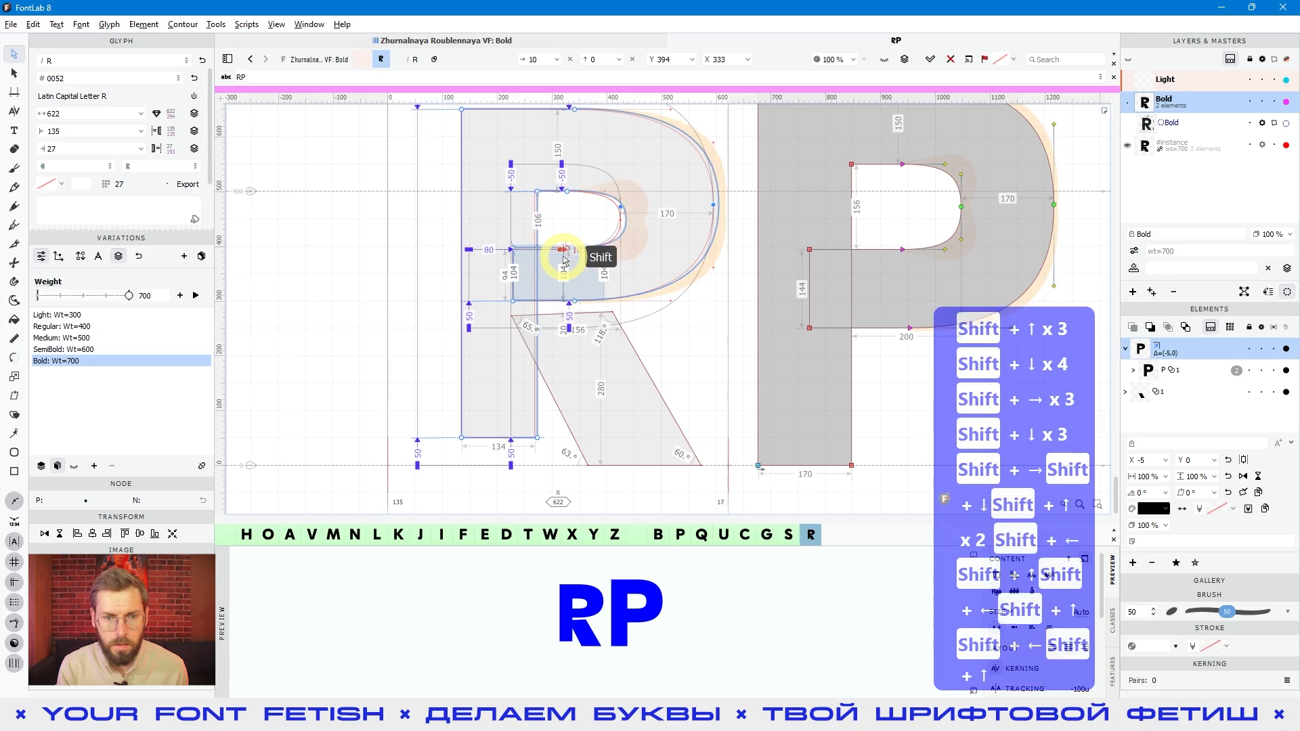
key("shift+Left")
key("shift+Up")
key("shift+Left")
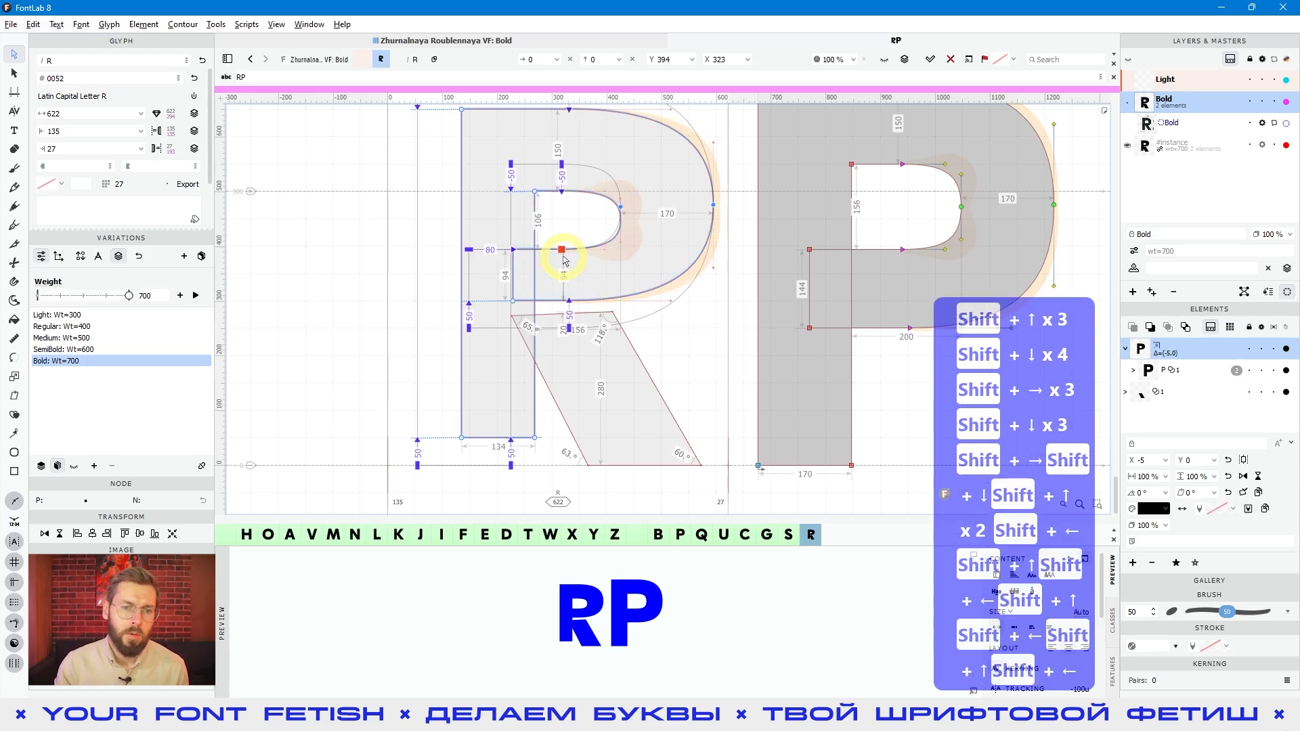
- Clear the existing delta points, then raise the two base points of the P's stem to a vertical delta of 50
scroll(564, 260, "down", 2)
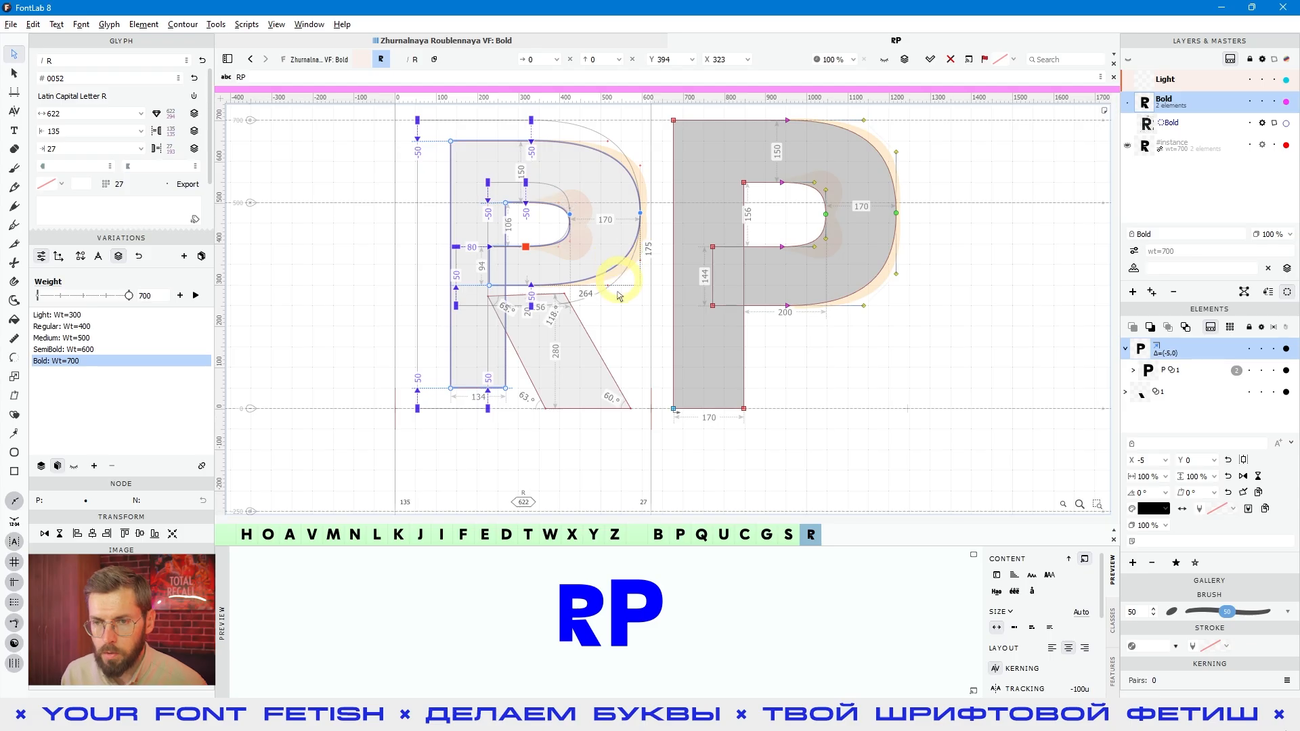
scroll(595, 237, "up", 2)
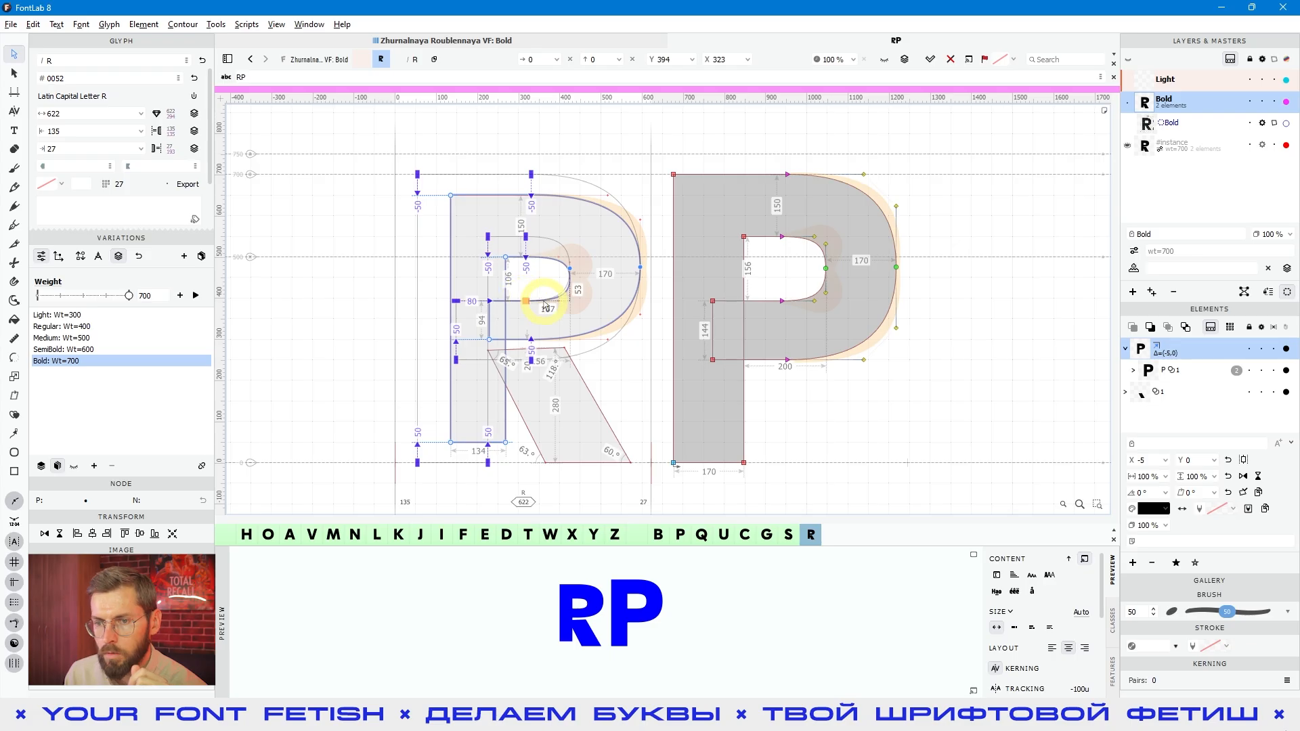
key("ctrl+0")
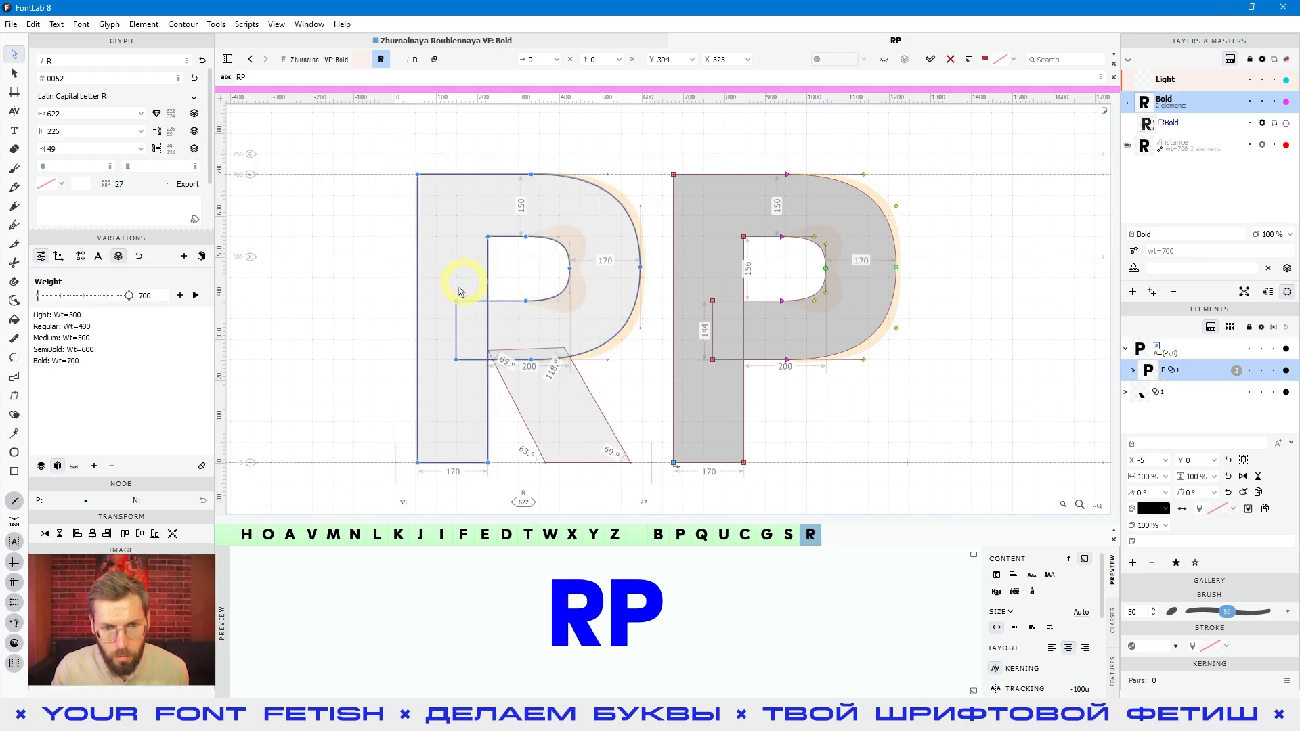
left_click(554, 496)
key("shift+Up")
key("shift+Up")
key("shift+Up")
key("shift+Up")
key("shift+Up")
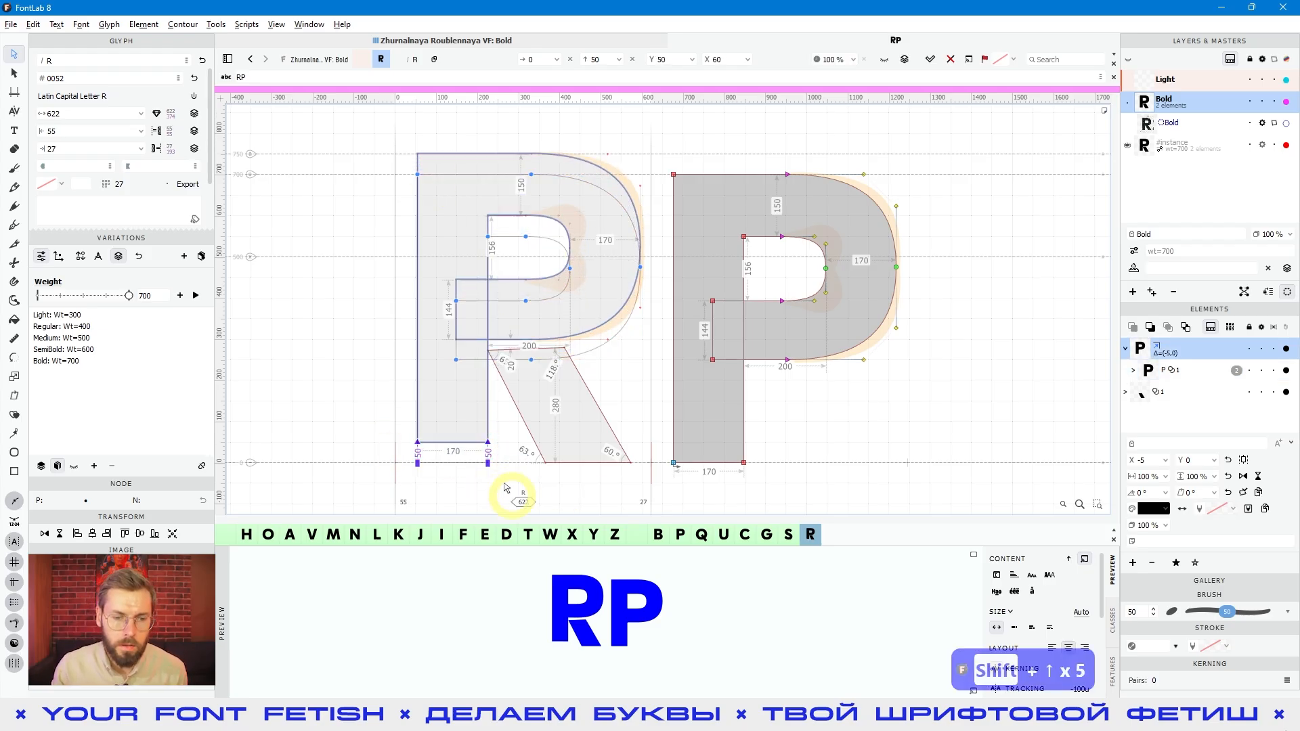
- Add stationary delta points on the curve-start nodes of the bowl's top edge and the counter's upper edge
left_click(540, 259)
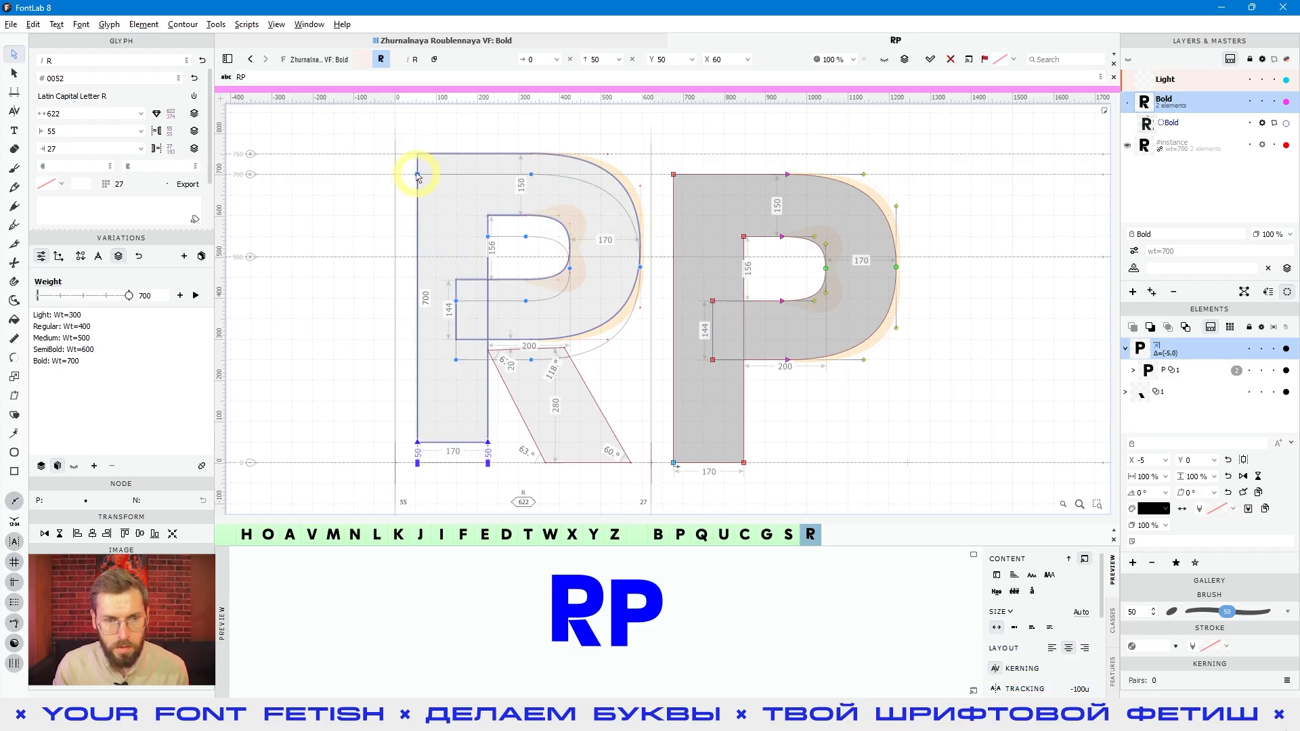
left_click_drag(418, 176, 528, 174)
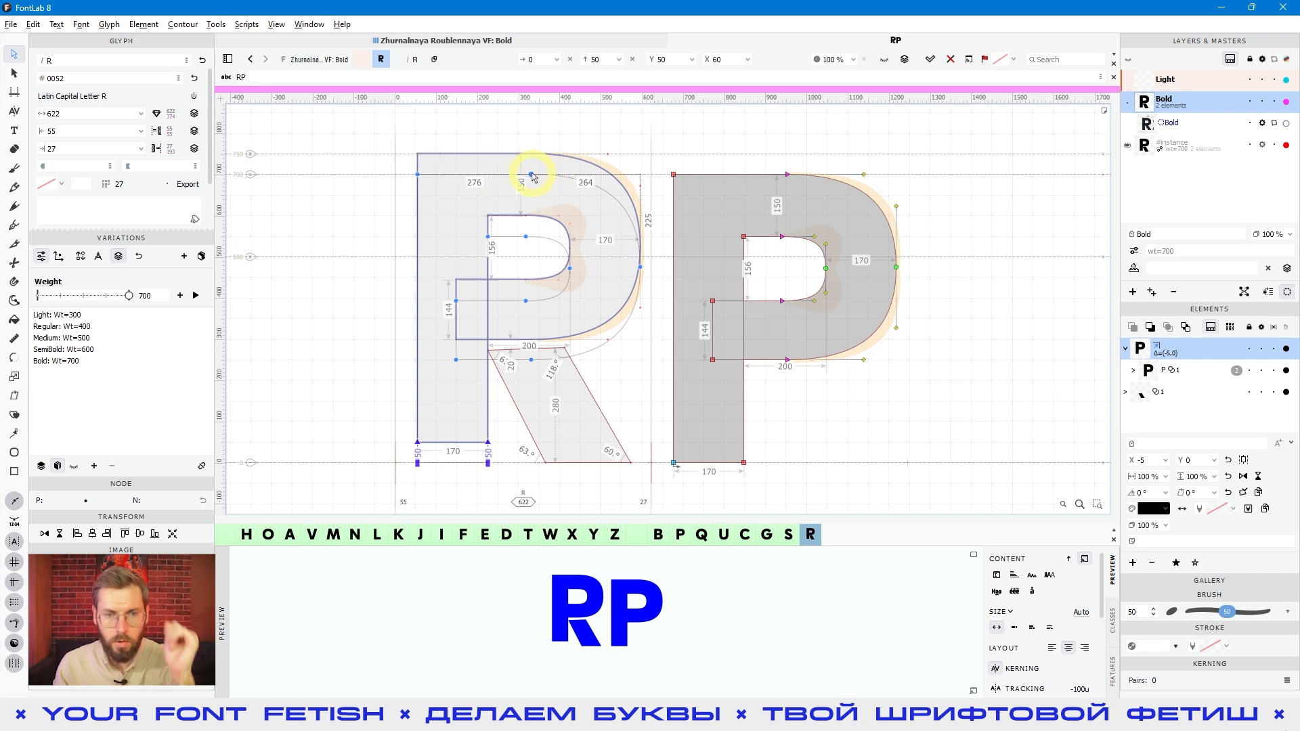
left_click(532, 176)
left_click(532, 176)
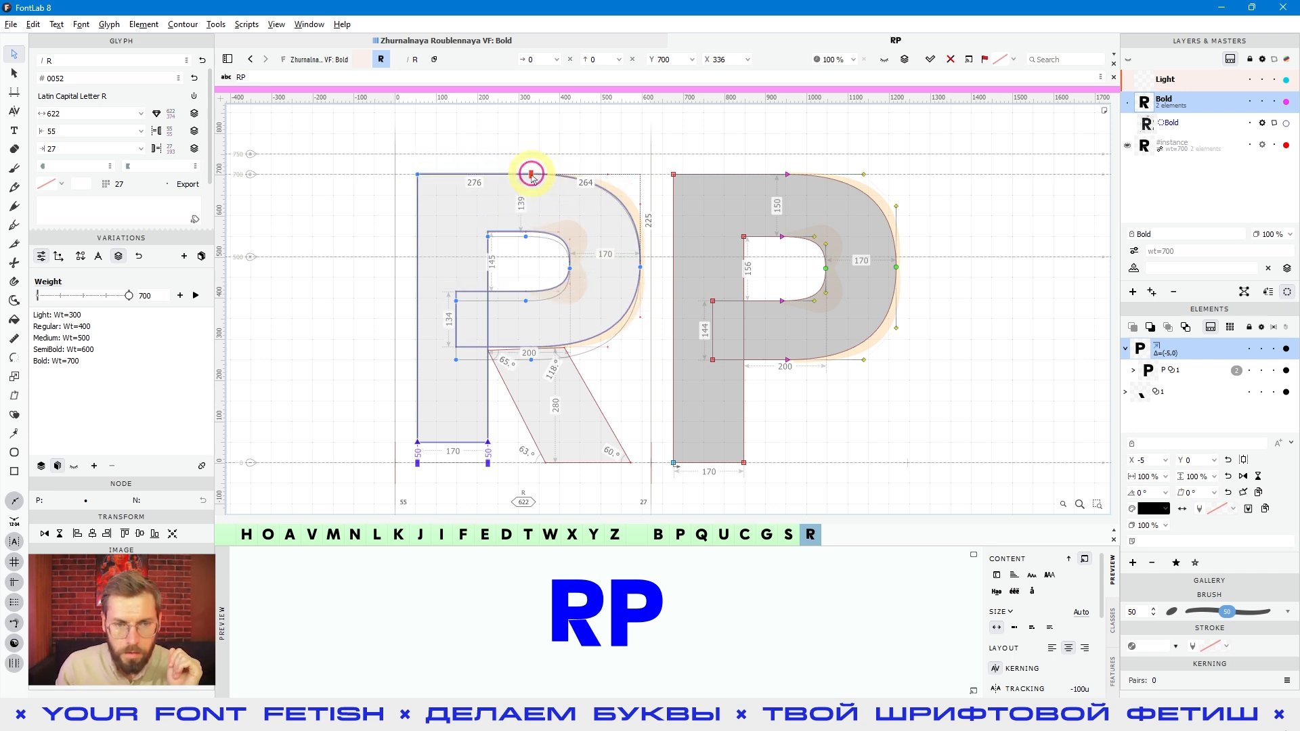
left_click(535, 180)
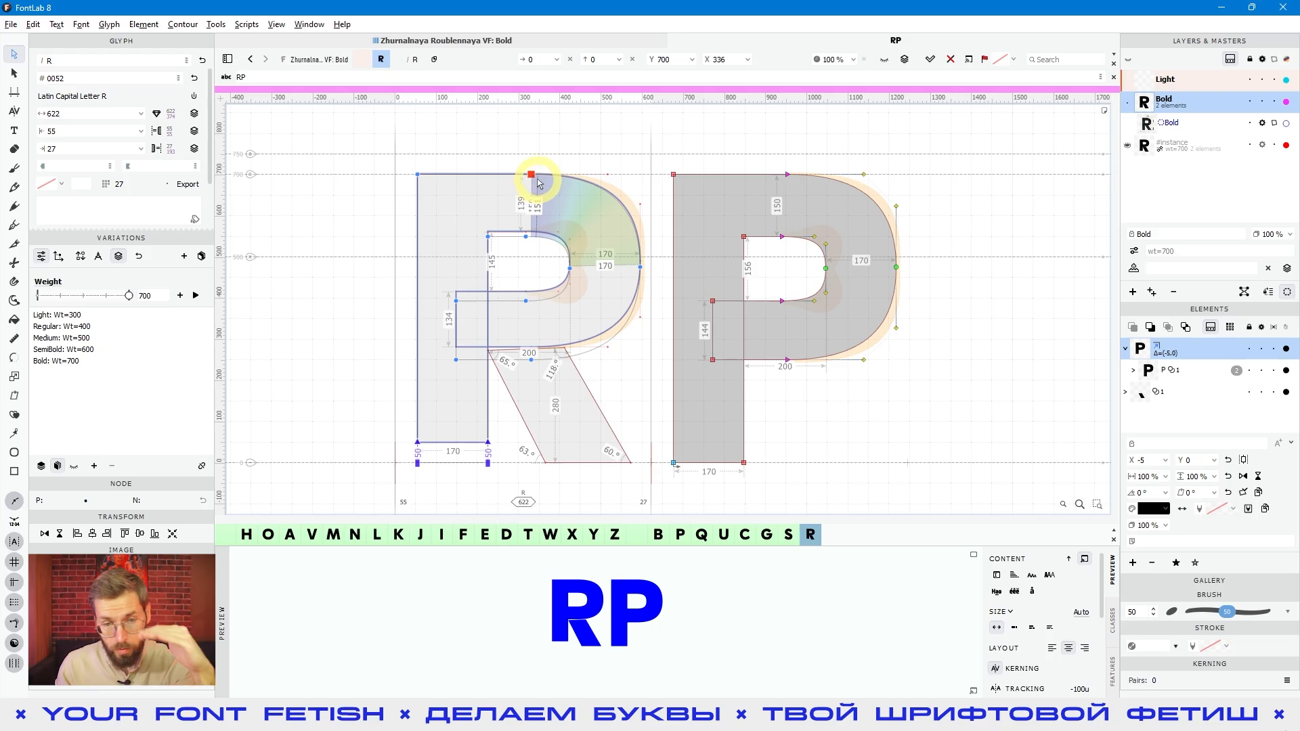
left_click(528, 235)
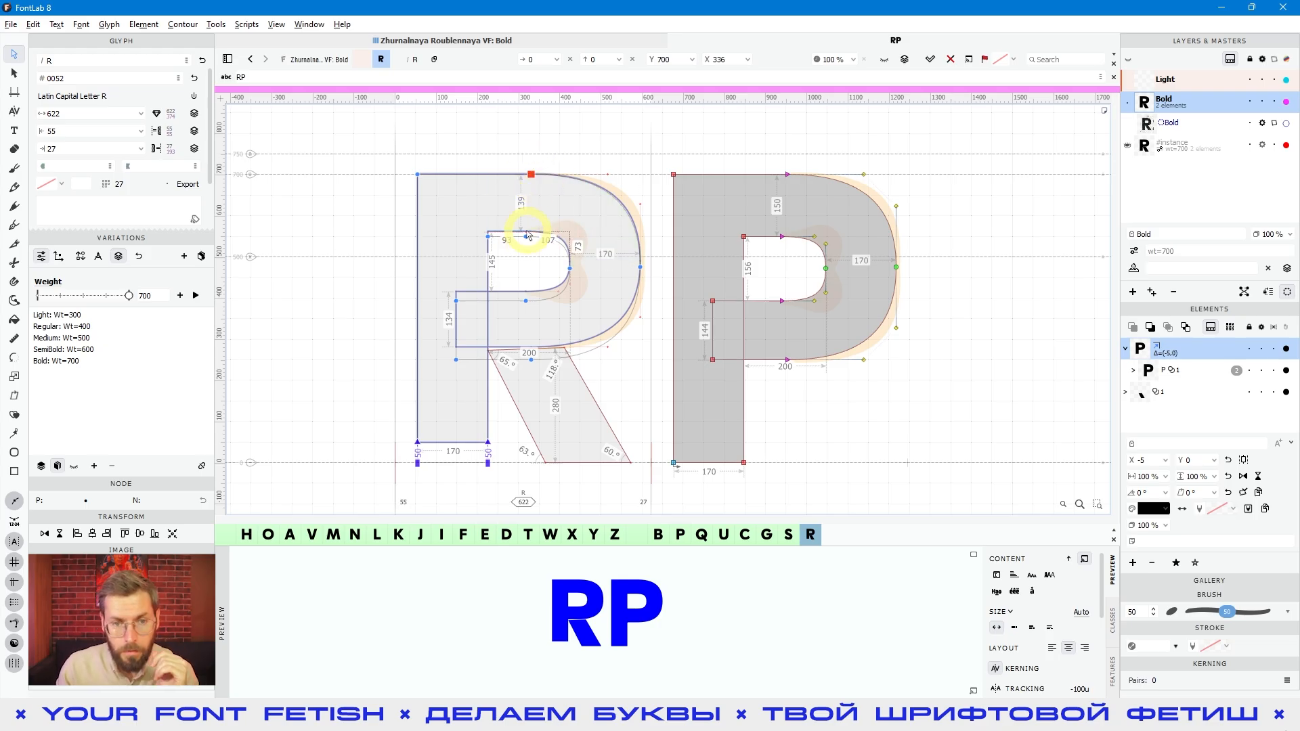
left_click(526, 237)
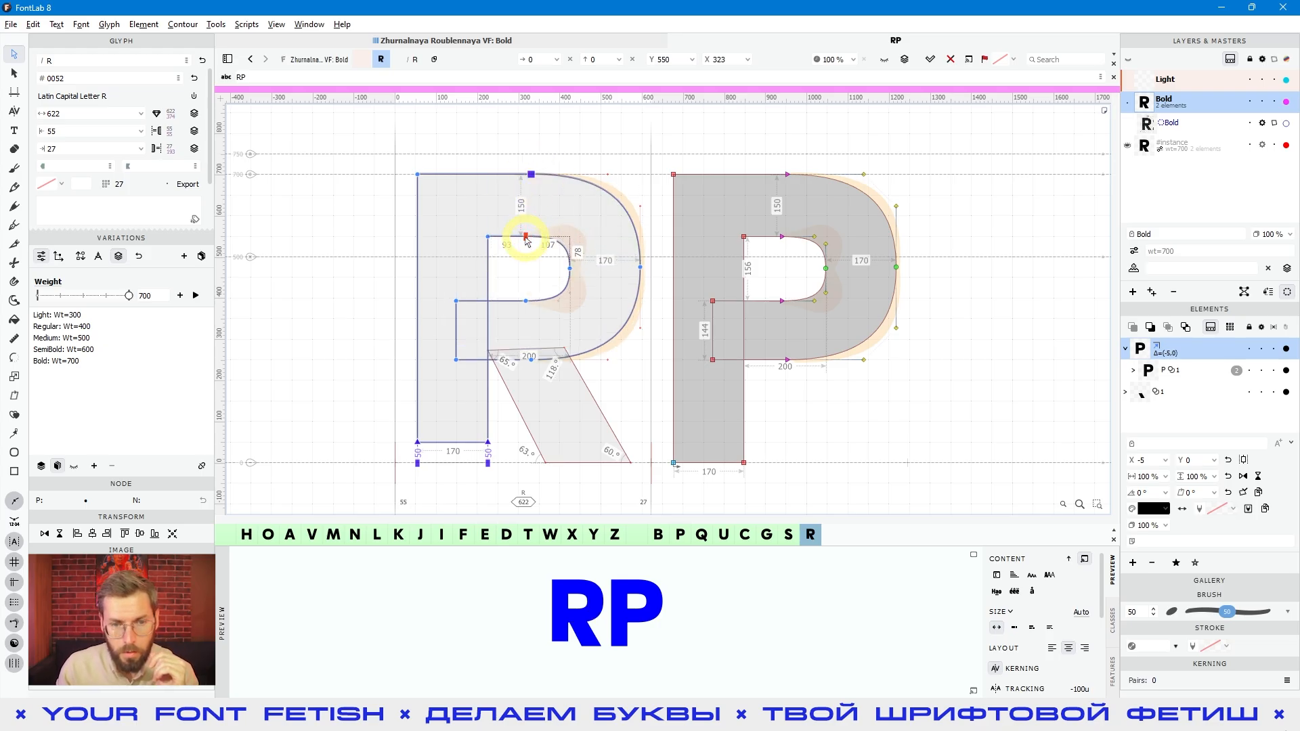
left_click(557, 313)
- Select the two stem base delta points and try raising them to a vertical delta of 110
left_click_drag(377, 426, 522, 450)
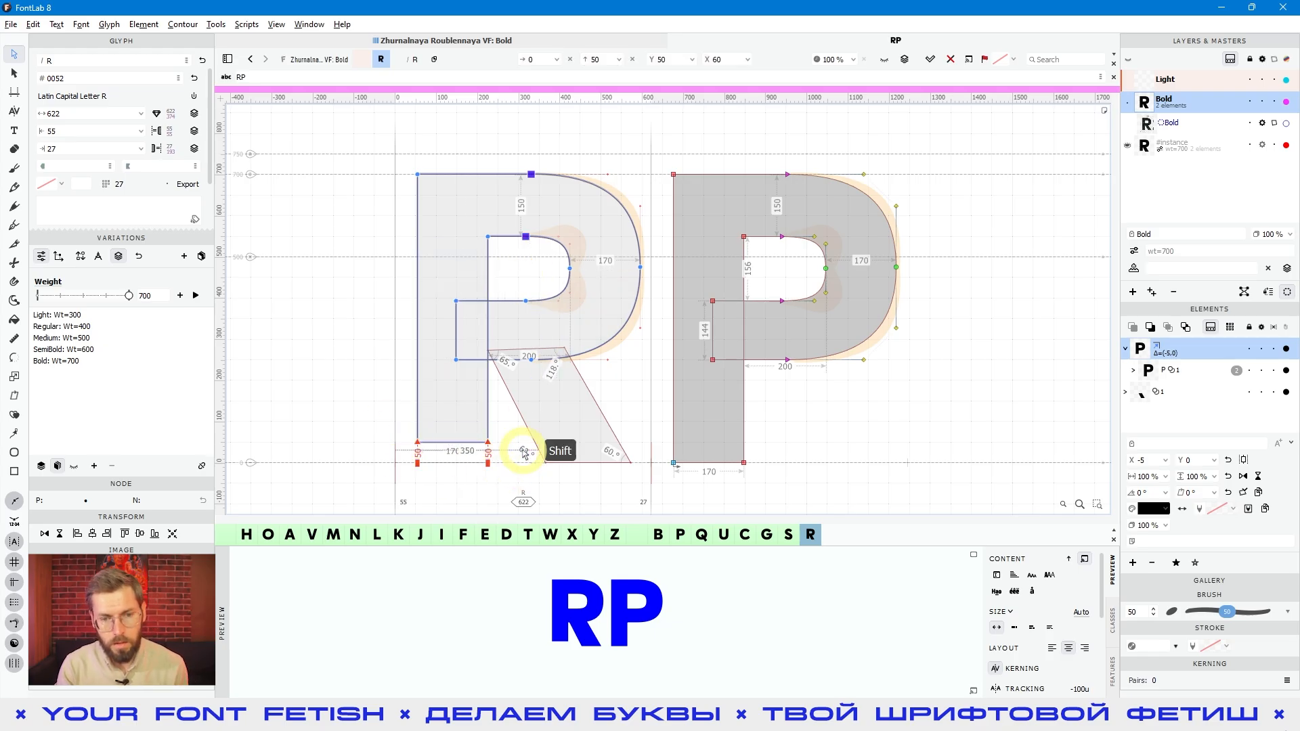
key("shift+Up")
key("shift+Up")
key("shift+Up")
key("shift+Up")
key("shift+Up")
key("shift+Up")
- Try shifting the two stem base points 40 units left and 20 units right, ending at horizontal delta 0
key("shift+Left")
key("shift+Left")
key("shift+Left")
key("shift+Left")
key("shift+Right")
key("shift+Right")
key("shift+Right")
key("shift+Right")
key("shift+Right")
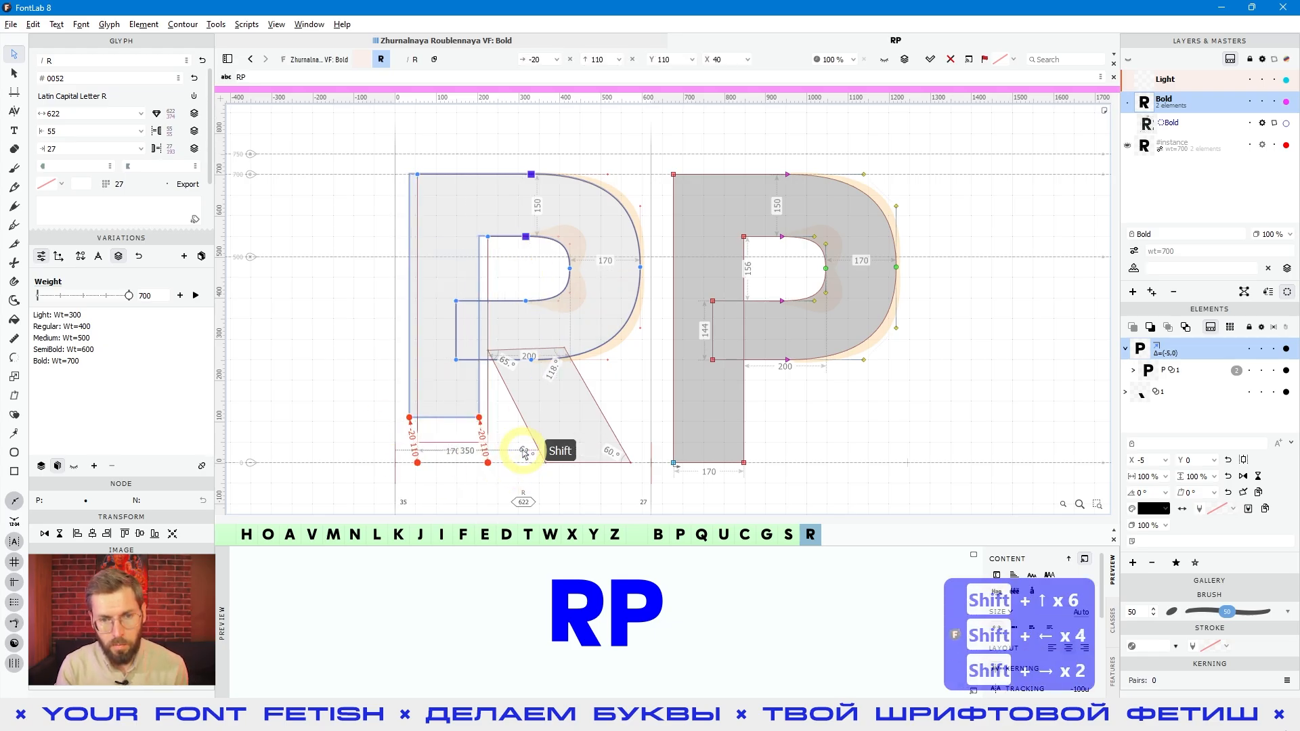
key("shift+Right")
key("shift+Left")
key("shift+Left")
key("shift+Left")
key("shift+Right")
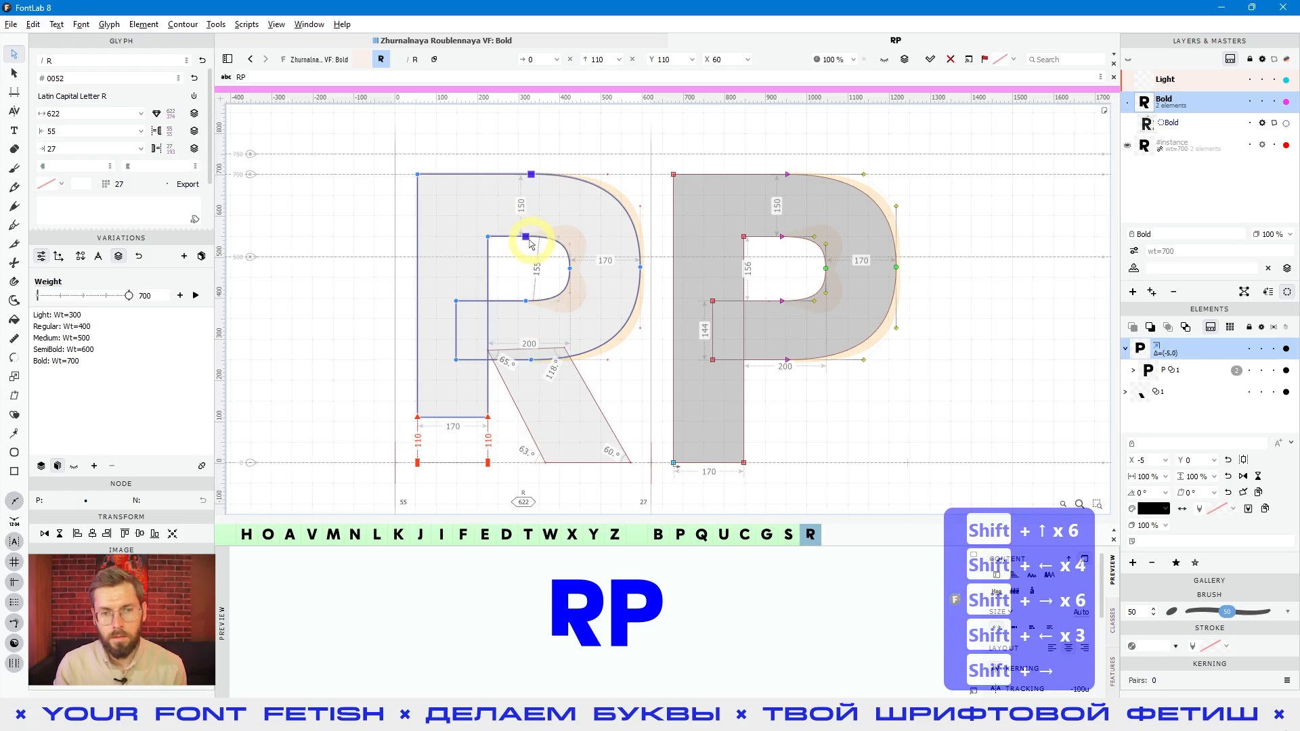
- Add a delta point on the lower counter edge and test 10-unit moves of it together with the two stem base points
left_click_drag(526, 240, 525, 235)
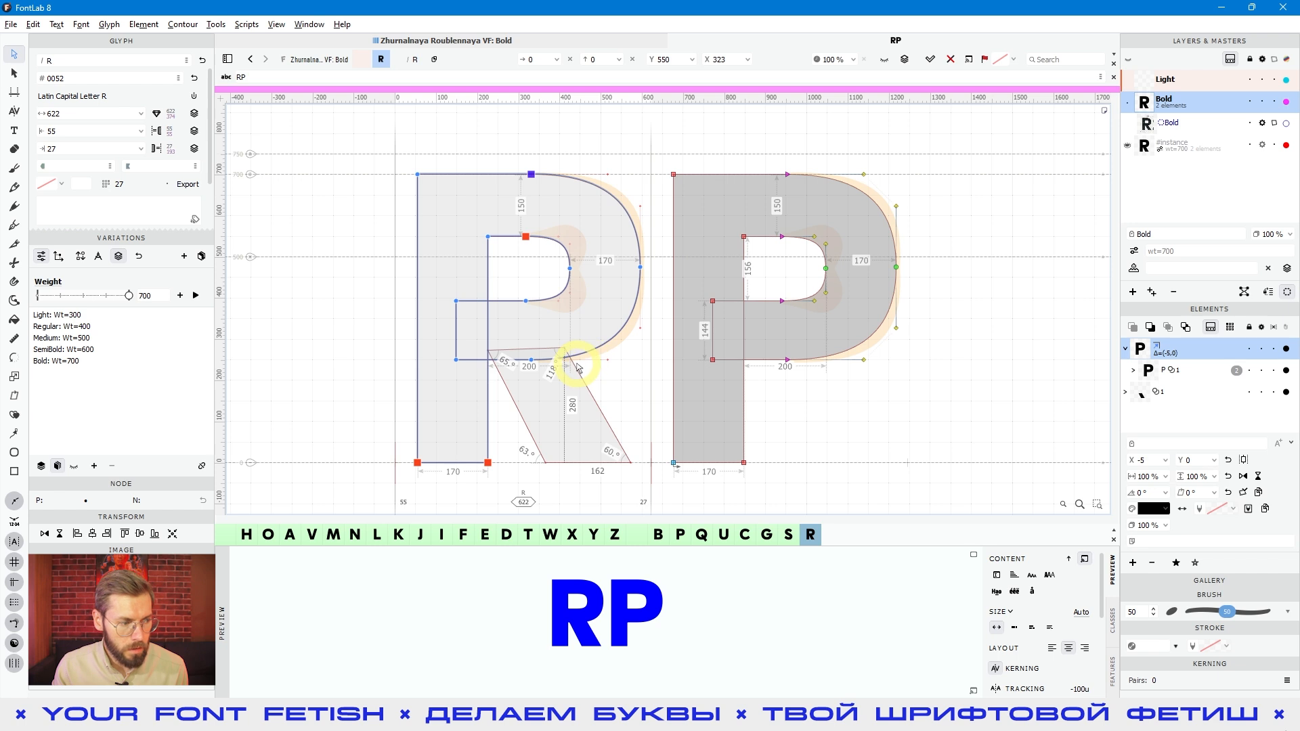
scroll(580, 366, "down", 1)
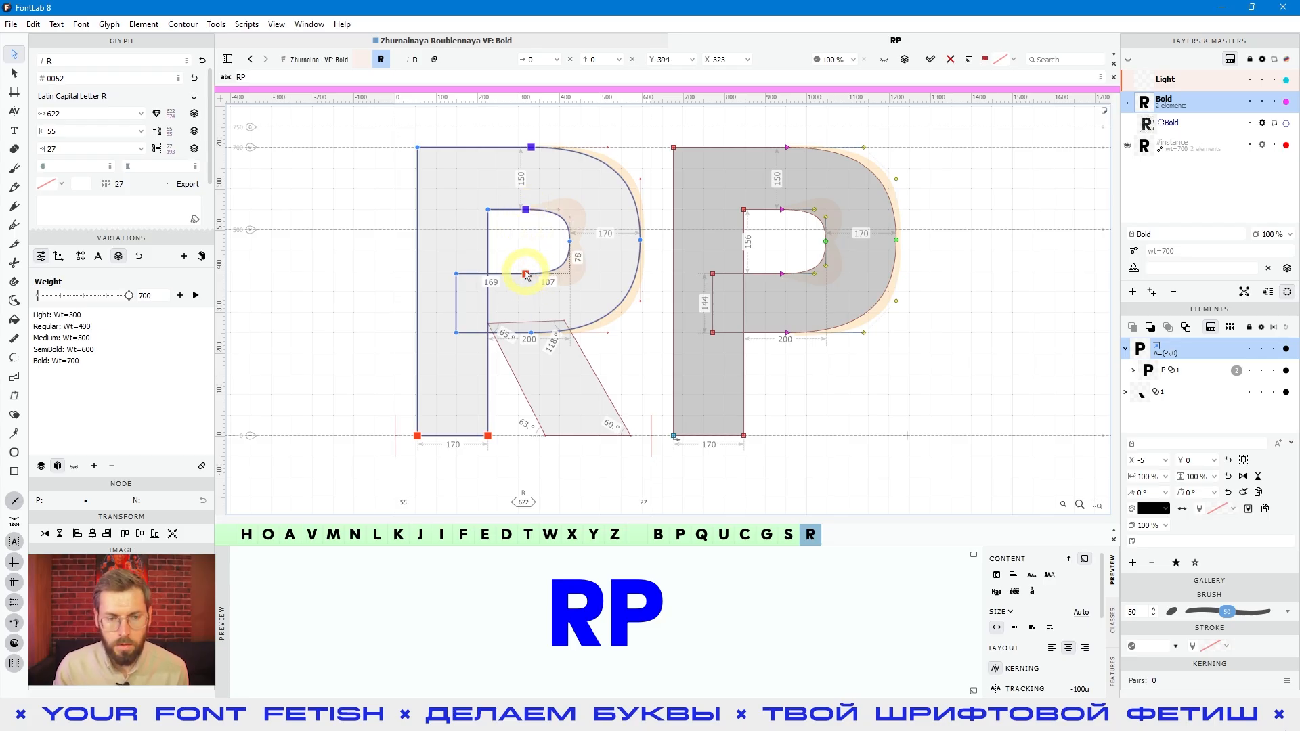
key("shift+Down")
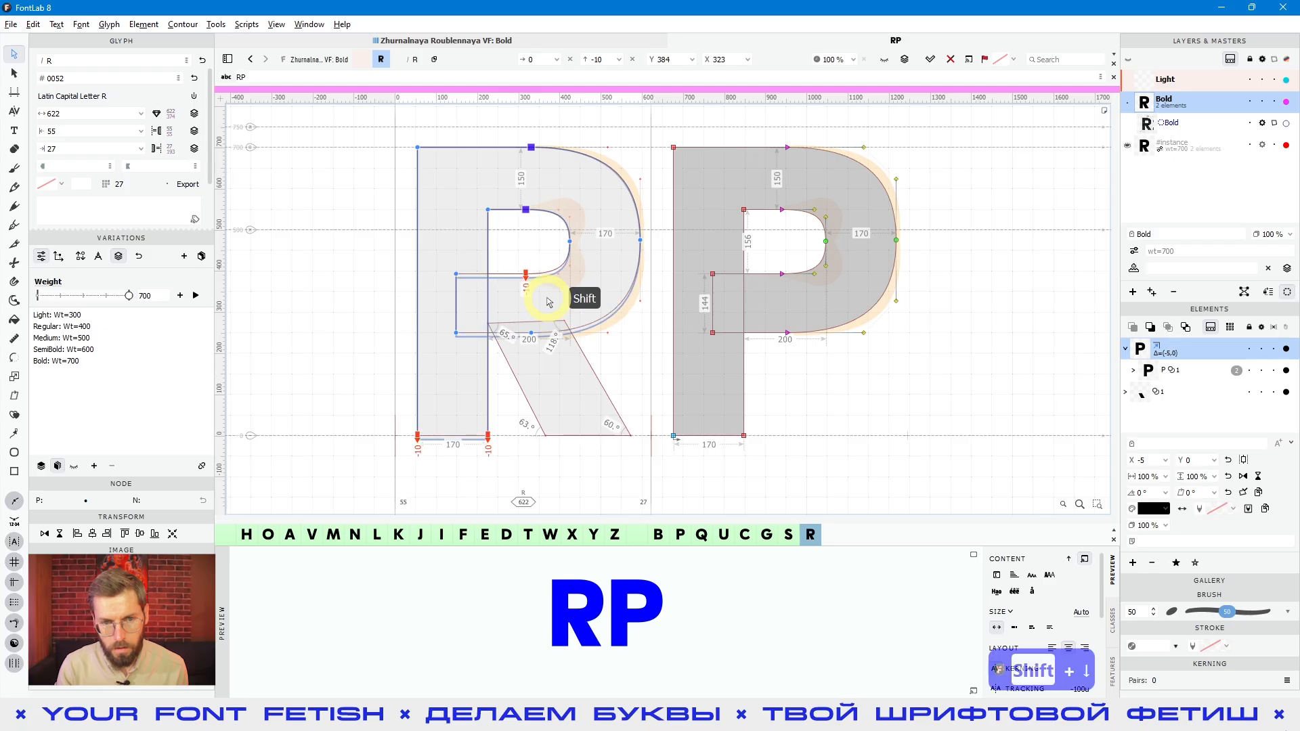
key("shift+Up")
key("shift+Right")
key("shift+Left")
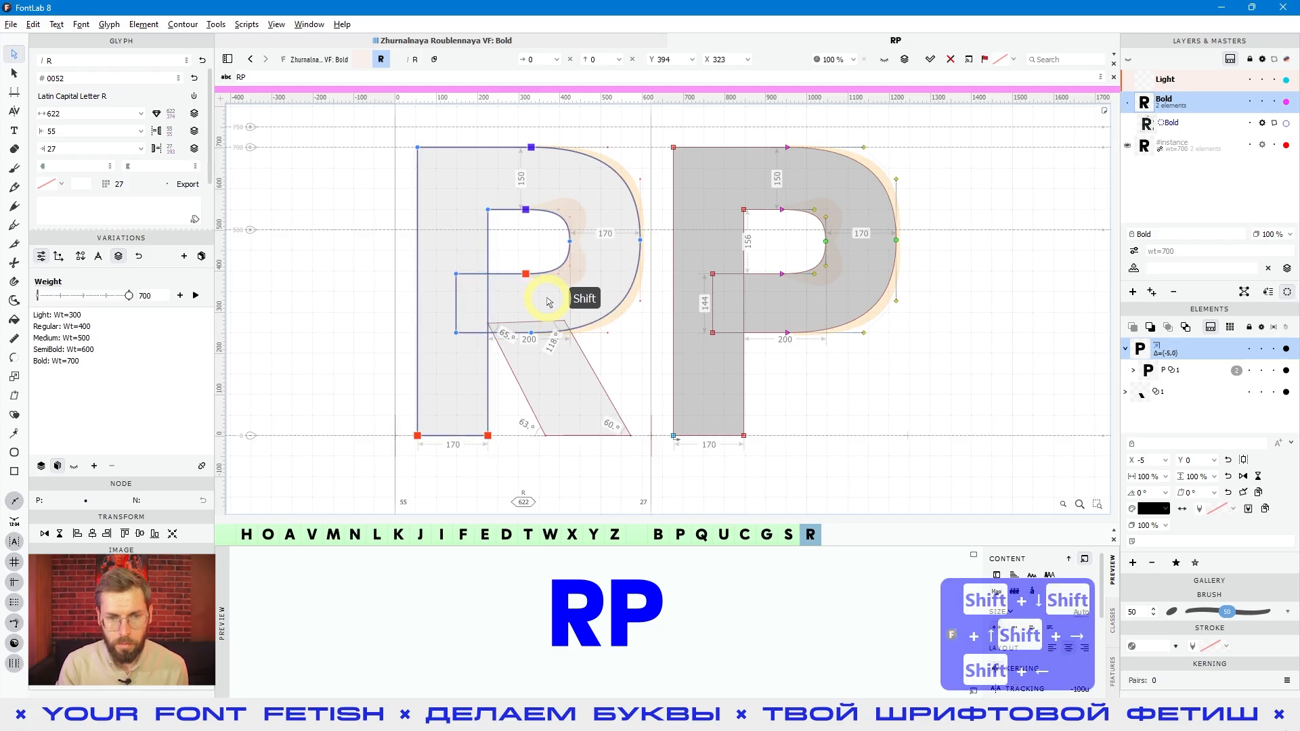
key("shift+Right")
key("shift+Left")
key("shift+Down")
key("shift+Up")
- Offset the lower counter edge point and both stem base points by 30, -40, ending with only the counter point selected
key("shift+Right")
key("shift+Right")
key("shift+Right")
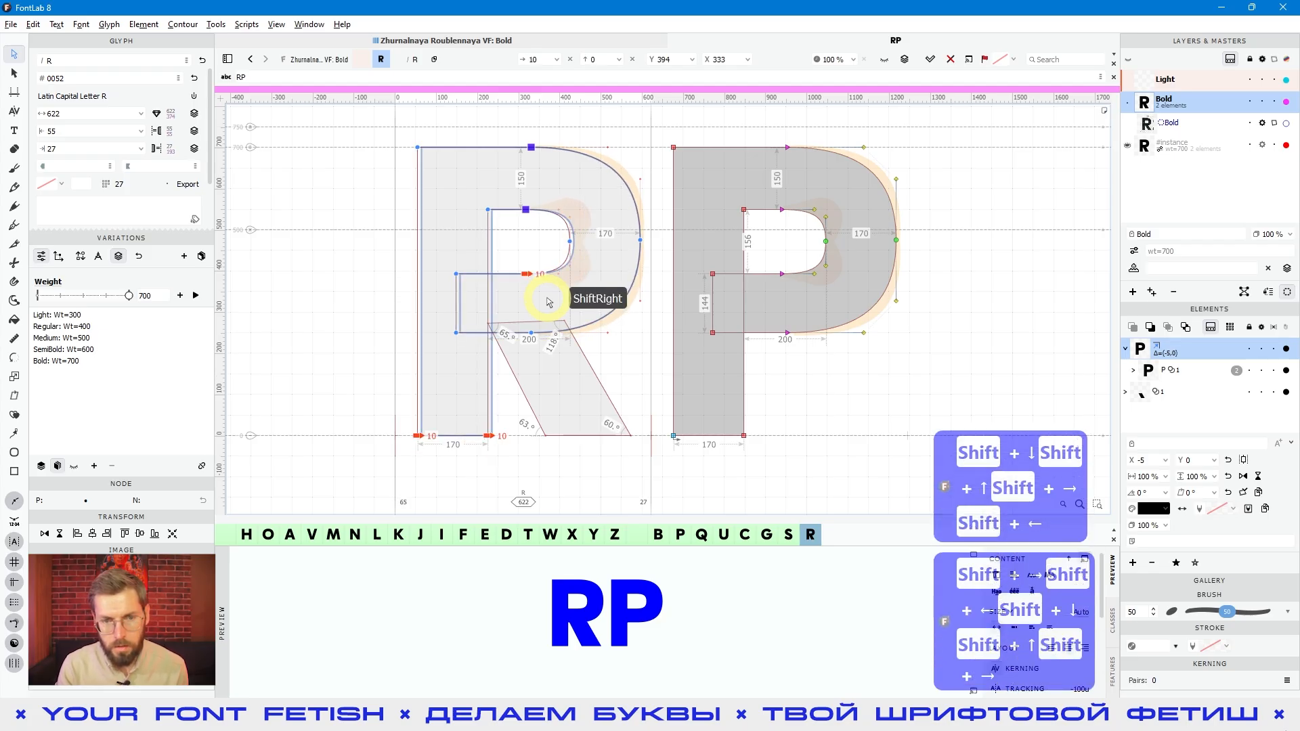
key("shift+Down")
key("shift+Down")
key("shift+Down")
key("shift+Down")
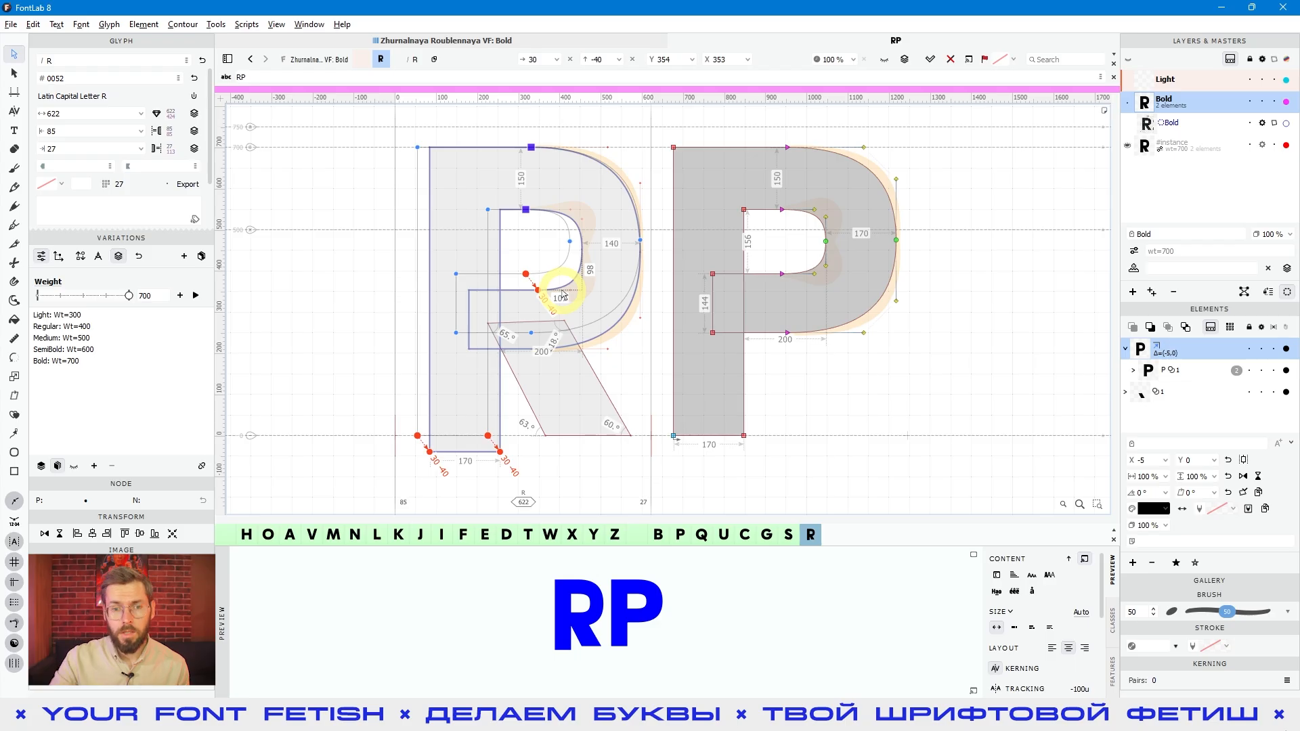
left_click(526, 274)
left_click(536, 292)
left_click(535, 294)
left_click(539, 304)
left_click(538, 290)
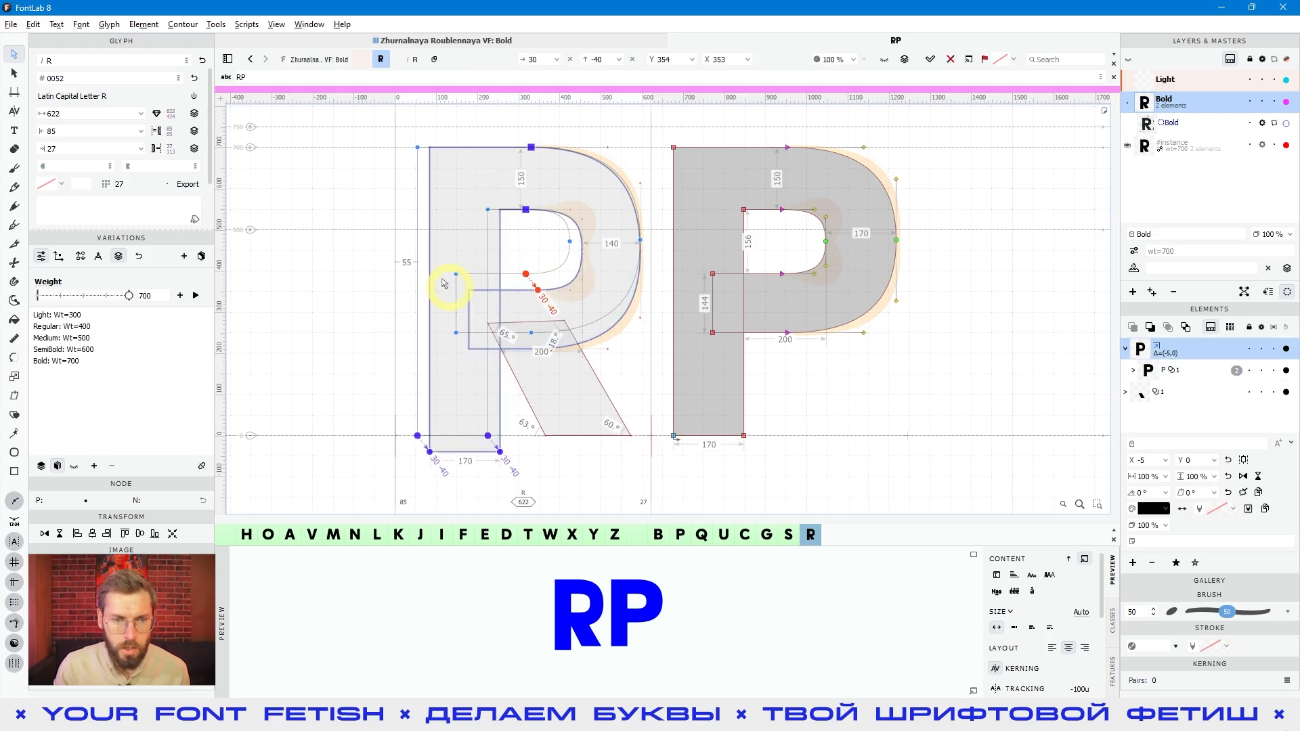
- Add a delta point at the counter's upper corner beside the stem and offset it by -30, 29
left_click_drag(490, 214, 493, 212)
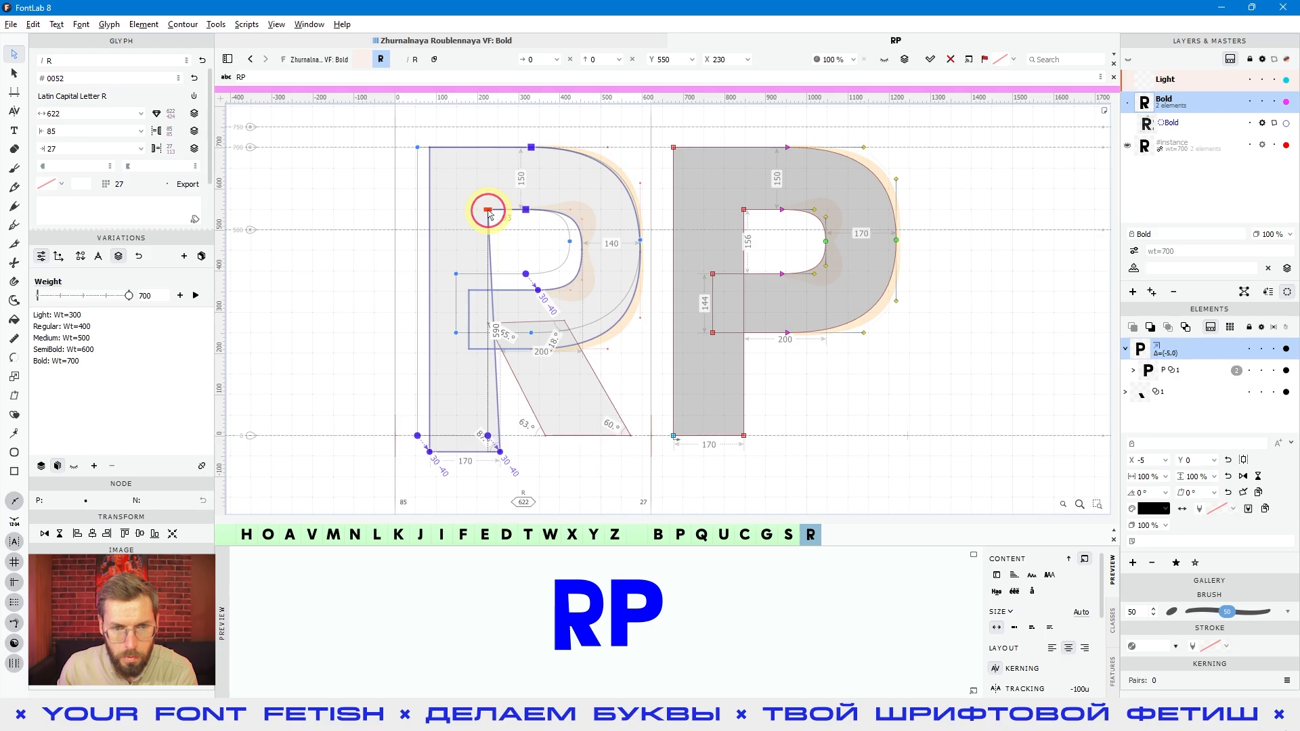
mouse_move(488, 215)
left_mouse_down()
mouse_move(467, 303)
mouse_move(483, 220)
mouse_move(494, 211)
mouse_move(503, 231)
mouse_move(475, 199)
left_mouse_up()
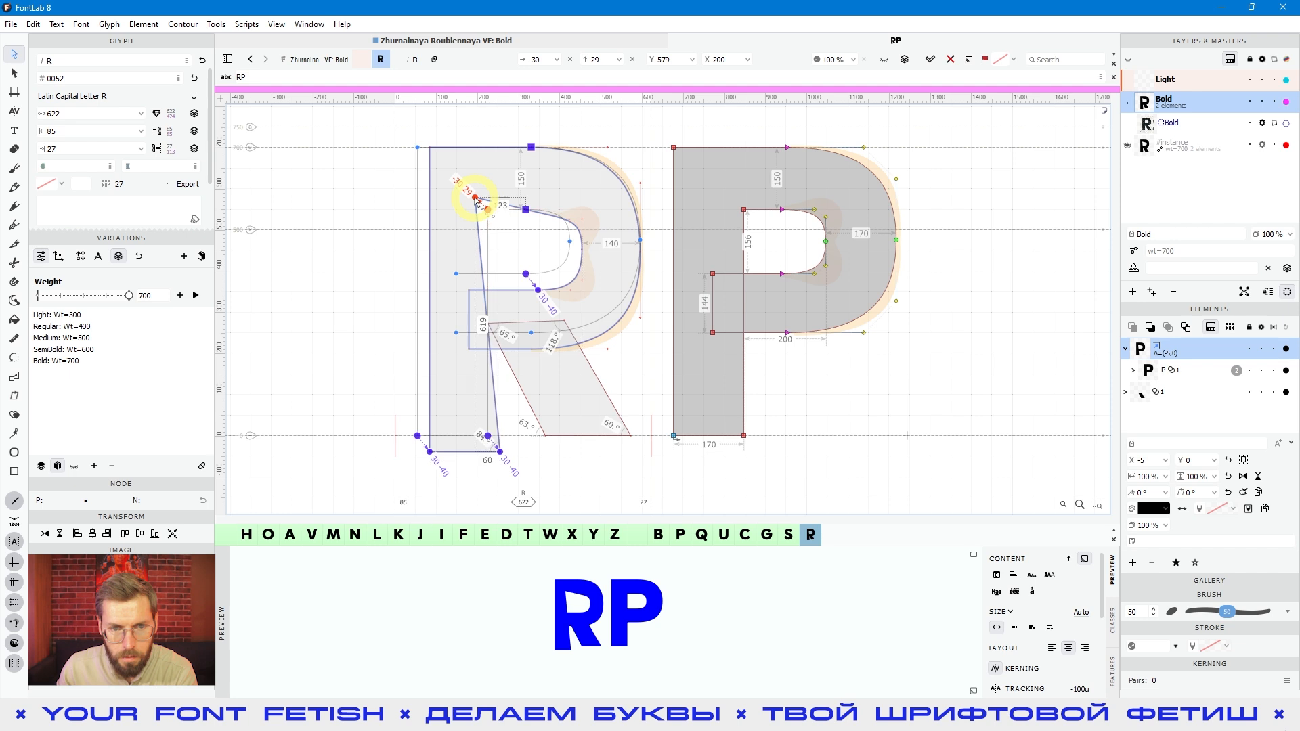
left_click(526, 210)
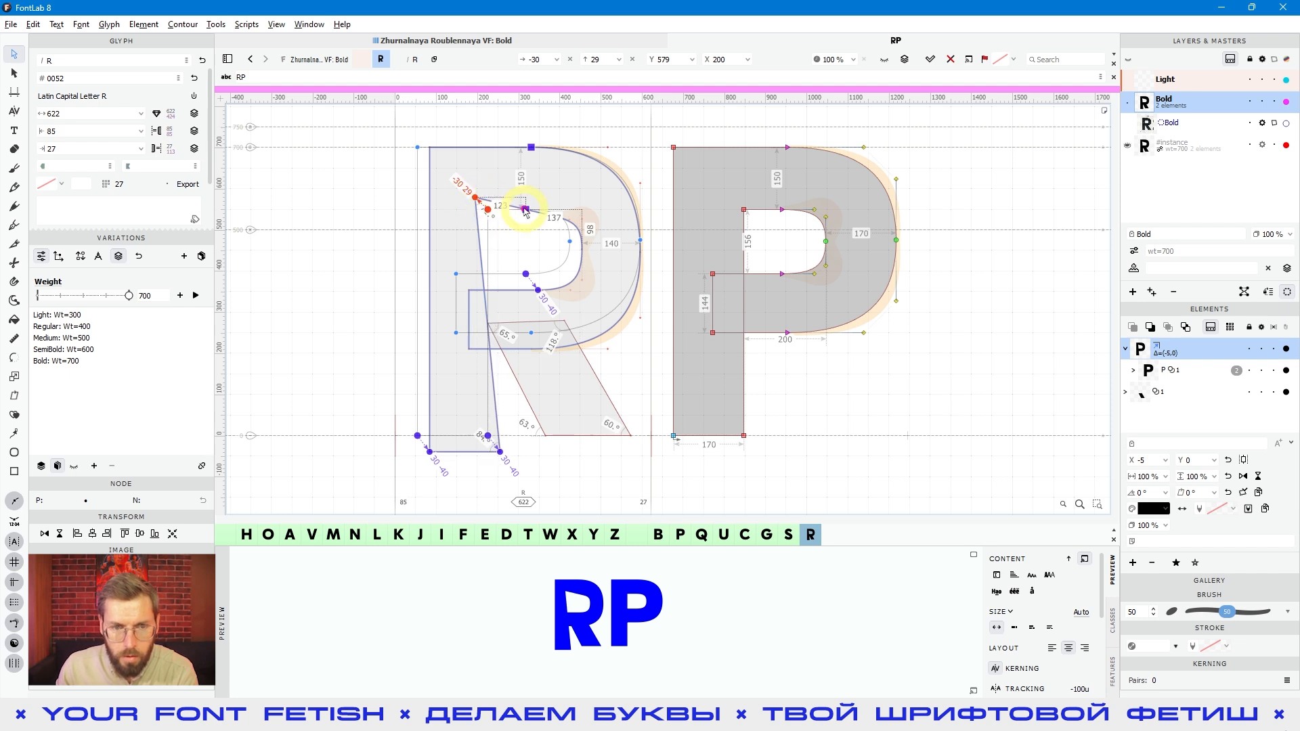
left_click(526, 210)
left_click(469, 381)
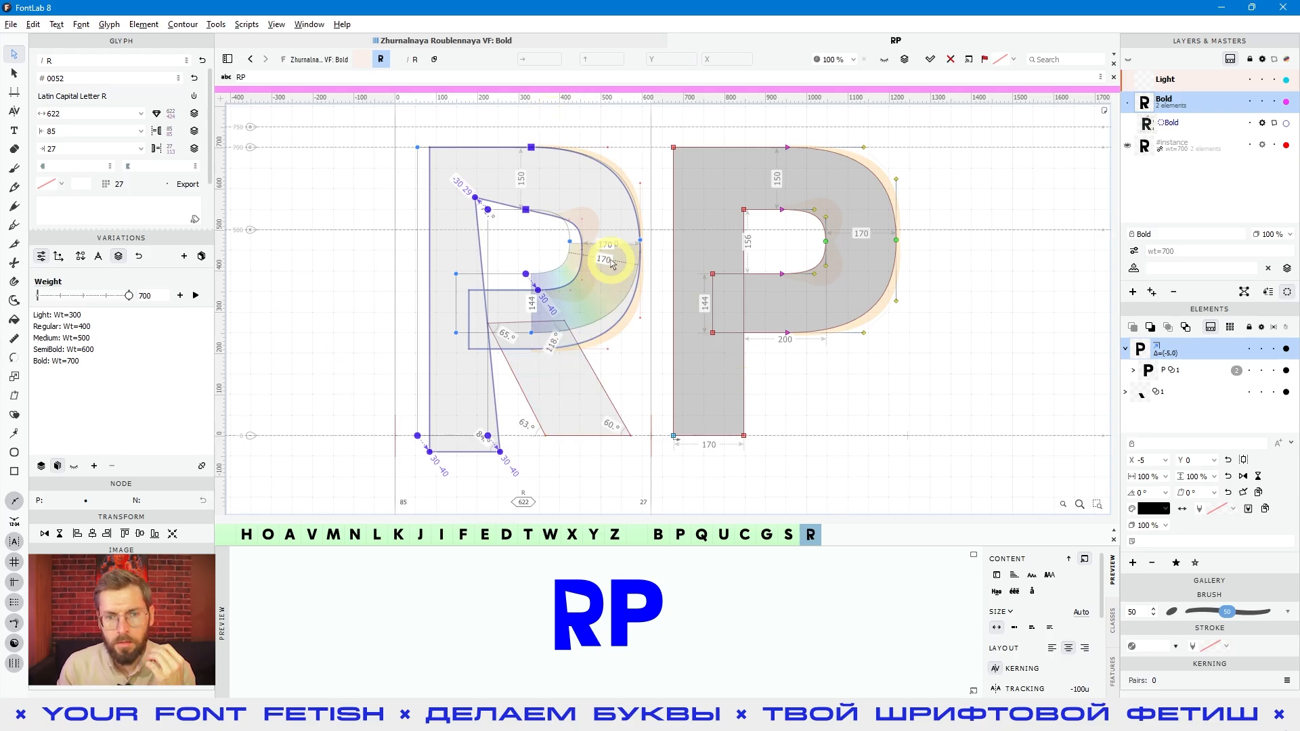
- Enter the referenced P's outline and try nudging its top edge curve-start node 10 units up and back down
left_click(612, 263)
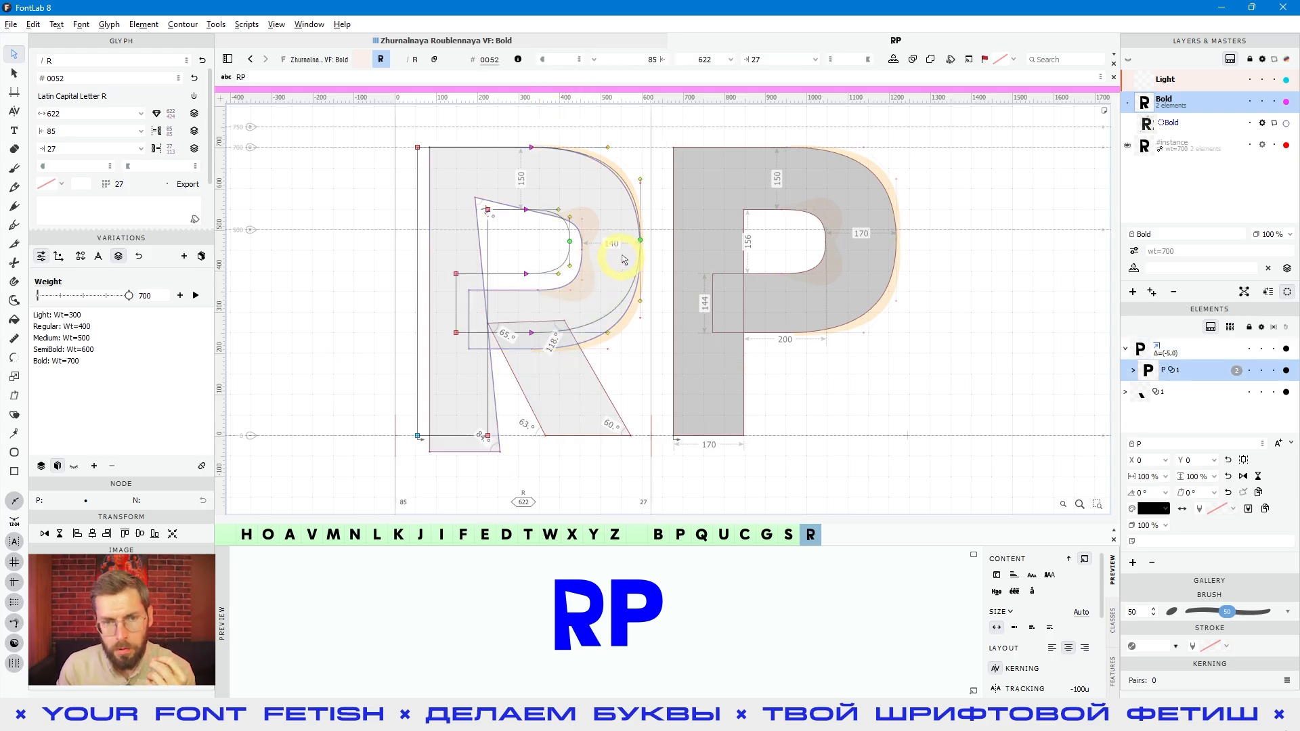
left_click(533, 145)
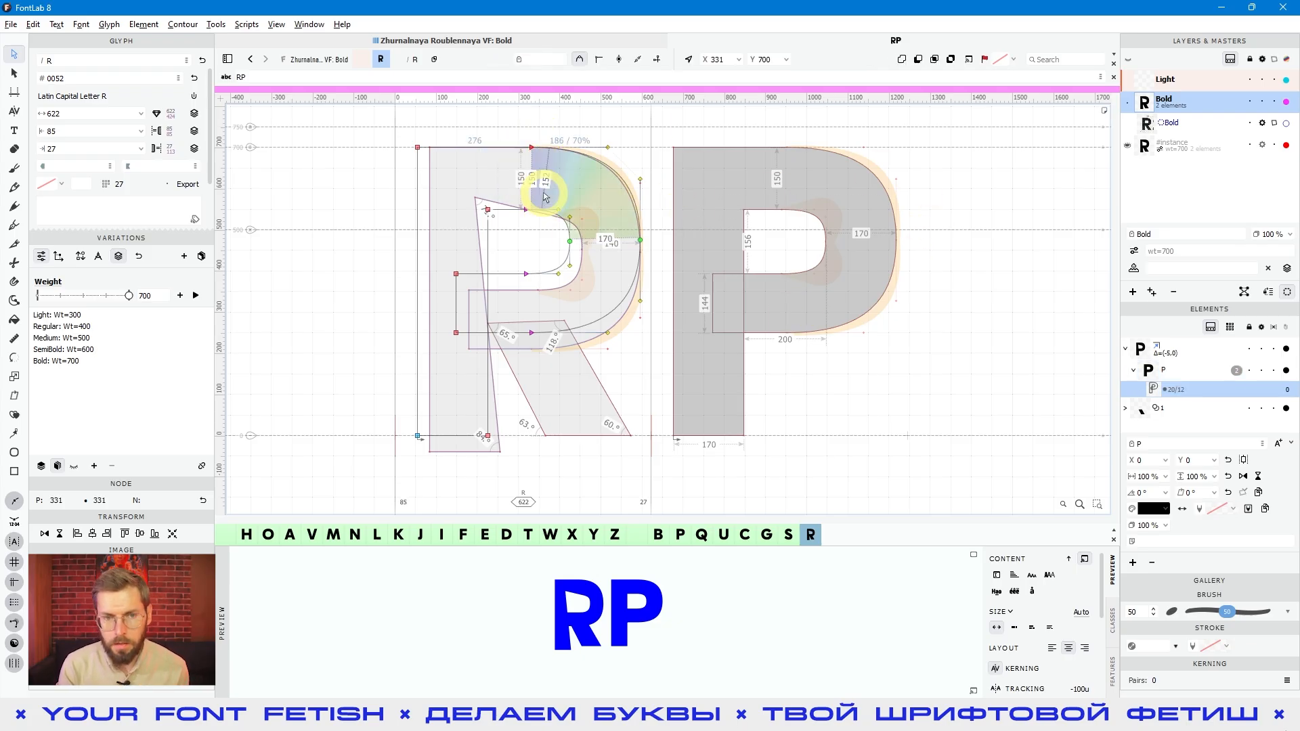
key("shift+Up")
key("shift+Down")
key("shift+Up")
key("shift+Down")
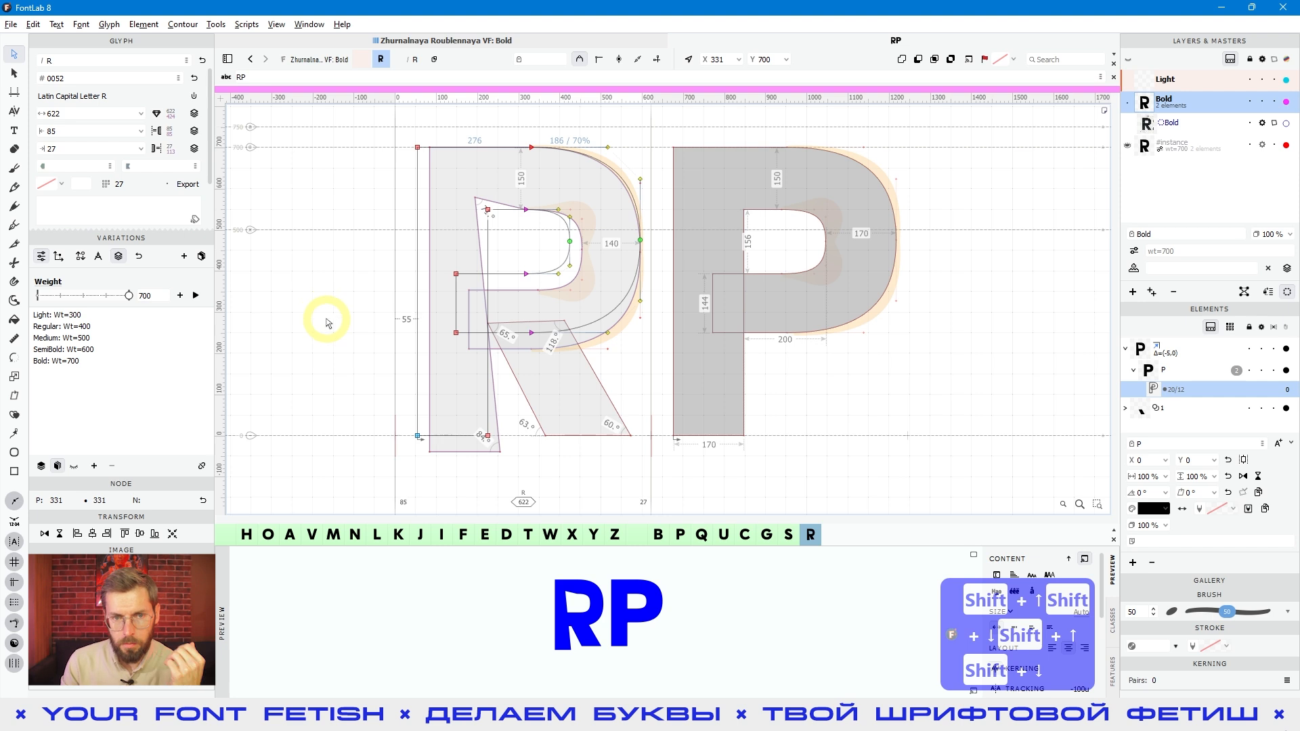
- Examine the R's element structure against the standalone P: the Delta filter group, its nested P reference and that reference's contour
left_click(740, 390)
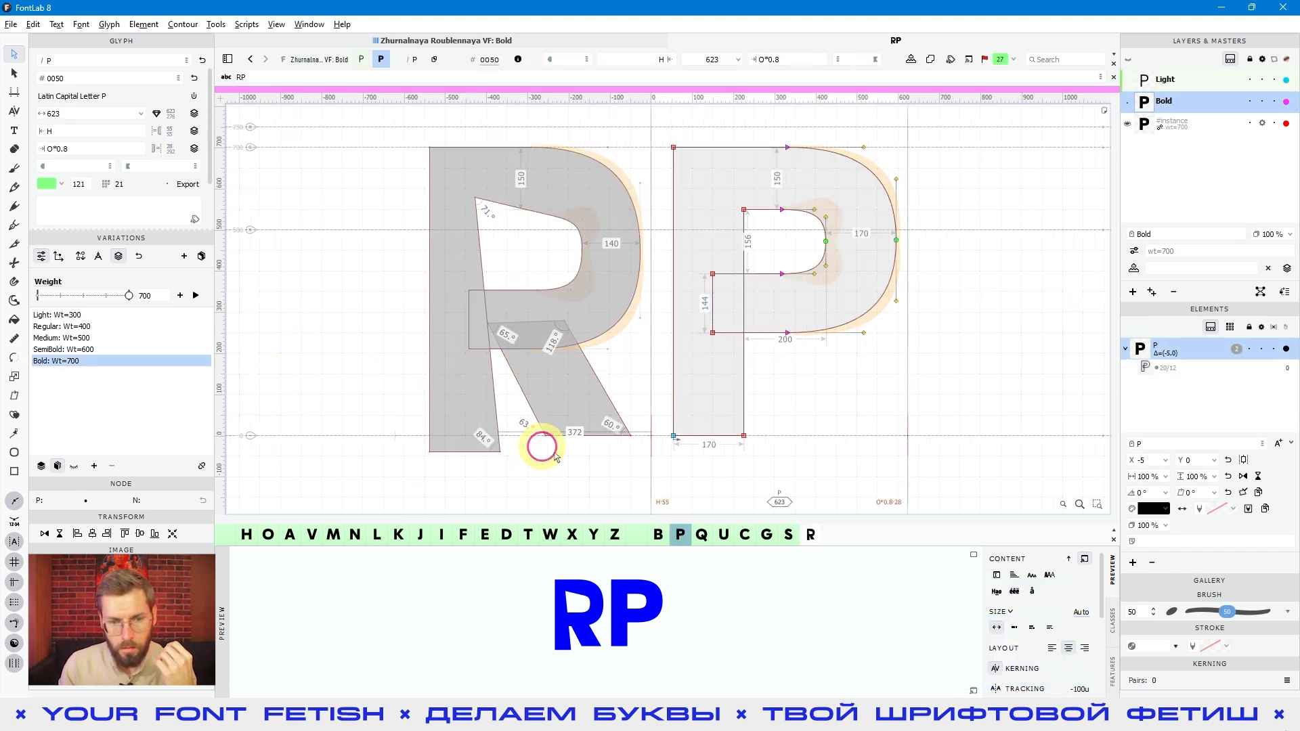
left_click(578, 474)
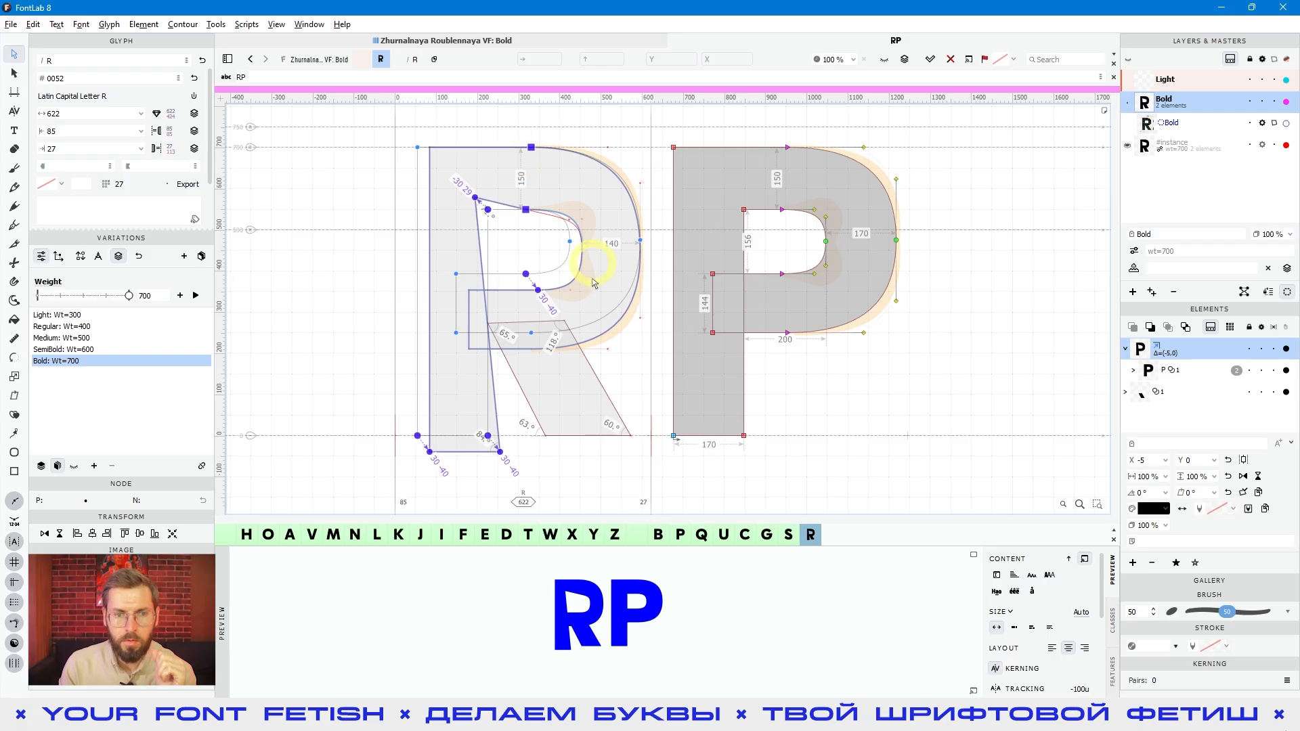
left_click(602, 211)
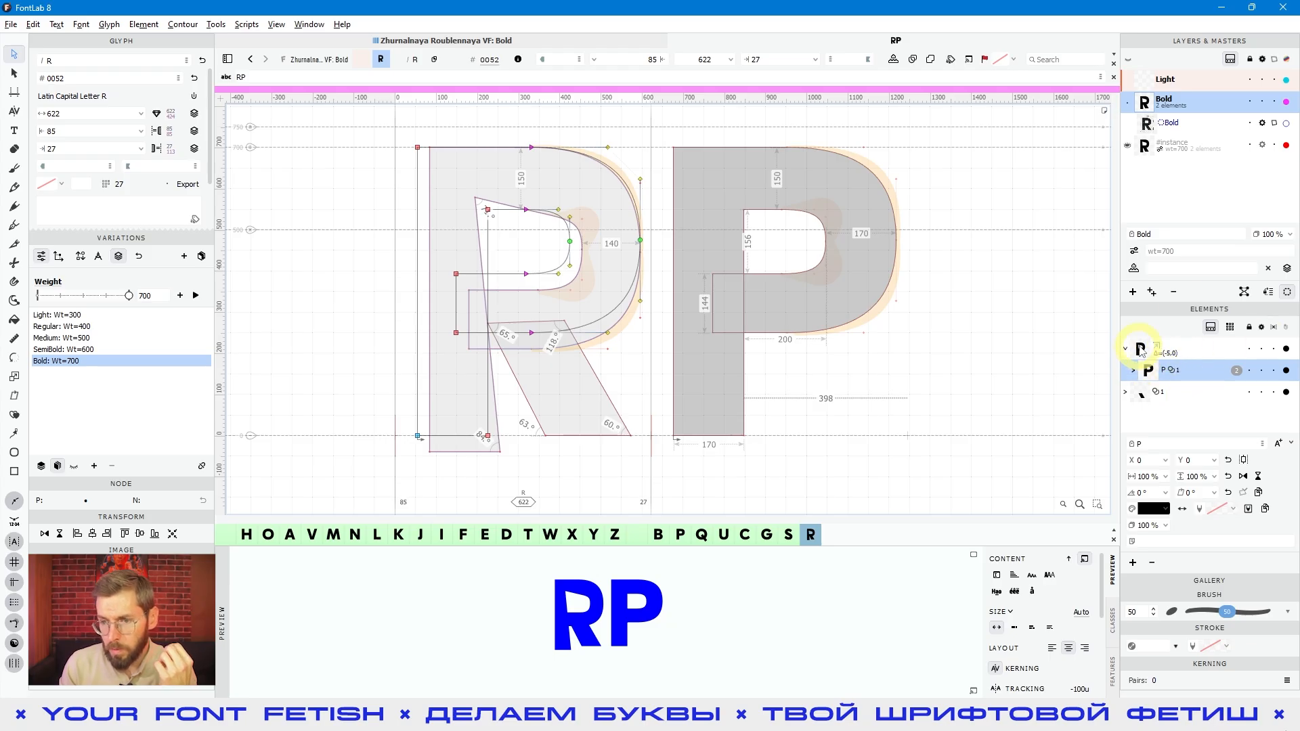
left_click(1162, 349)
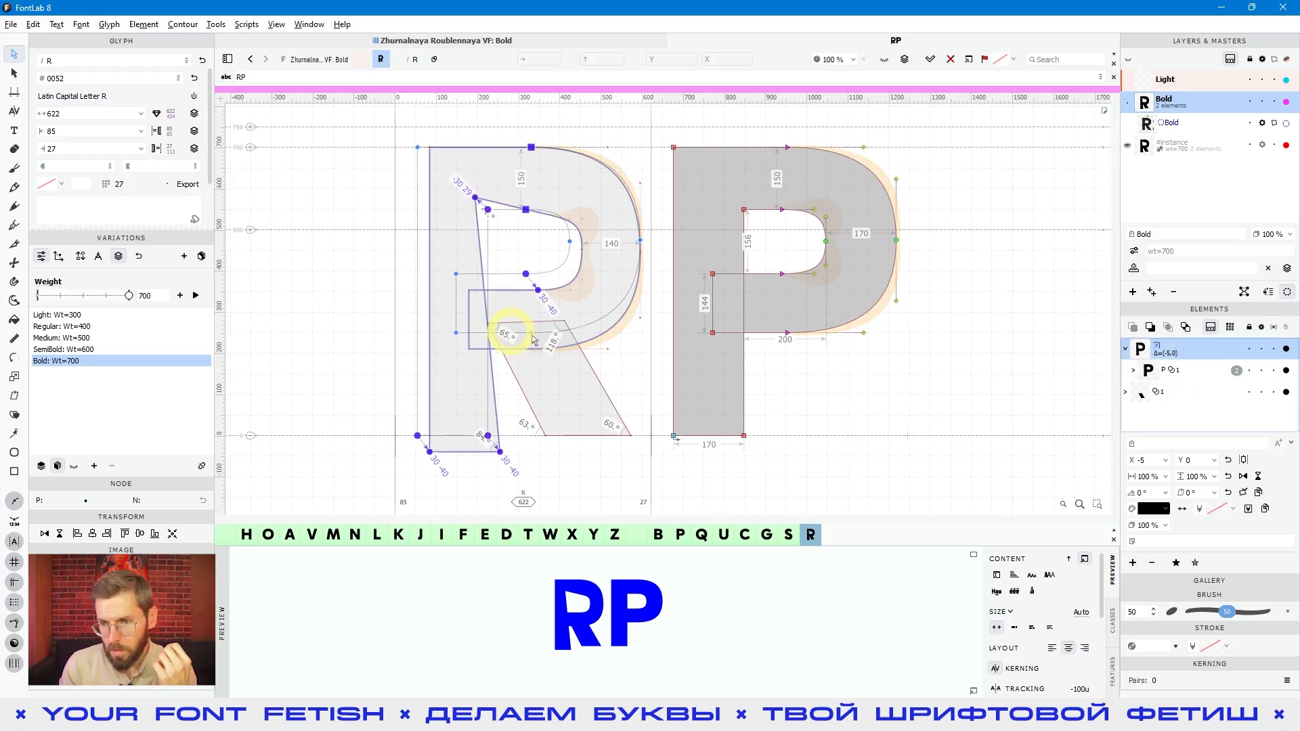
left_click(1164, 370)
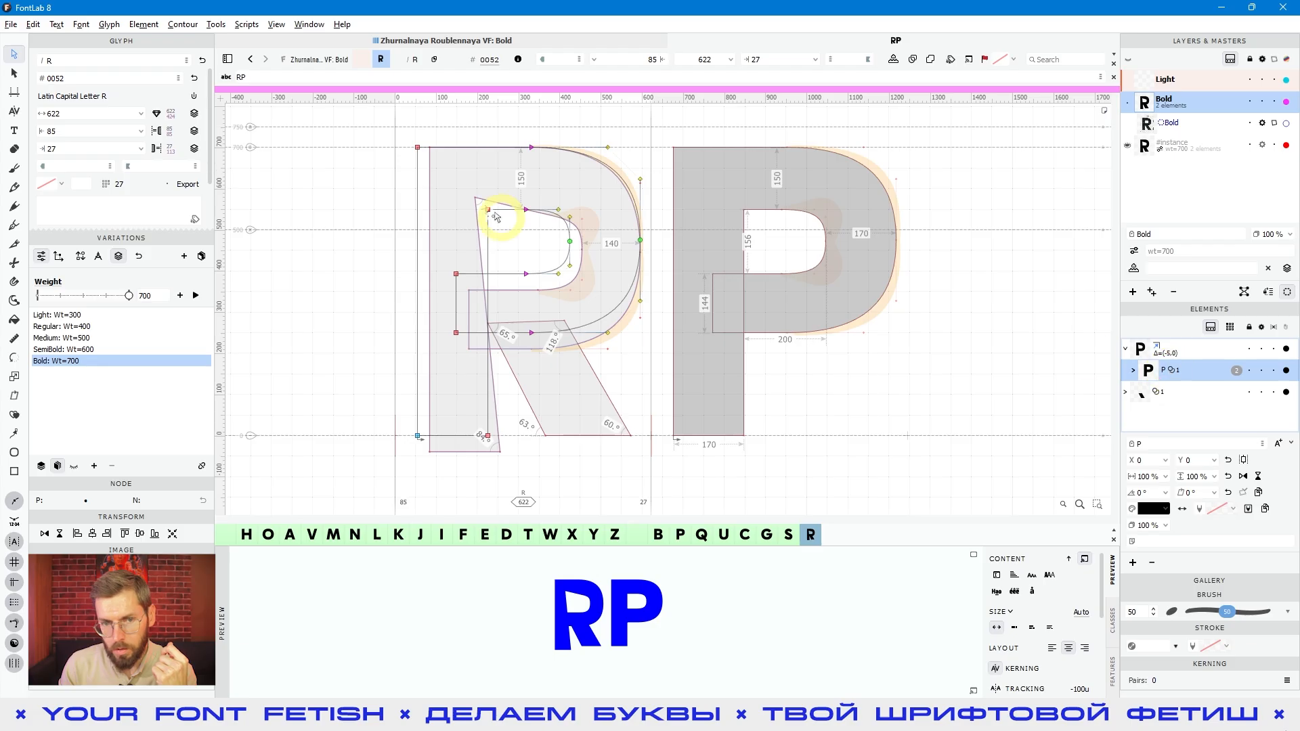
left_click(1133, 369)
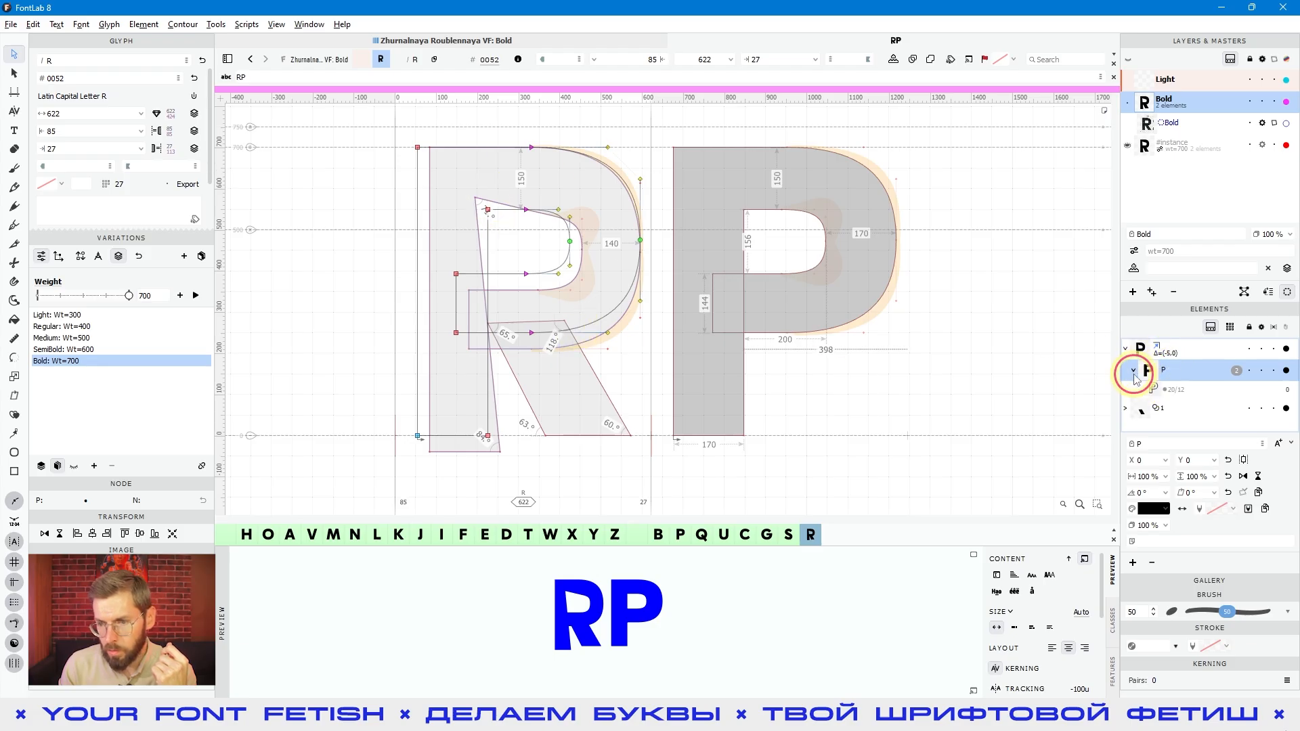
left_click(1183, 390)
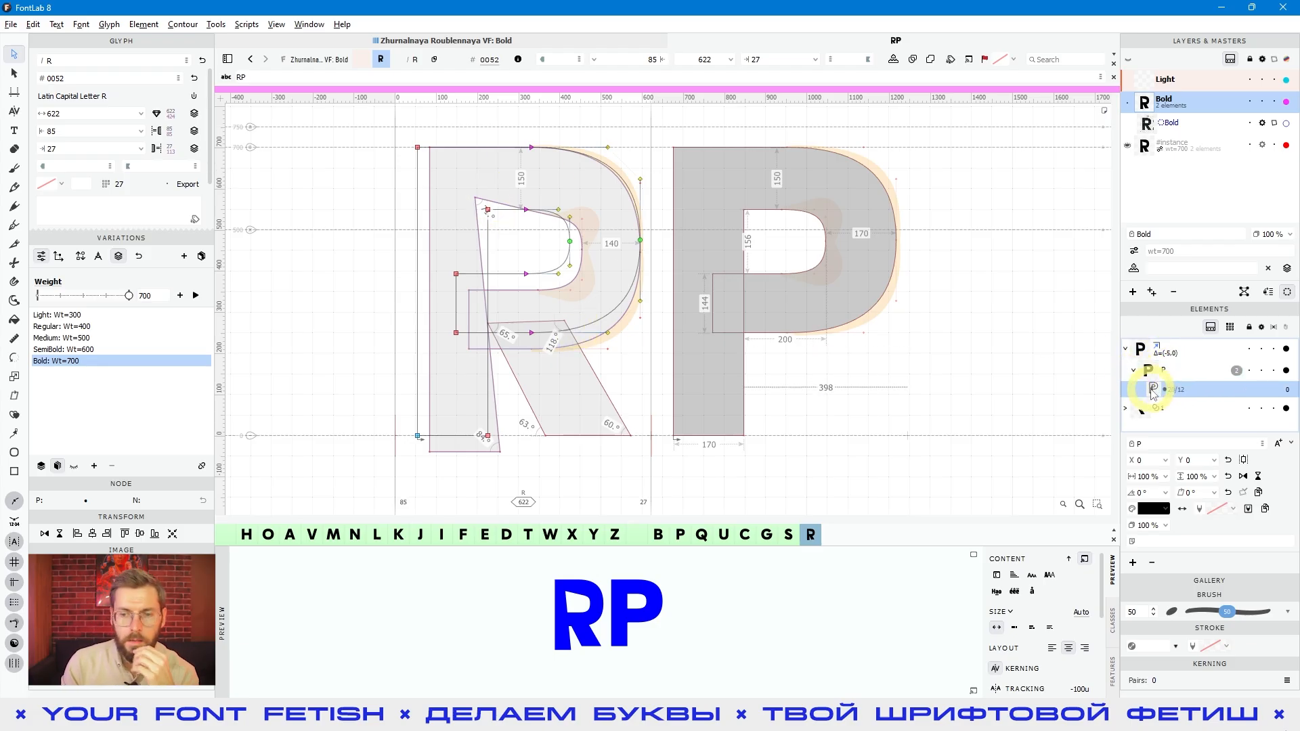
mouse_move(1155, 390)
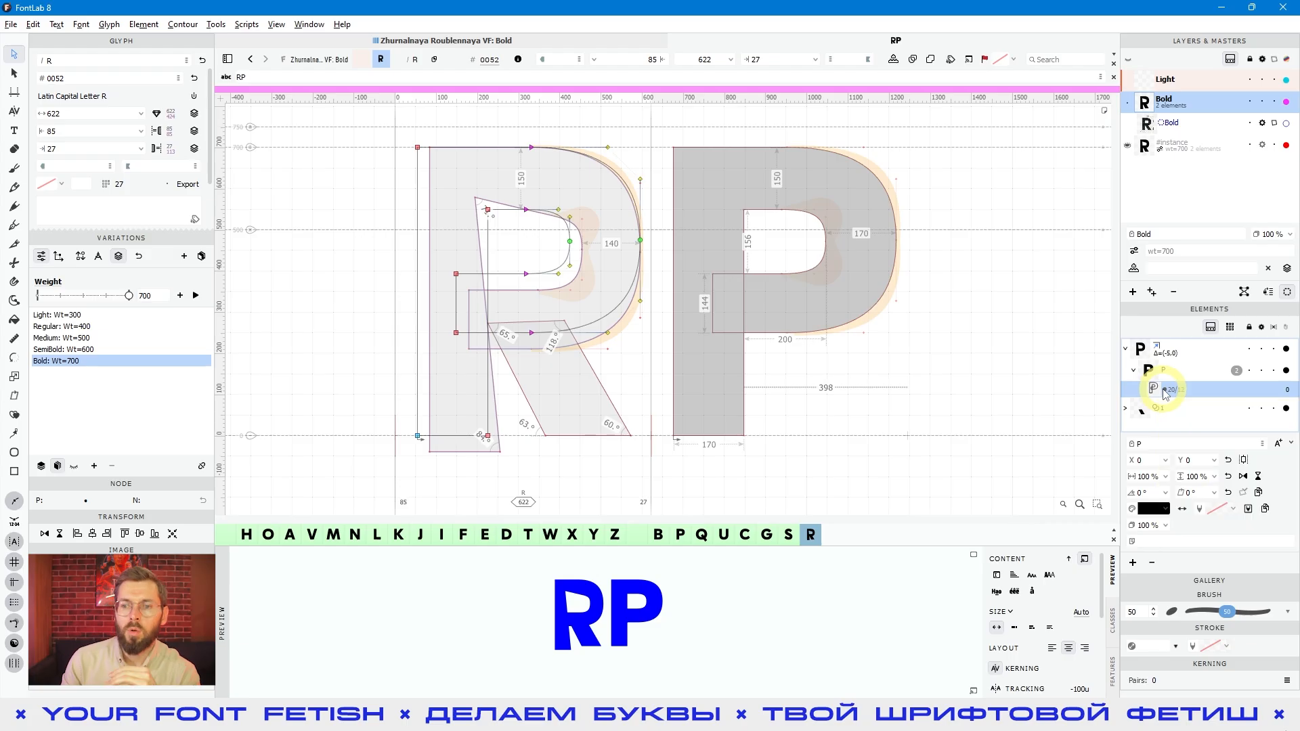
left_click(1174, 371)
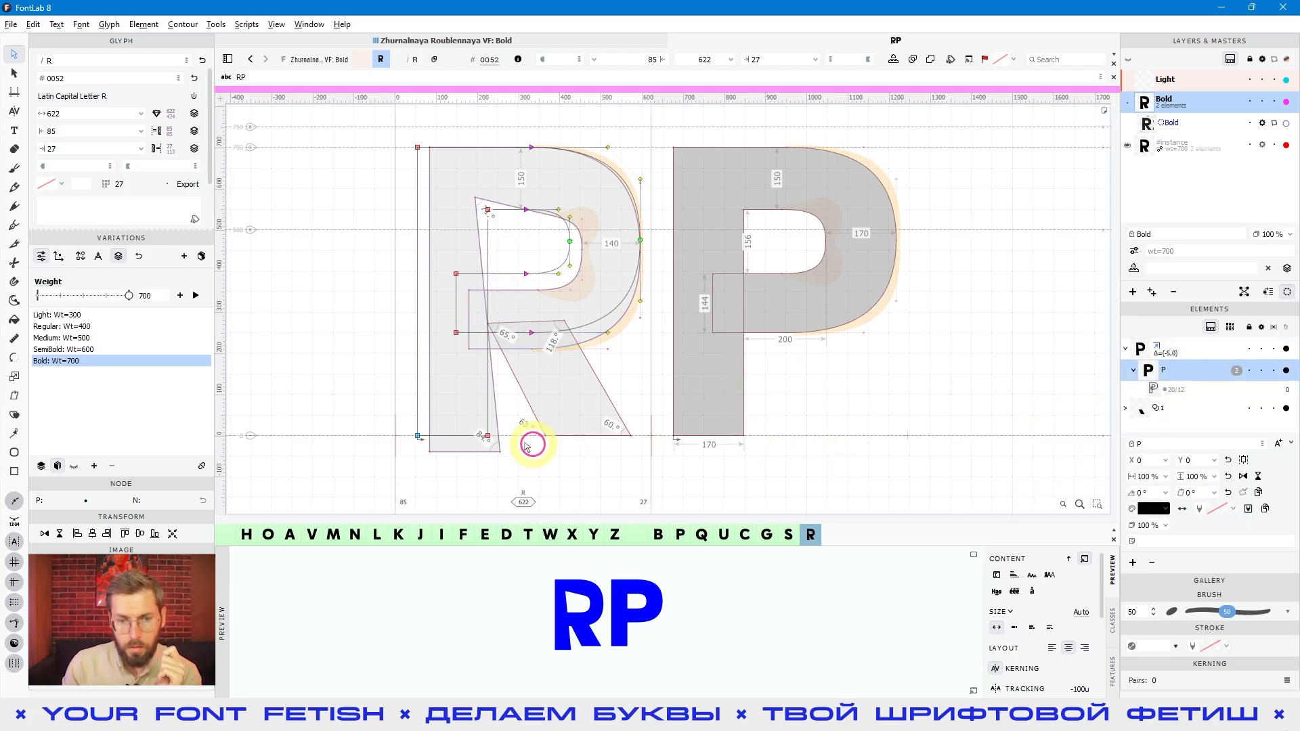
left_click(595, 419)
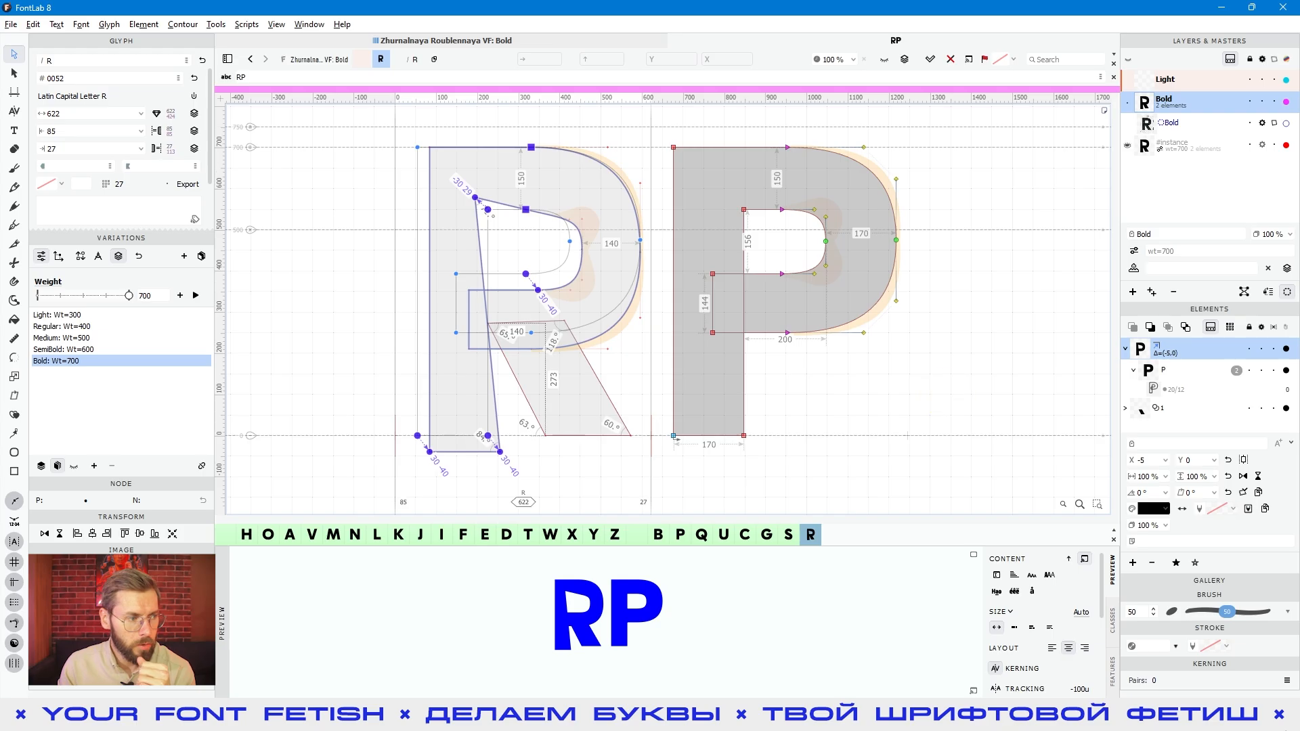
- Move the delta point at the counter's upper corner beside the stem to an offset of 10, 46
left_click(476, 198)
mouse_move(476, 199)
left_mouse_down()
mouse_move(466, 205)
mouse_move(476, 180)
mouse_move(461, 196)
mouse_move(493, 195)
left_mouse_up()
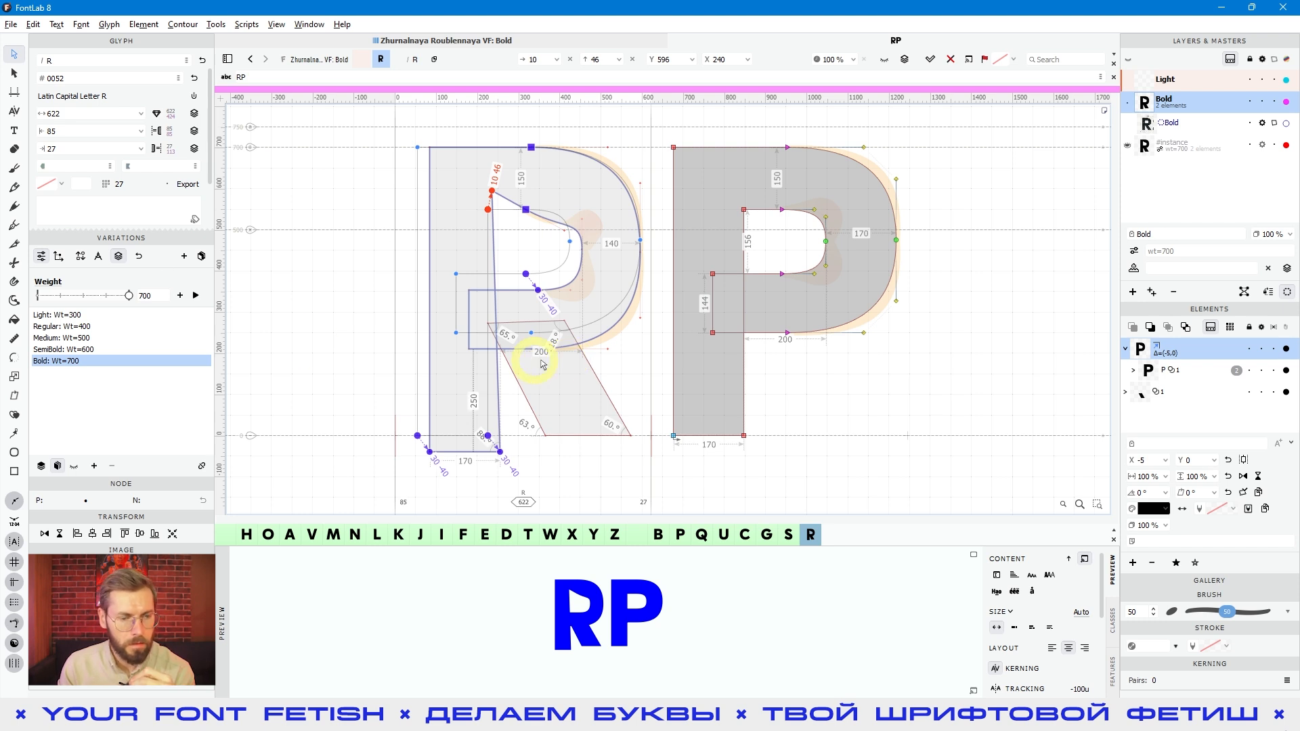
scroll(567, 351, "up", 2)
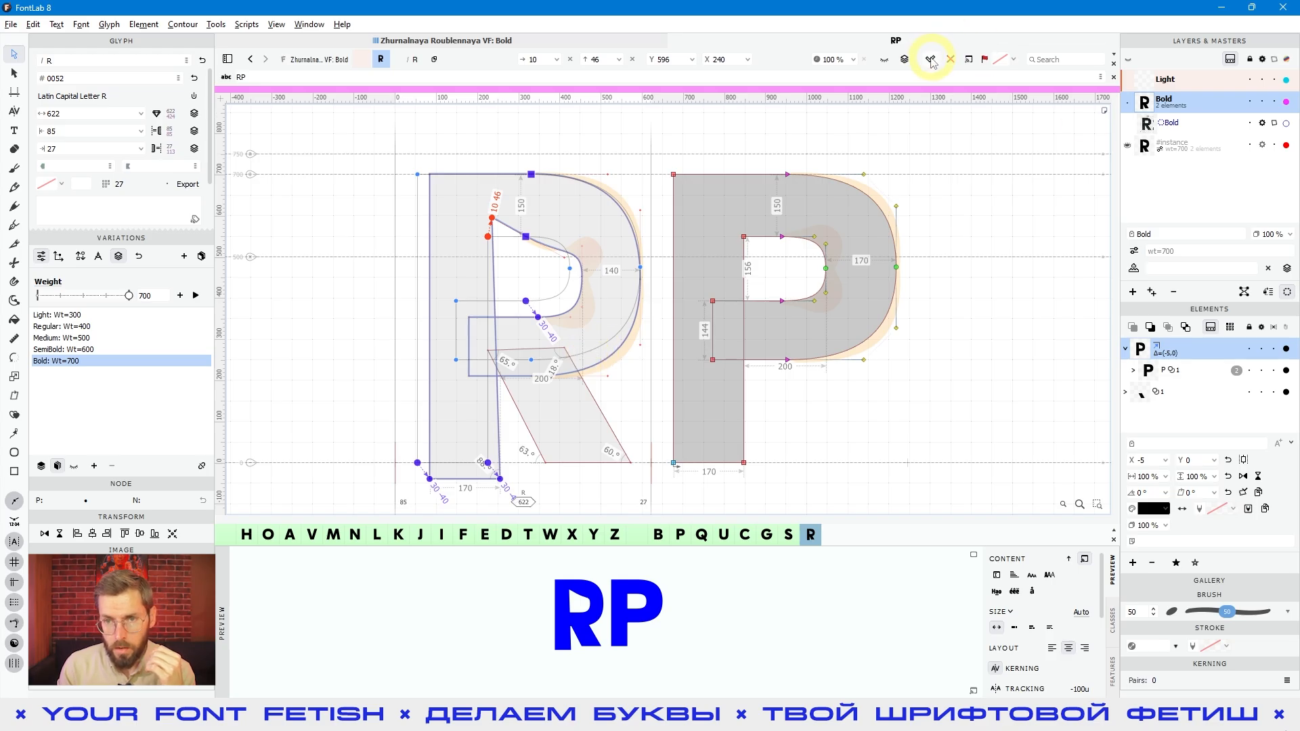
- Try expanding the Delta filter into the outline and moving the bowl's right extreme node to 573, 462, and undo both
left_click(143, 24)
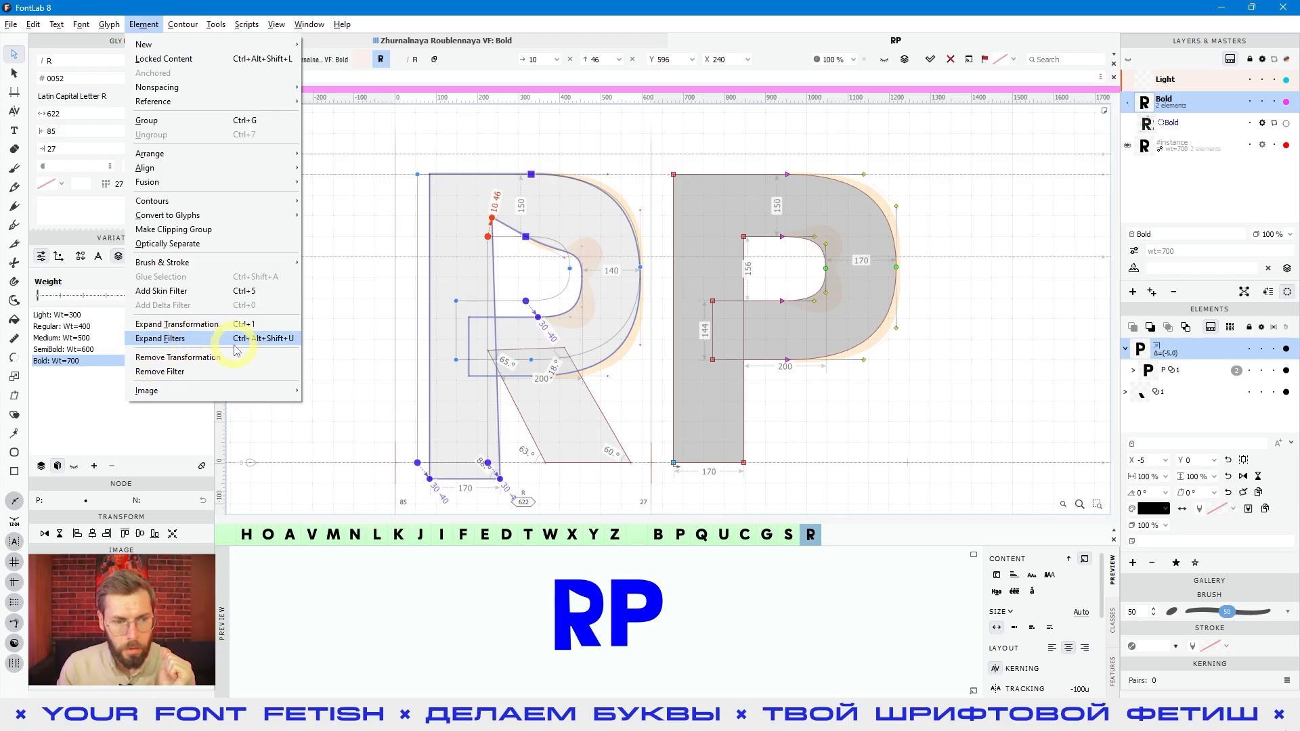
left_click(975, 142)
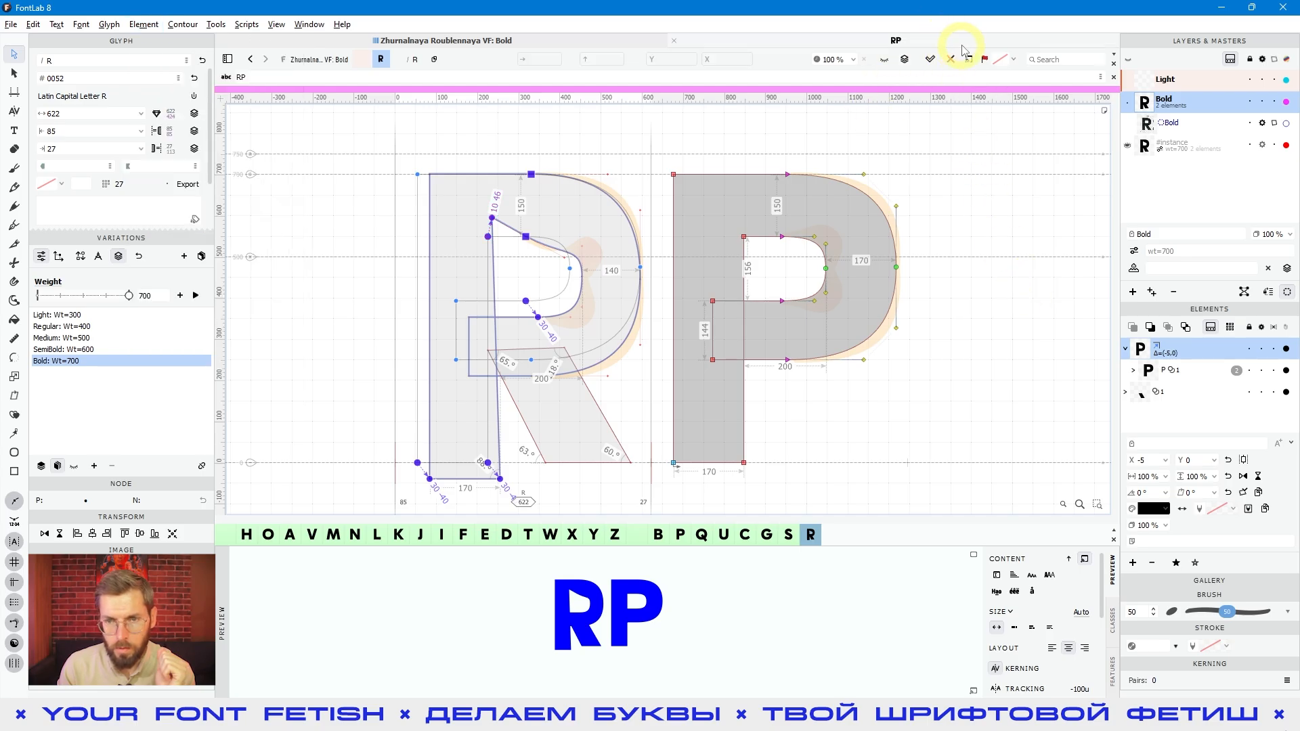
left_click(909, 67)
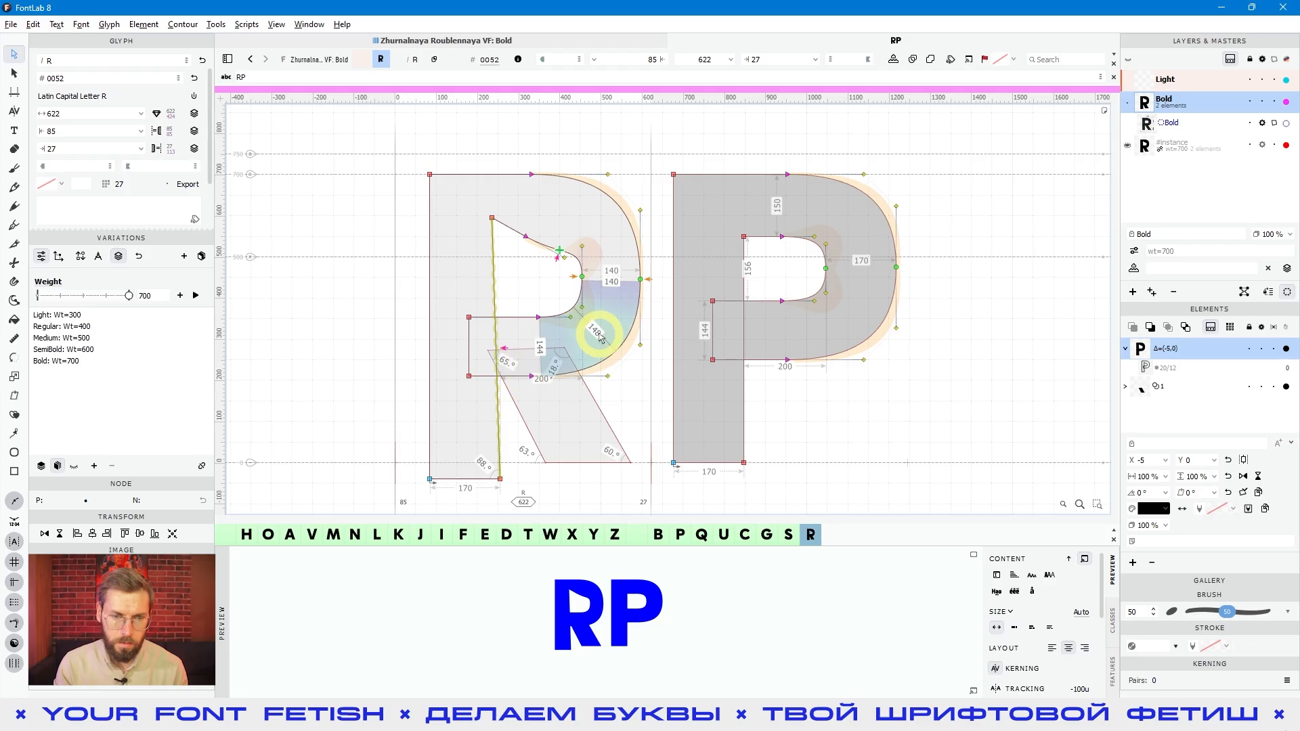
left_click_drag(641, 280, 640, 282)
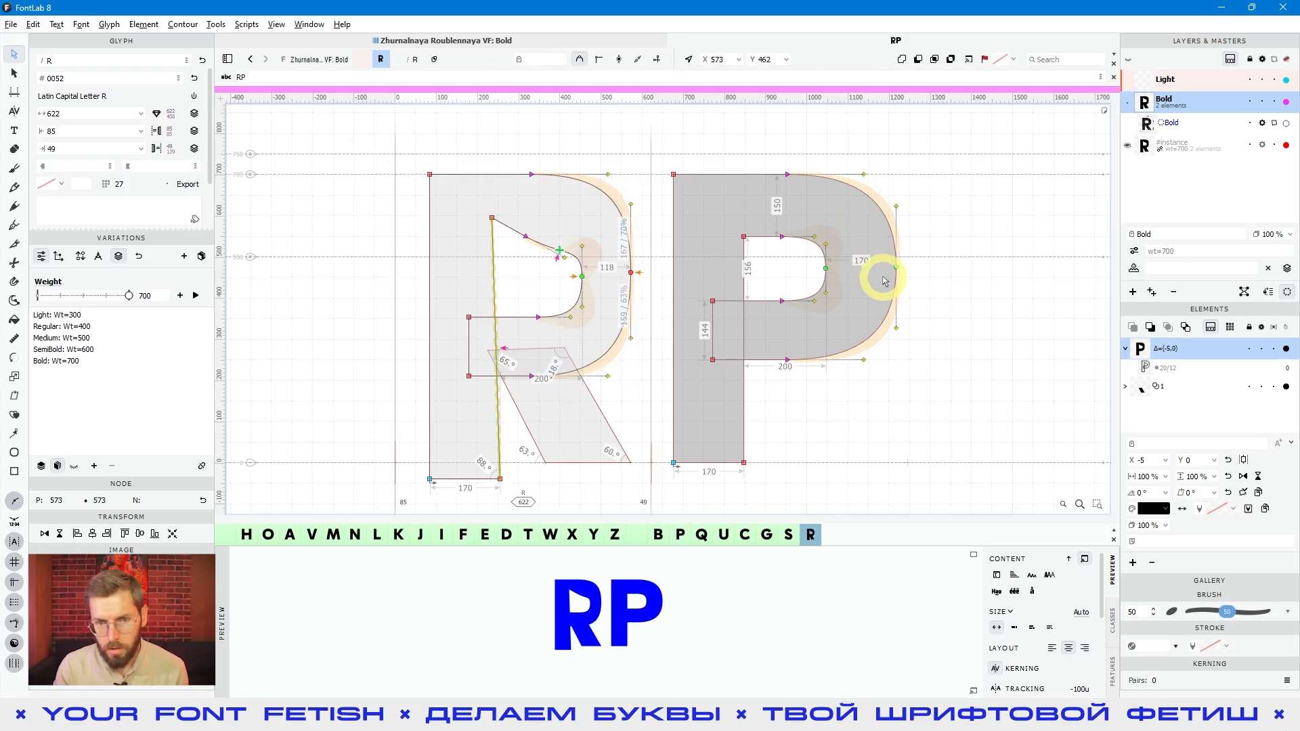
key("ctrl+z")
key("ctrl+z")
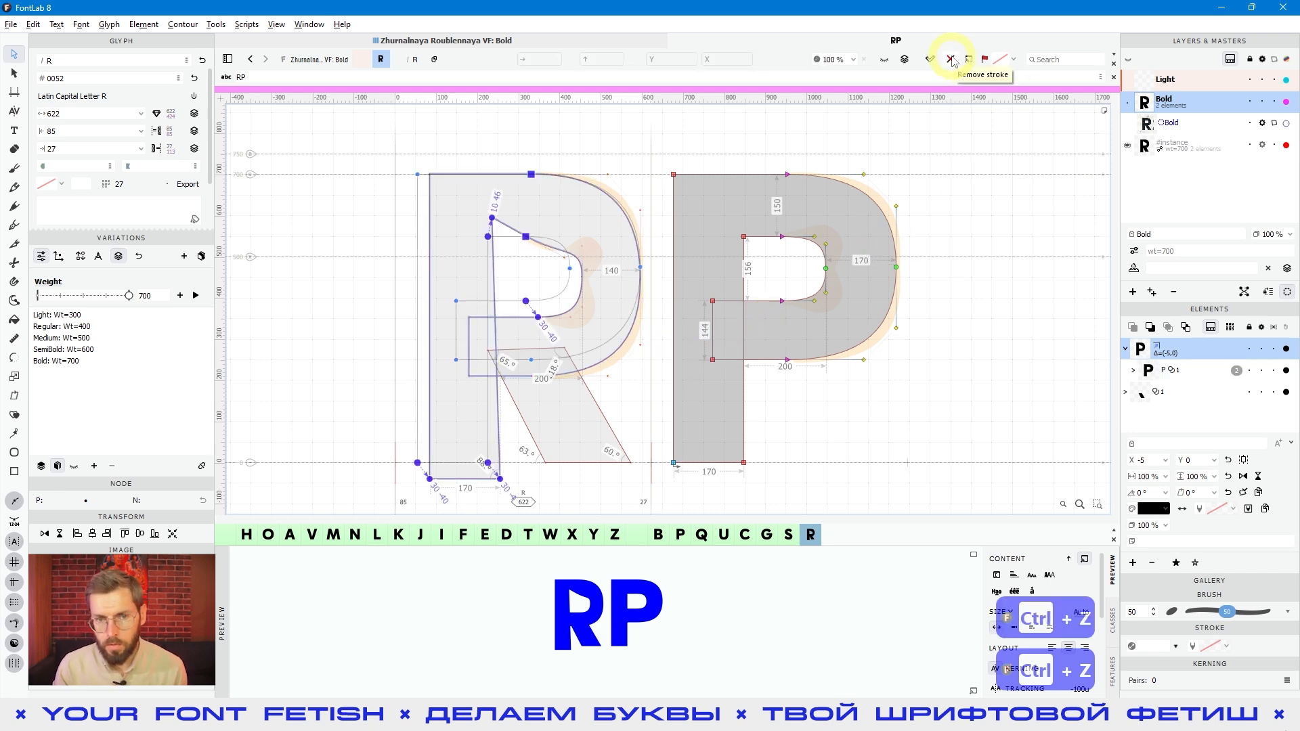
- Remove the Delta filter from the P reference in the R
left_click(952, 62)
left_click(987, 386)
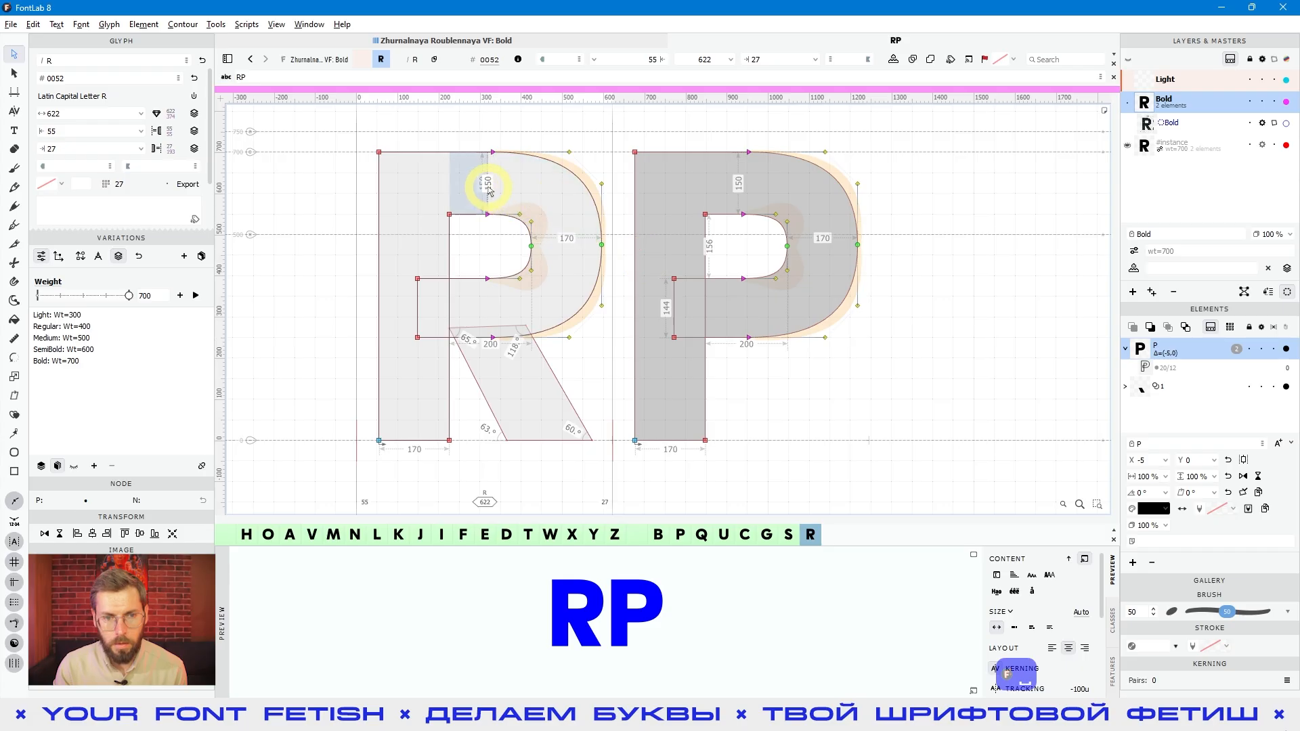
- Test the link to the P by nudging the counter's top edge curve-start node 10 units up and back down twice
left_click(488, 215)
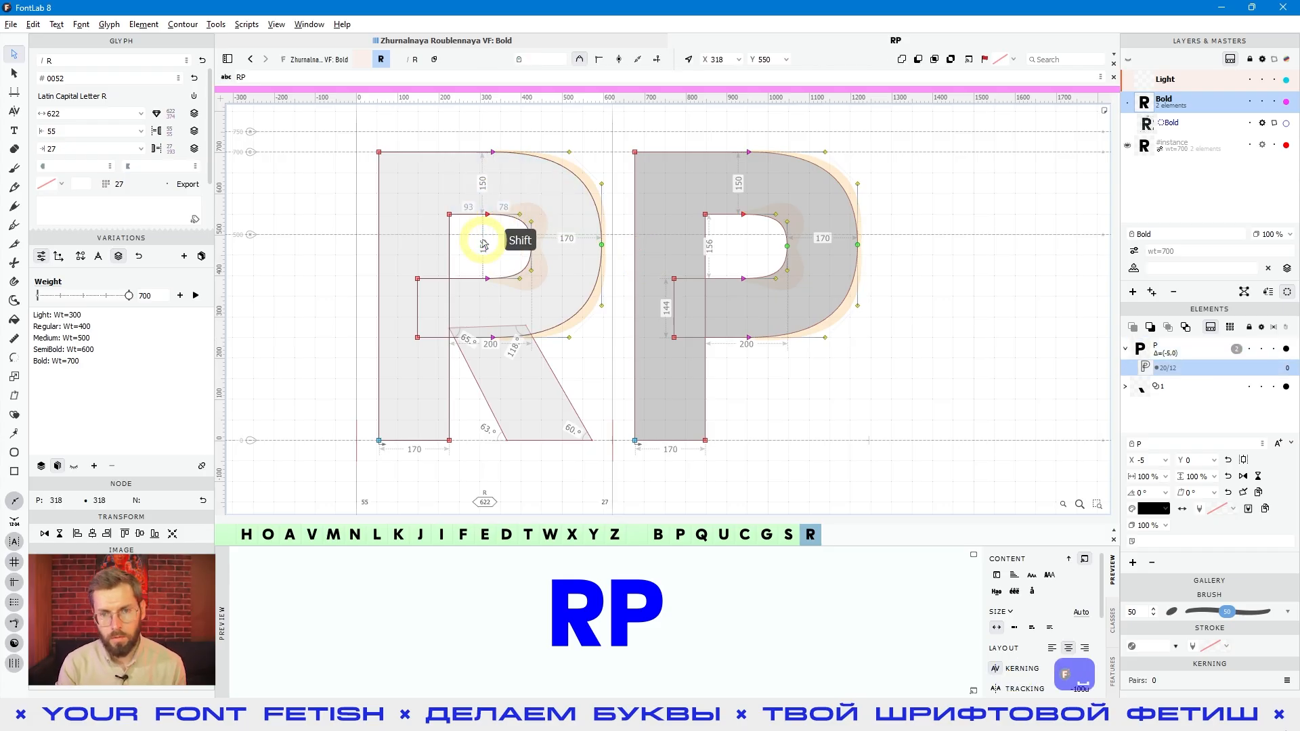
key("shift+Up")
key("shift+Down")
key("shift+Up")
key("shift+Down")
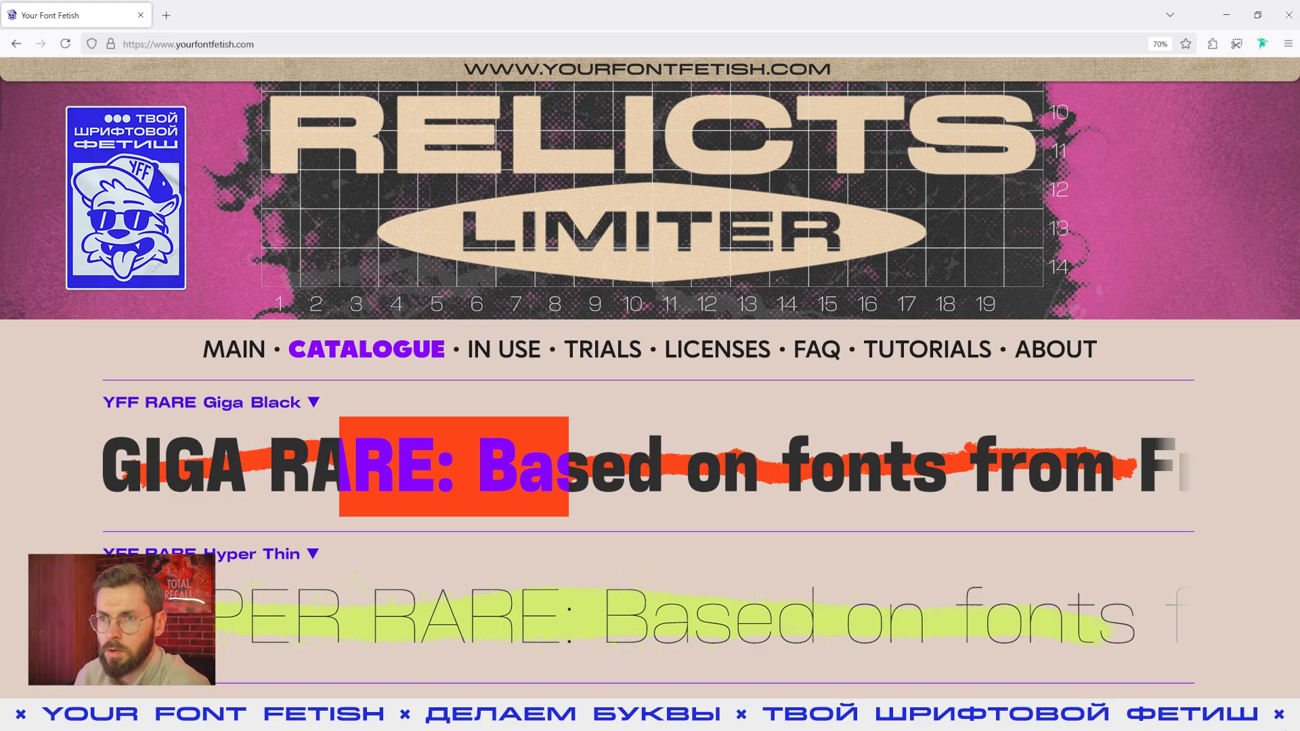
- Switch to Telegram and browse the Your Font Fetish channel posts and the Делаем Буквы FontLab community chat
key("alt+Tab")
scroll(853, 291, "down", 10)
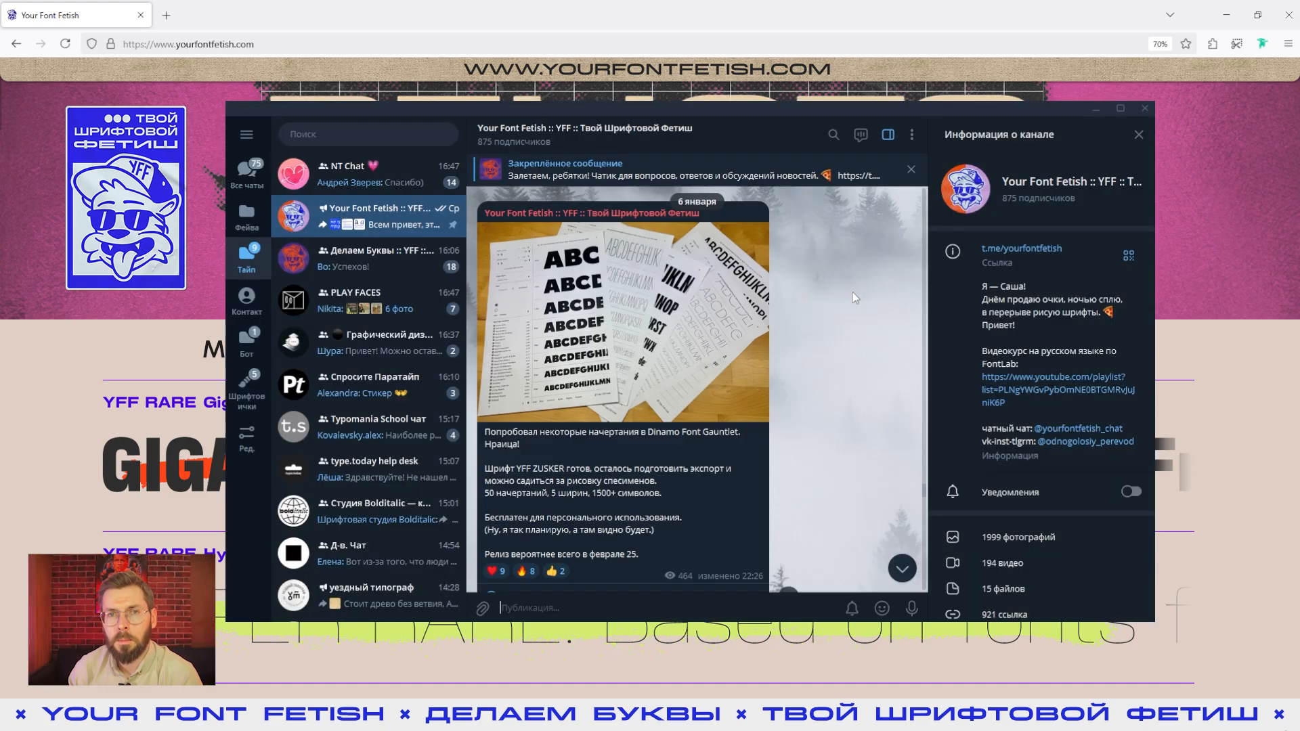
scroll(852, 291, "down", 10)
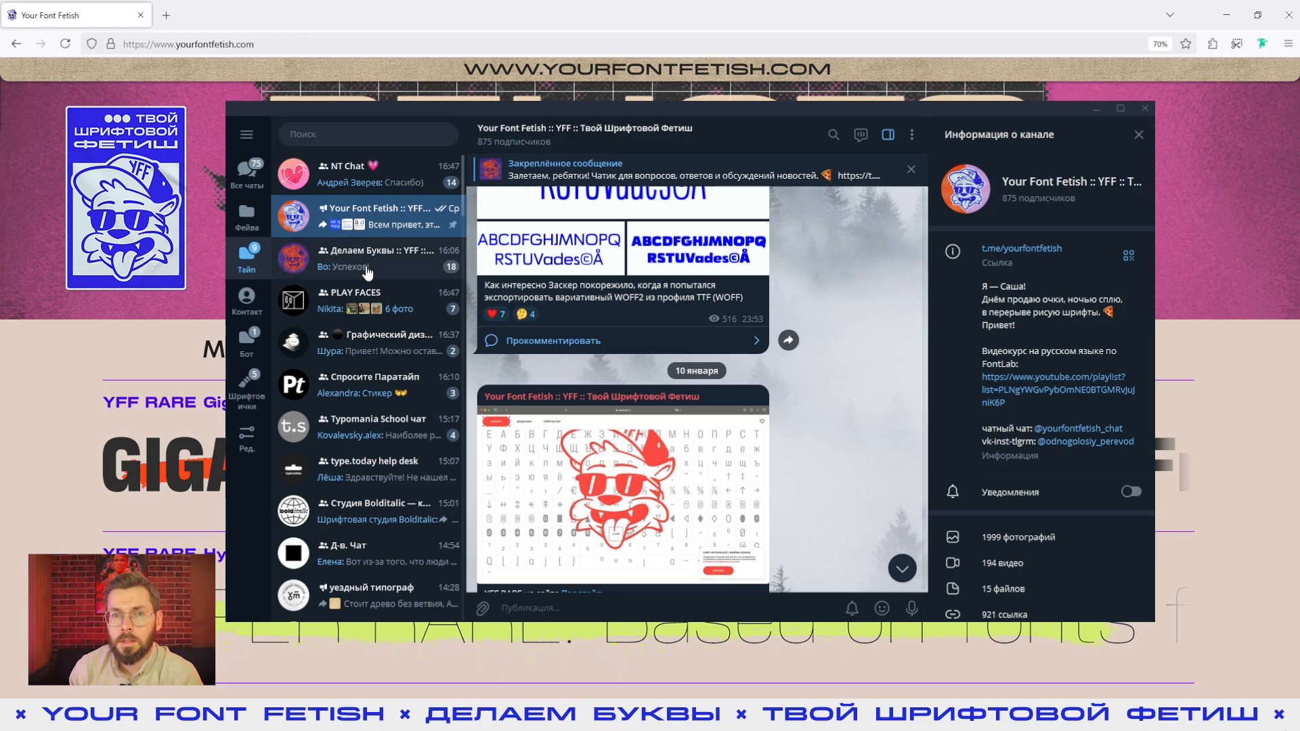
left_click(366, 264)
scroll(825, 294, "down", 6)
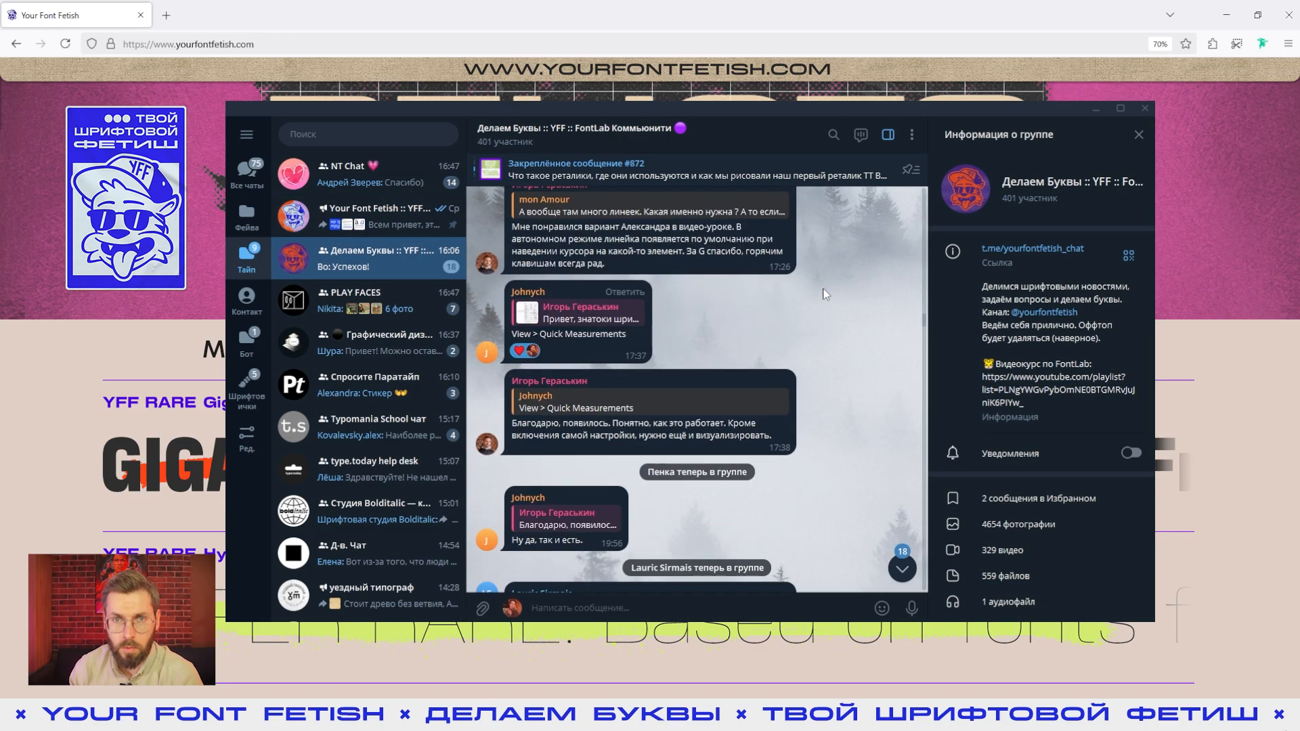
scroll(825, 293, "down", 5)
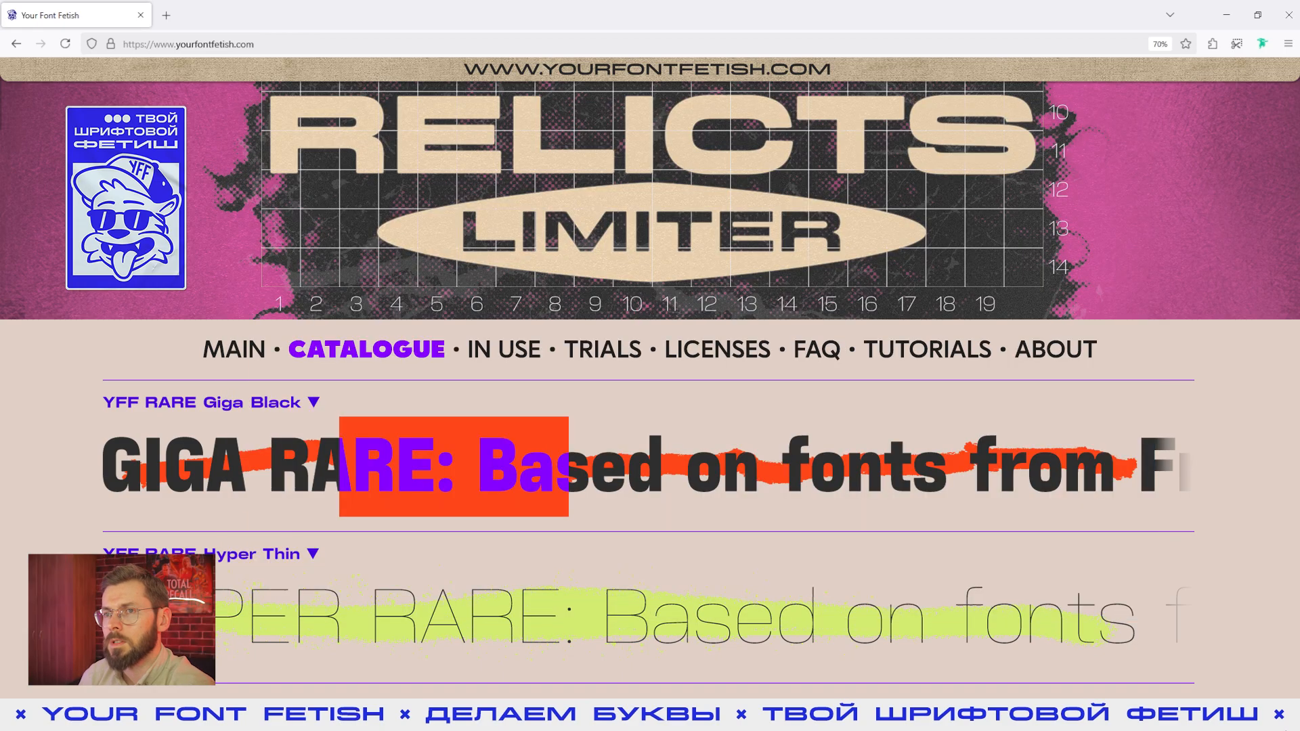